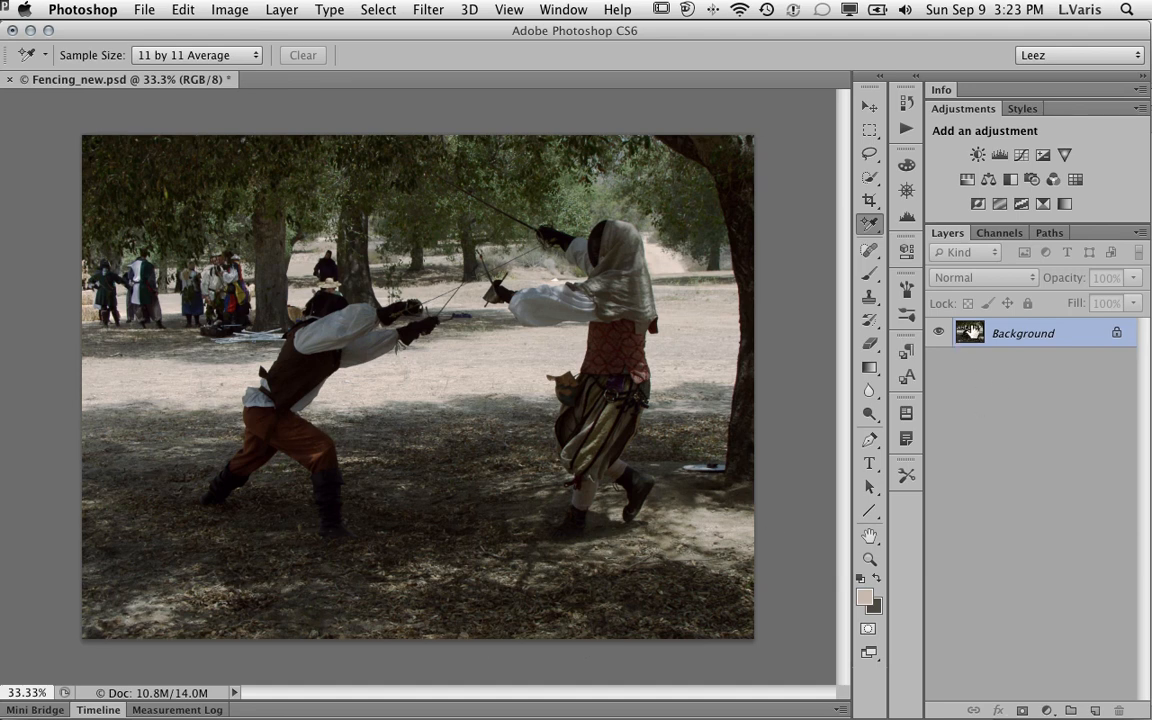
Step: Duplicate the Background layer and start a Shadows/Highlights adjustment on the copy
left_click_drag(972, 333, 1096, 707)
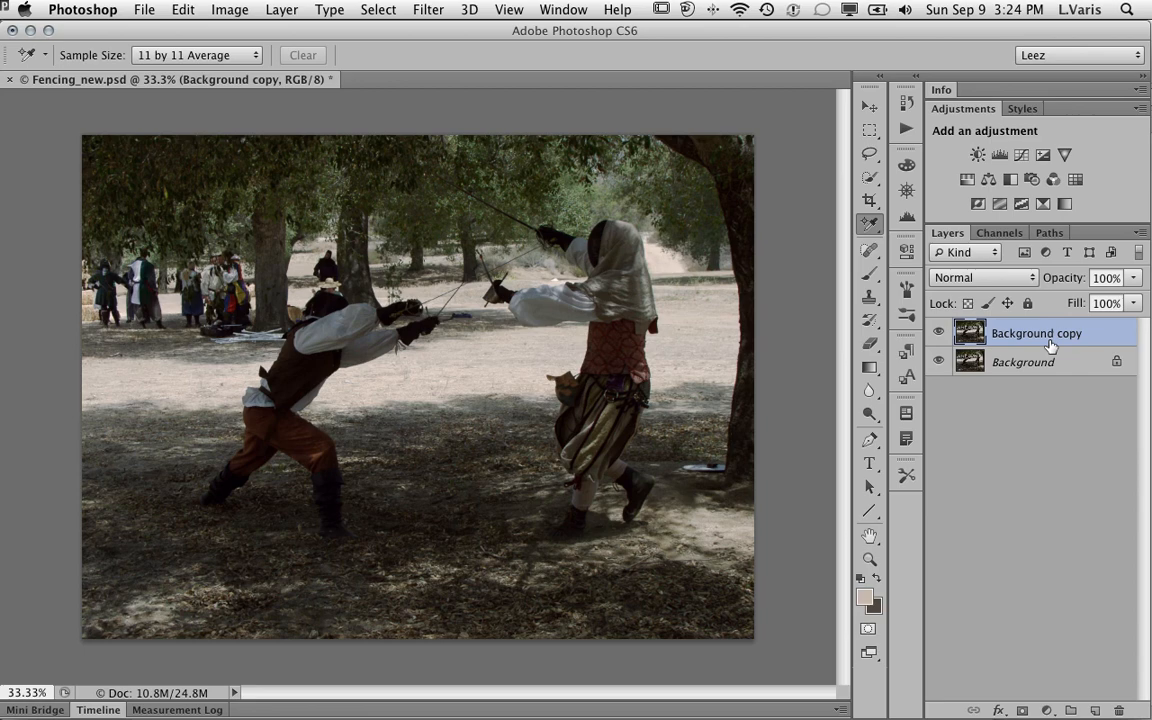
left_click(216, 10)
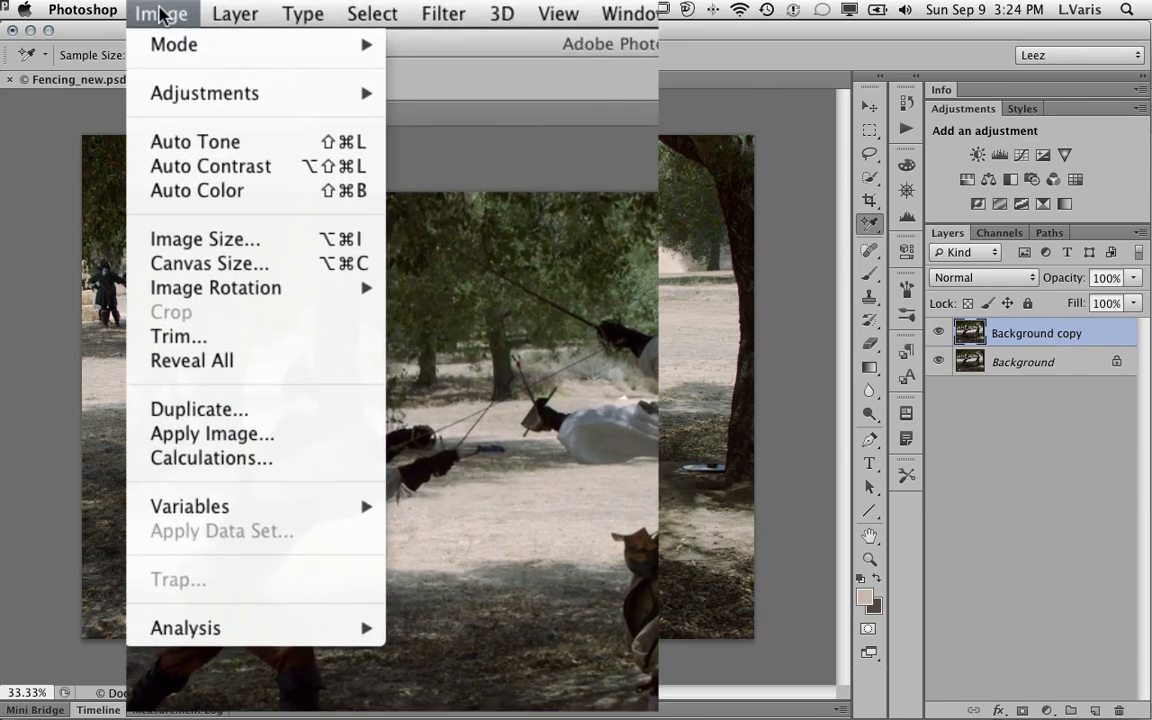
mouse_move(159, 93)
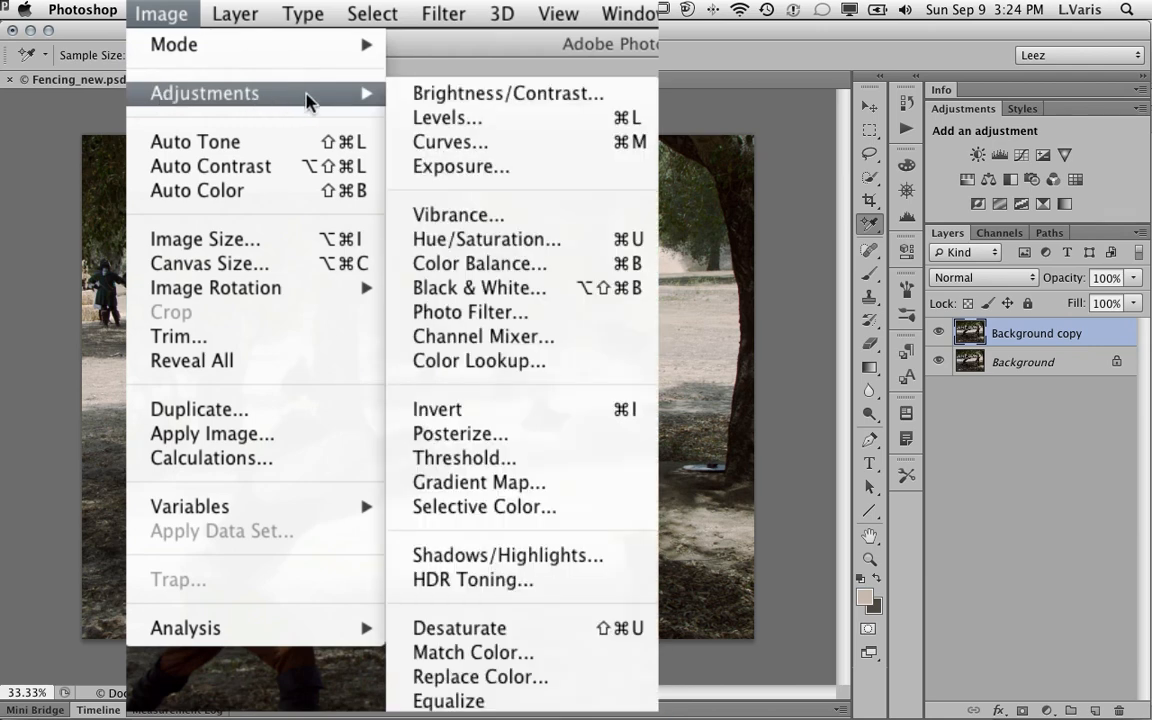
left_click(628, 563)
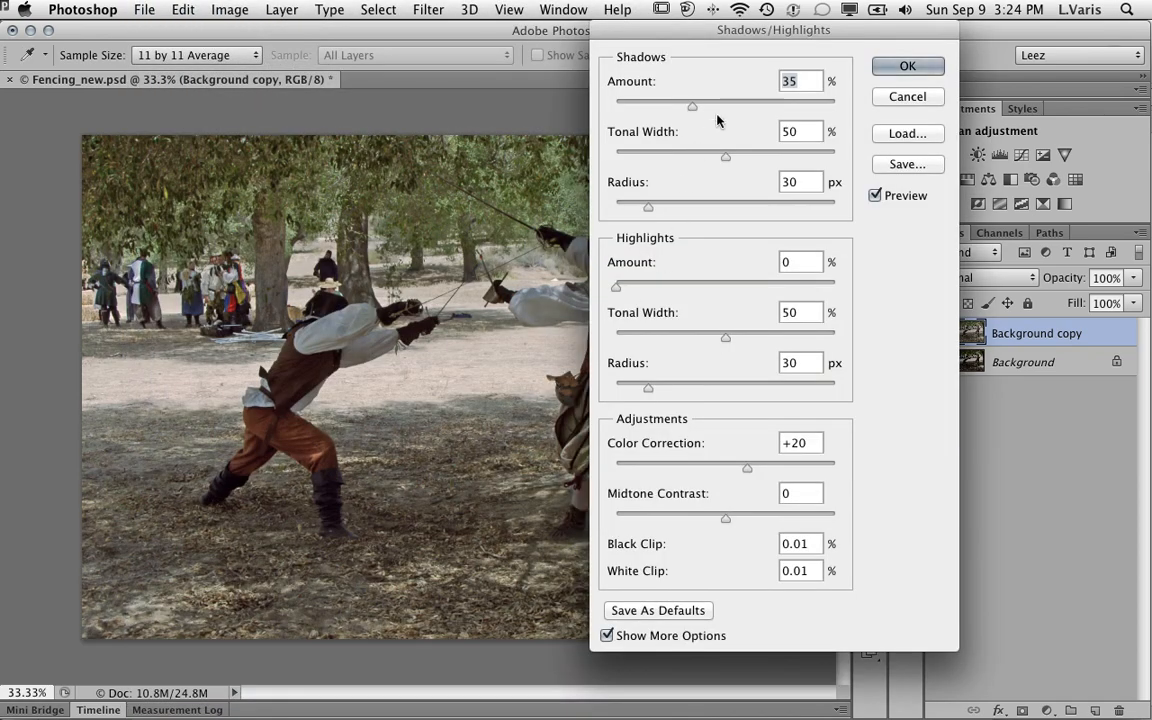
Step: Collapse and re-expand the extended Shadows/Highlights options and move the dialog aside to uncover more of the photo
left_click(606, 636)
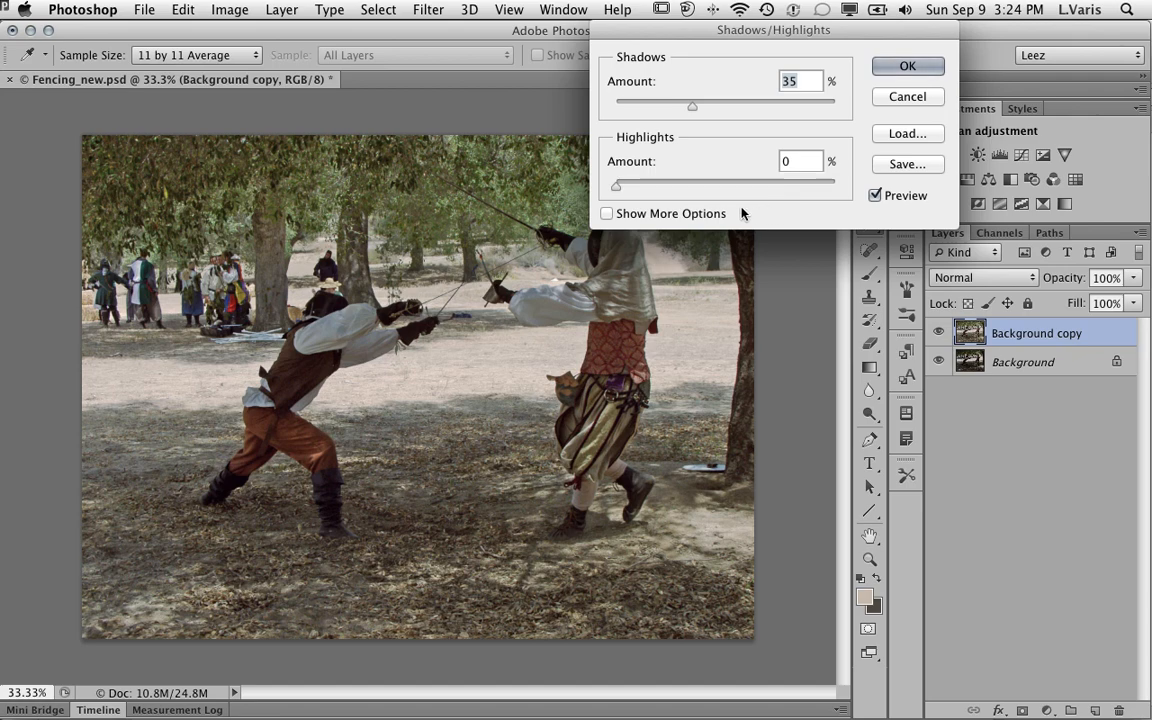
left_click(608, 214)
left_click_drag(617, 26, 757, 30)
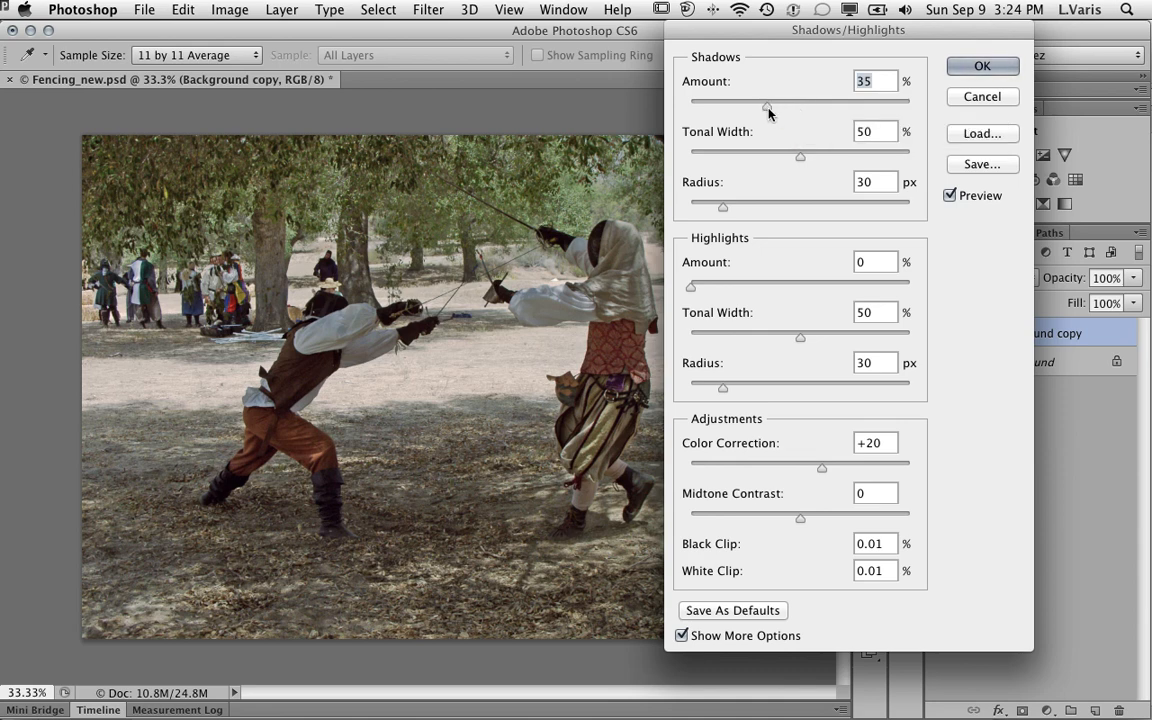
Step: Toggle the preview off and on to compare the default shadow correction with the original photo
left_click(950, 196)
left_click(950, 196)
left_click(950, 196)
left_click(950, 196)
Step: Set the Shadows Amount to 60% and keep the Shadows Tonal Width at 50%
left_click_drag(768, 110, 822, 113)
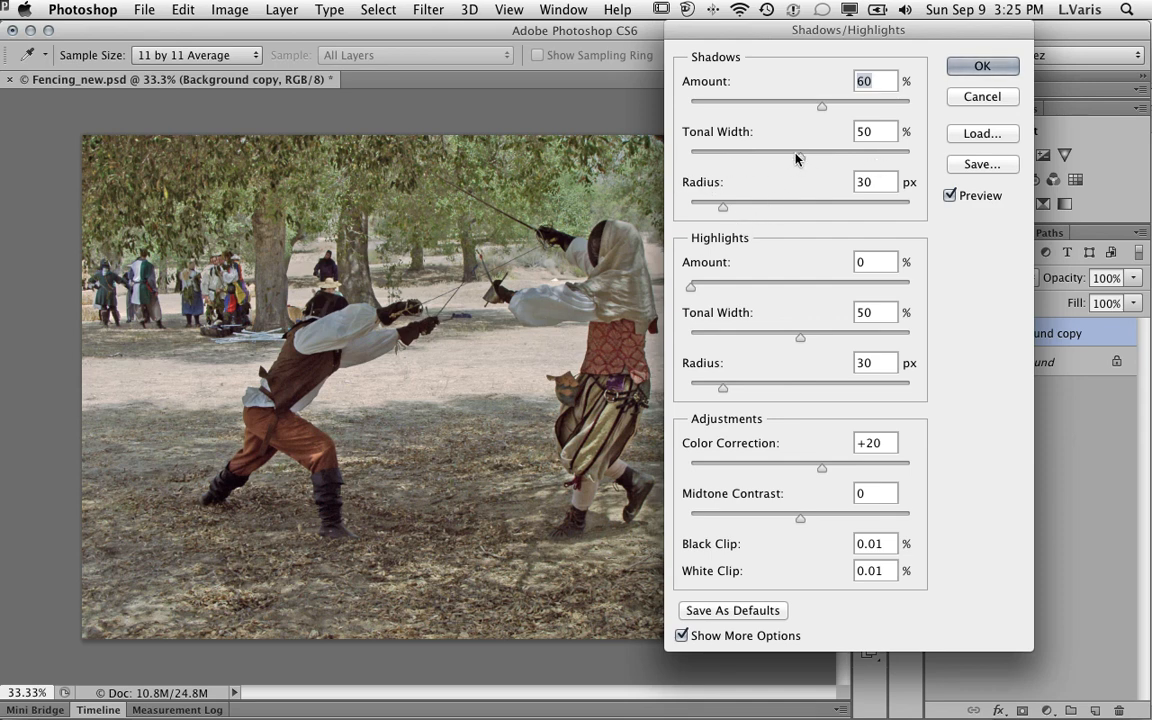
mouse_move(800, 160)
left_mouse_down()
mouse_move(741, 155)
mouse_move(929, 160)
mouse_move(798, 160)
left_mouse_up()
Step: Try Shadows Radius values of 46 px and 0 px and return the radius to 30 px
left_click_drag(722, 209, 739, 211)
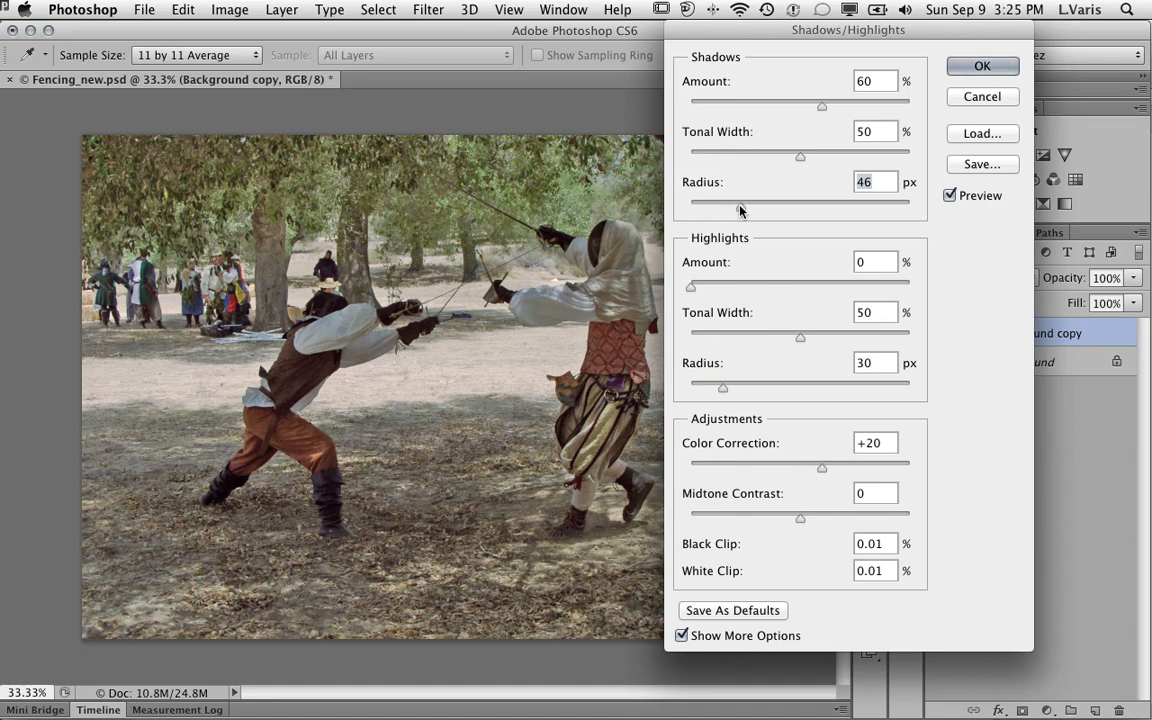
left_click_drag(740, 209, 671, 209)
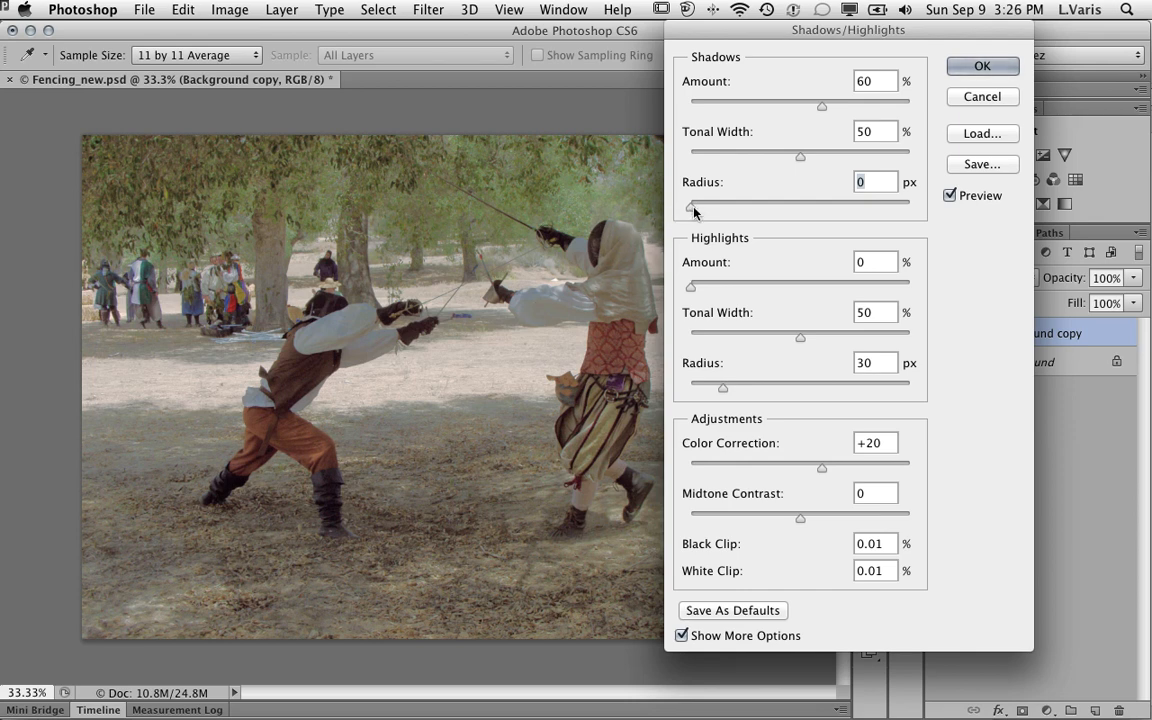
left_click_drag(689, 208, 723, 210)
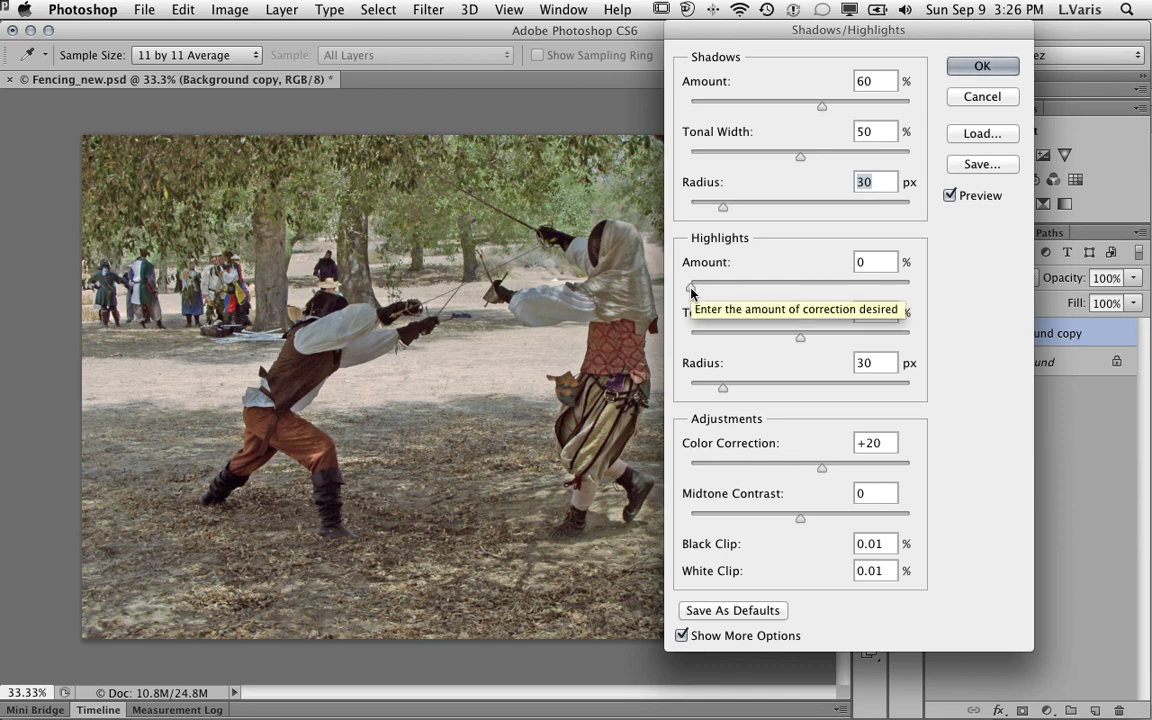
Step: Set the Highlights Amount to 35% and compare the corrected photo with the original
left_click_drag(691, 291, 767, 293)
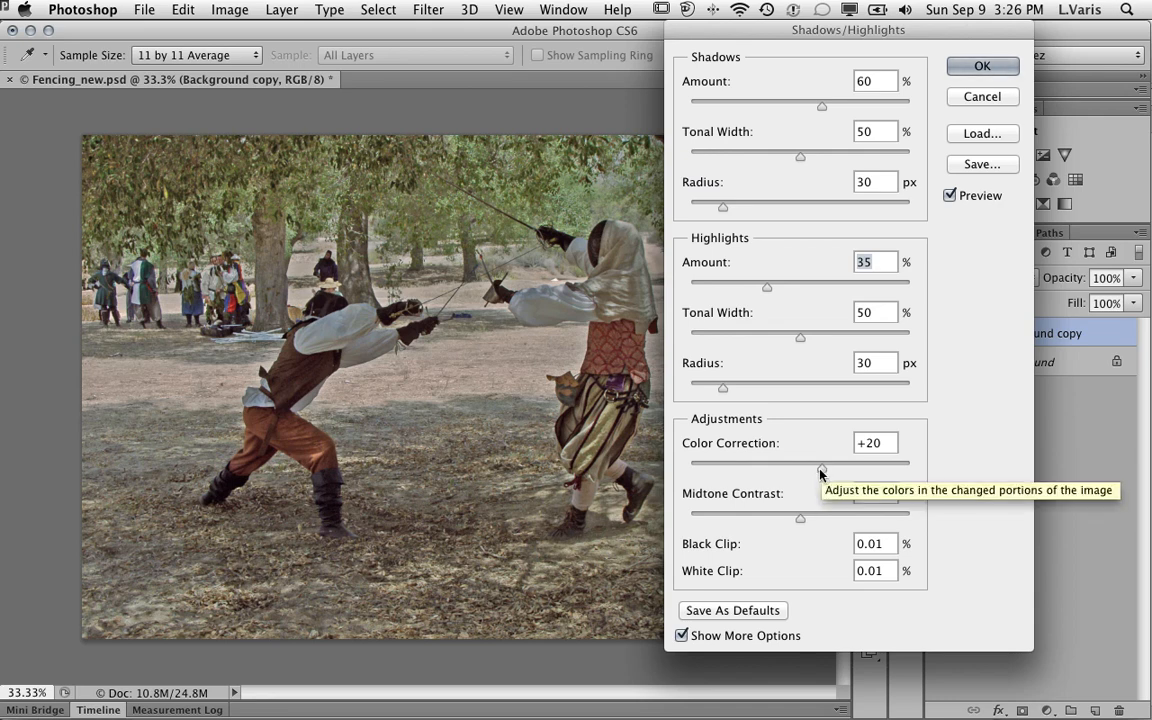
left_click(950, 195)
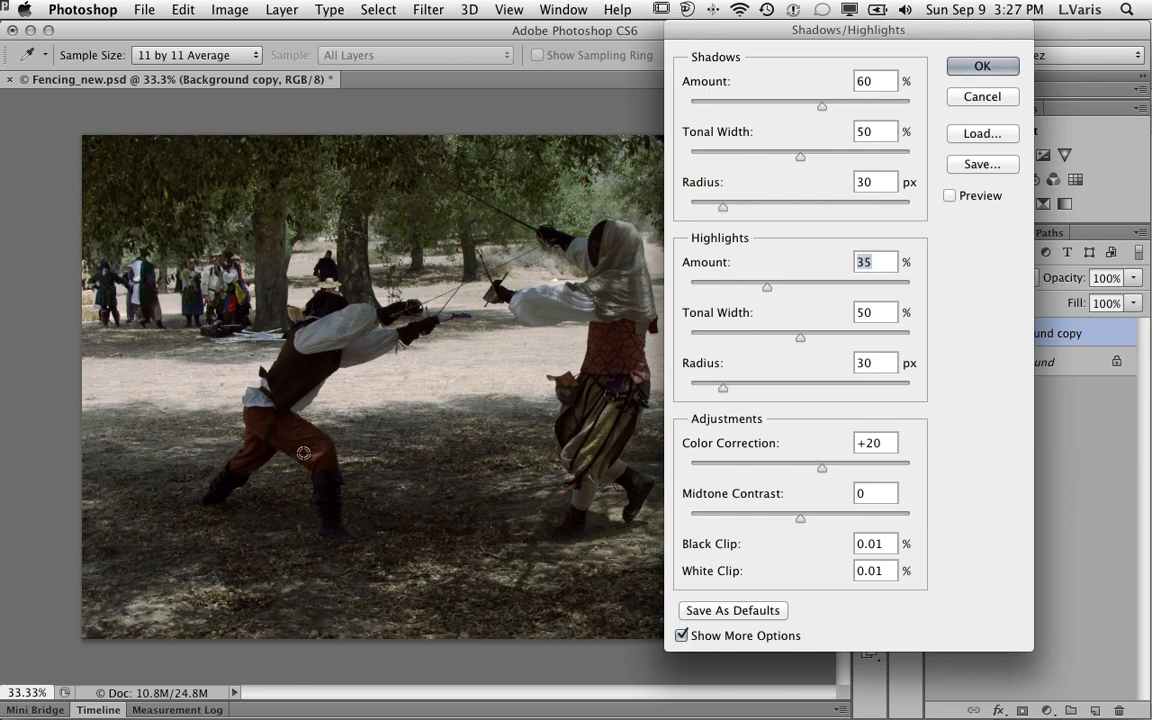
left_click(950, 196)
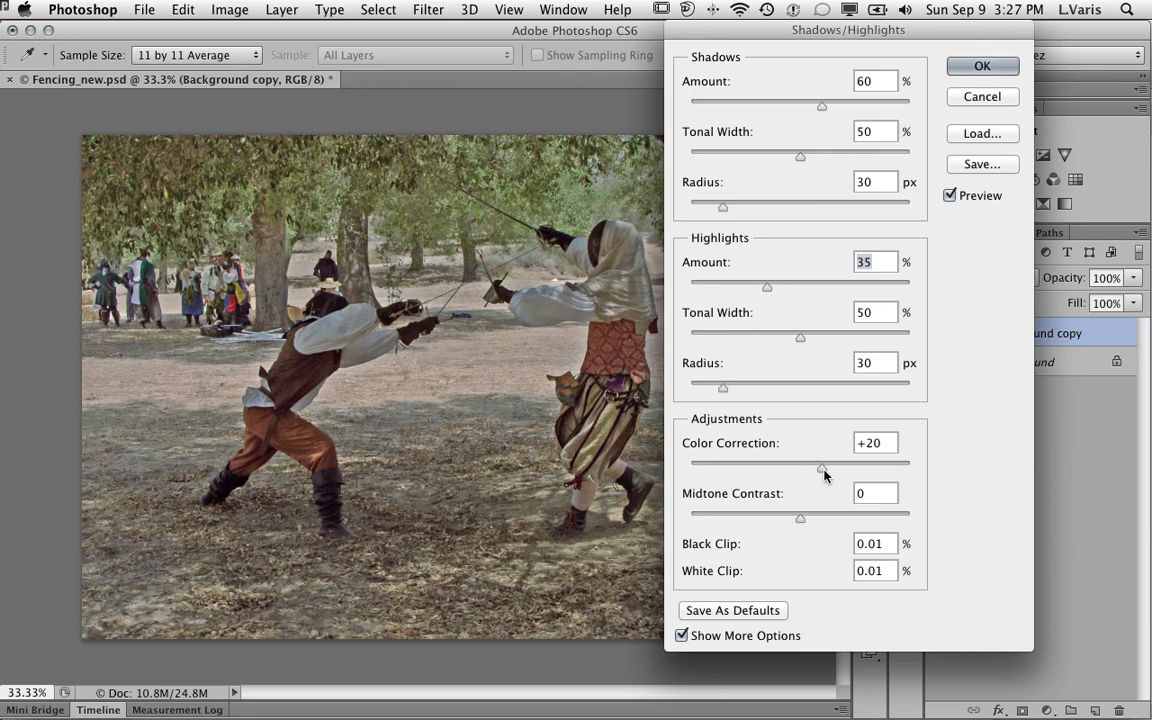
Step: Set Color Correction to +47 and Midtone Contrast to +25
left_click_drag(824, 474, 825, 474)
left_click_drag(800, 522, 826, 524)
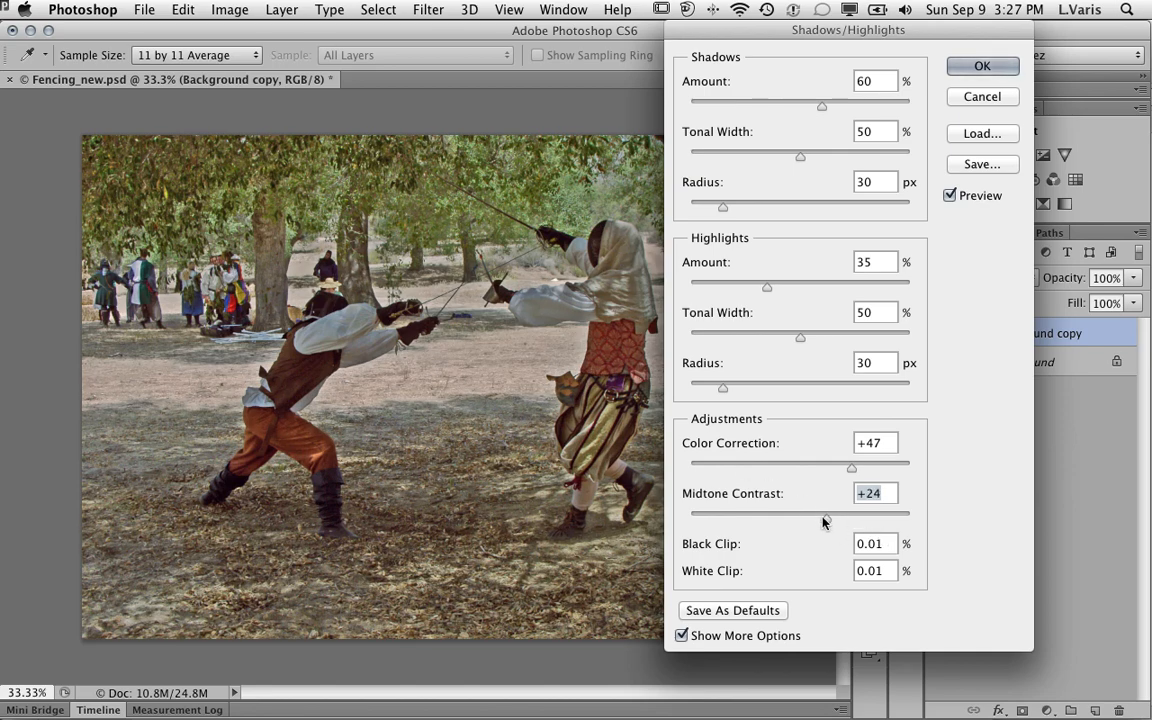
left_click_drag(826, 521, 828, 522)
Step: Try raising the Black Clip gradually to 1.054% while viewing the fencer's belt and striped trousers at 200%
left_click(598, 389, "super")
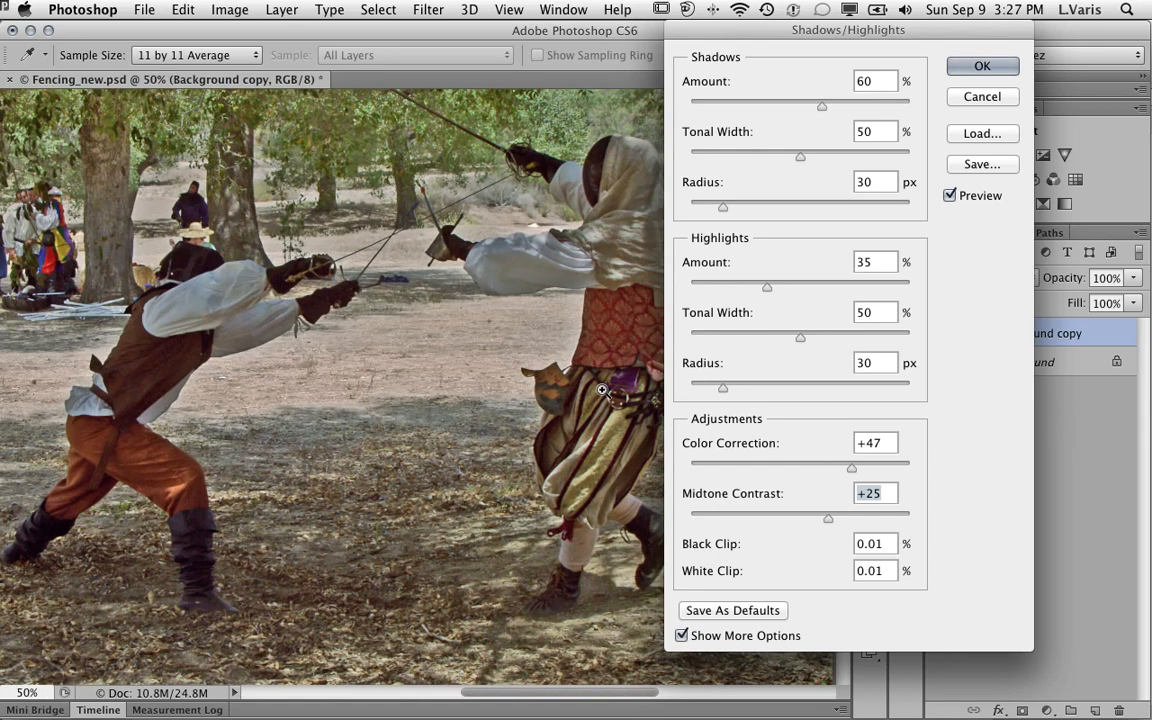
left_click(602, 390, "super")
left_click(602, 390, "super")
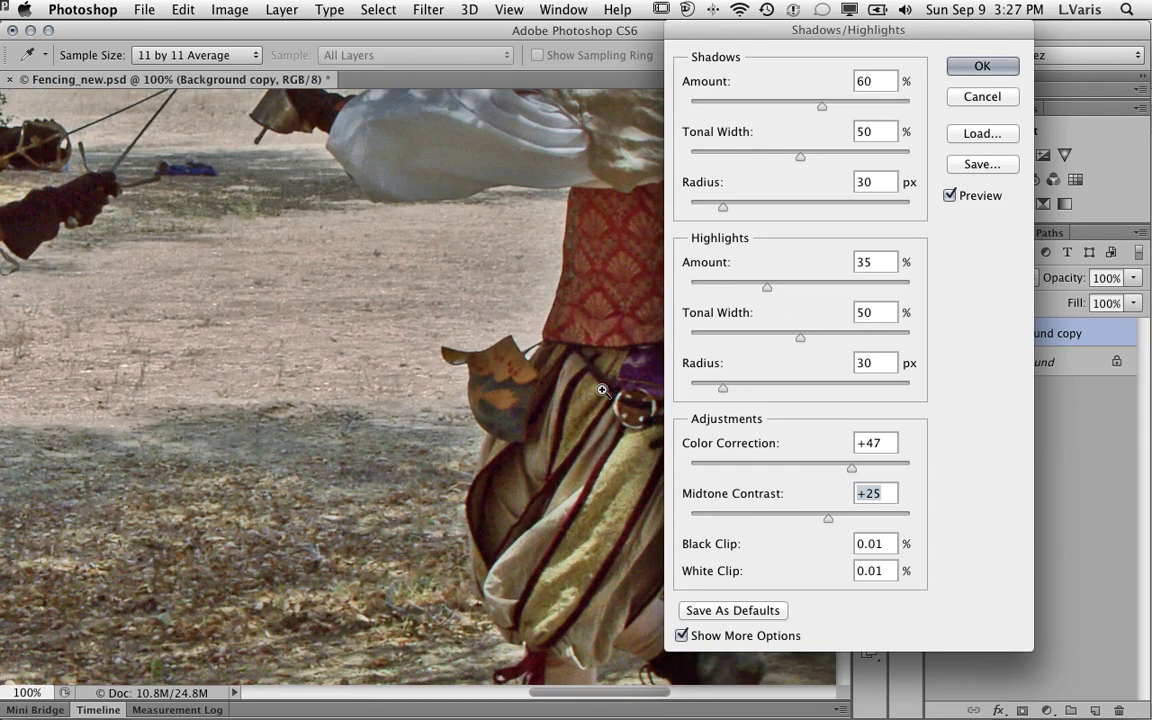
left_click(602, 390, "super")
left_click_drag(602, 391, 401, 314)
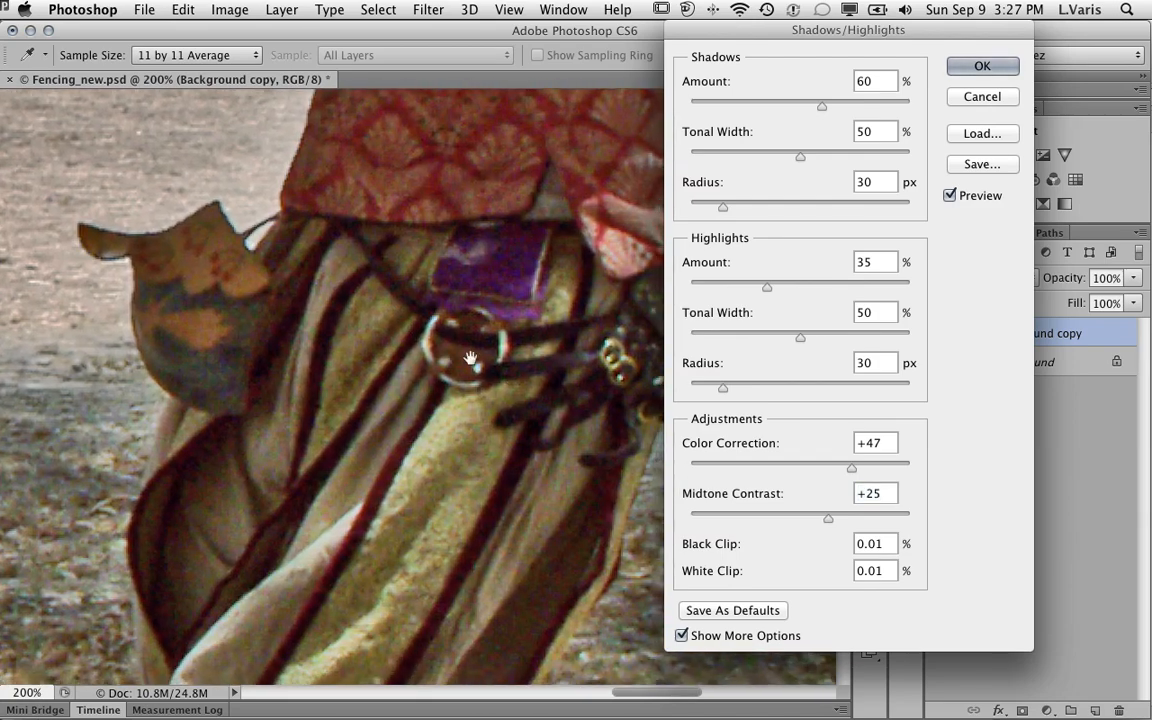
left_click_drag(470, 358, 396, 331)
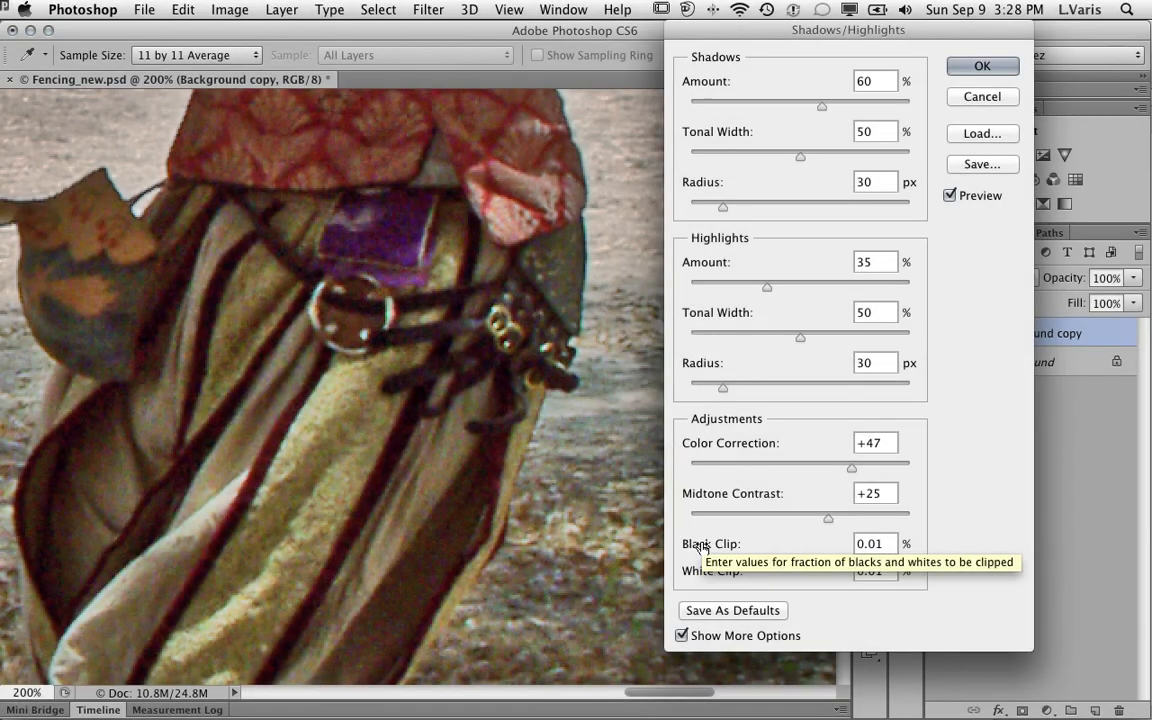
left_click_drag(703, 549, 1012, 547)
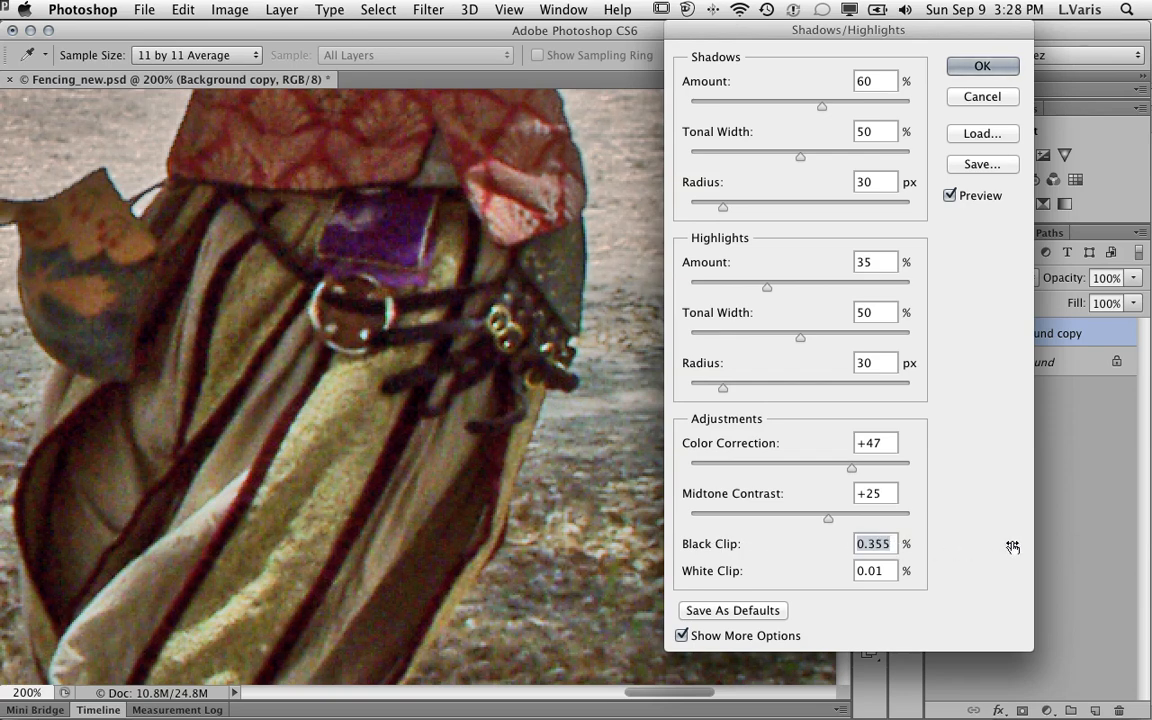
key("shift+Tab")
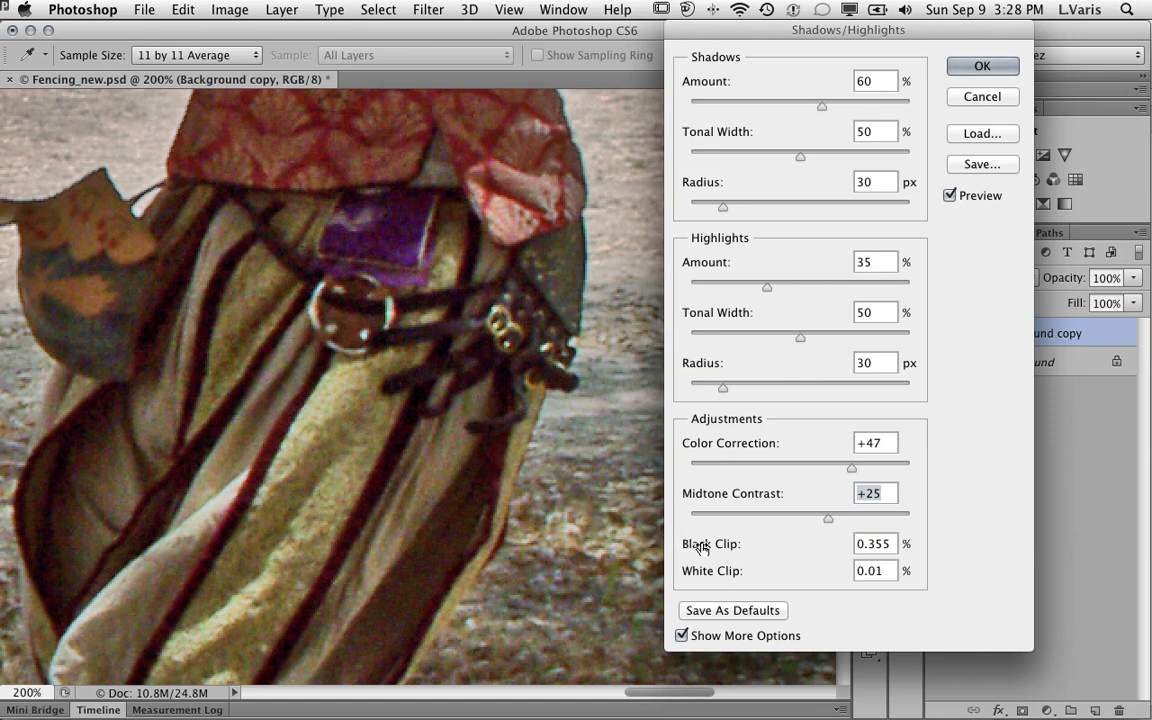
left_click_drag(702, 548, 800, 553)
left_click_drag(693, 549, 812, 549)
left_click_drag(699, 549, 822, 553)
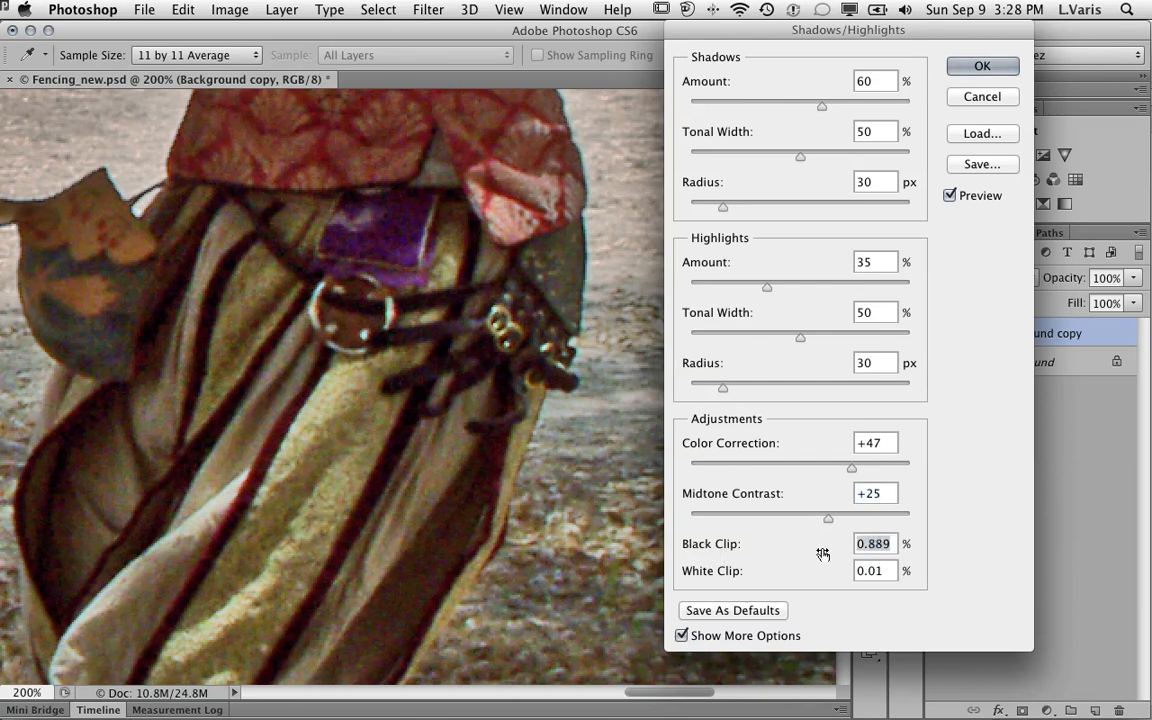
left_click_drag(699, 547, 848, 550)
Step: Try a Black Clip of 5% and reset it to 0.01%
left_click(884, 544)
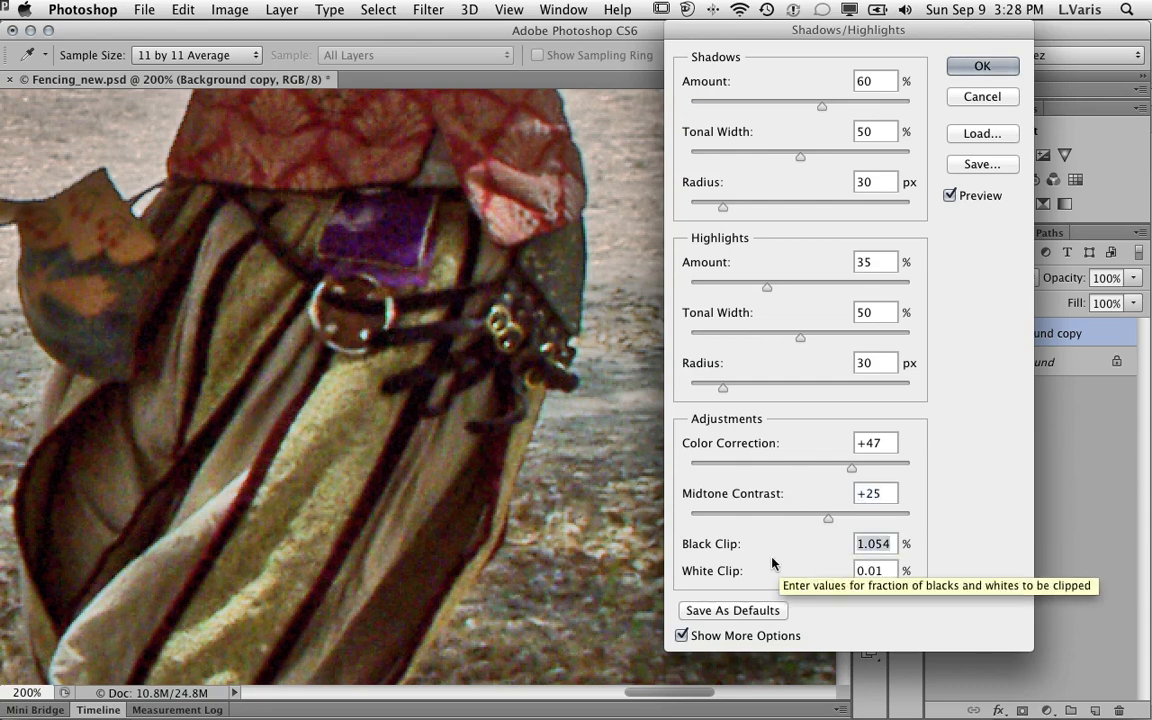
type("5")
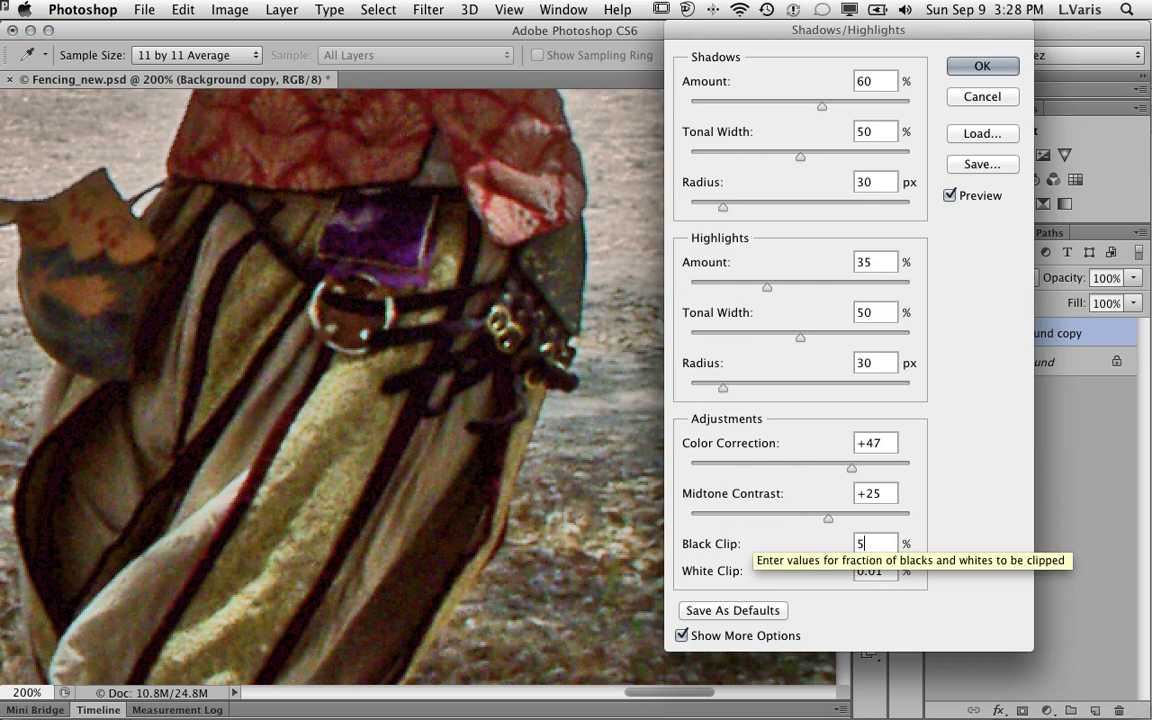
left_click(889, 571)
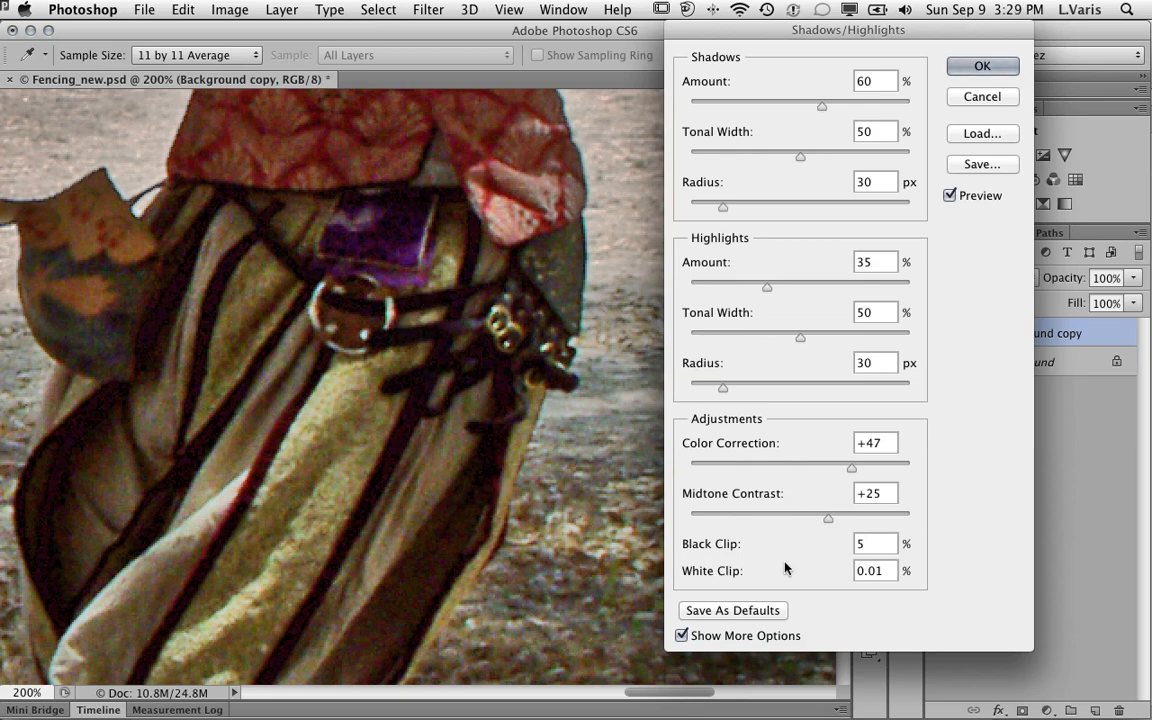
left_click_drag(874, 543, 837, 543)
left_click_drag(728, 545, 506, 532)
type("0.01")
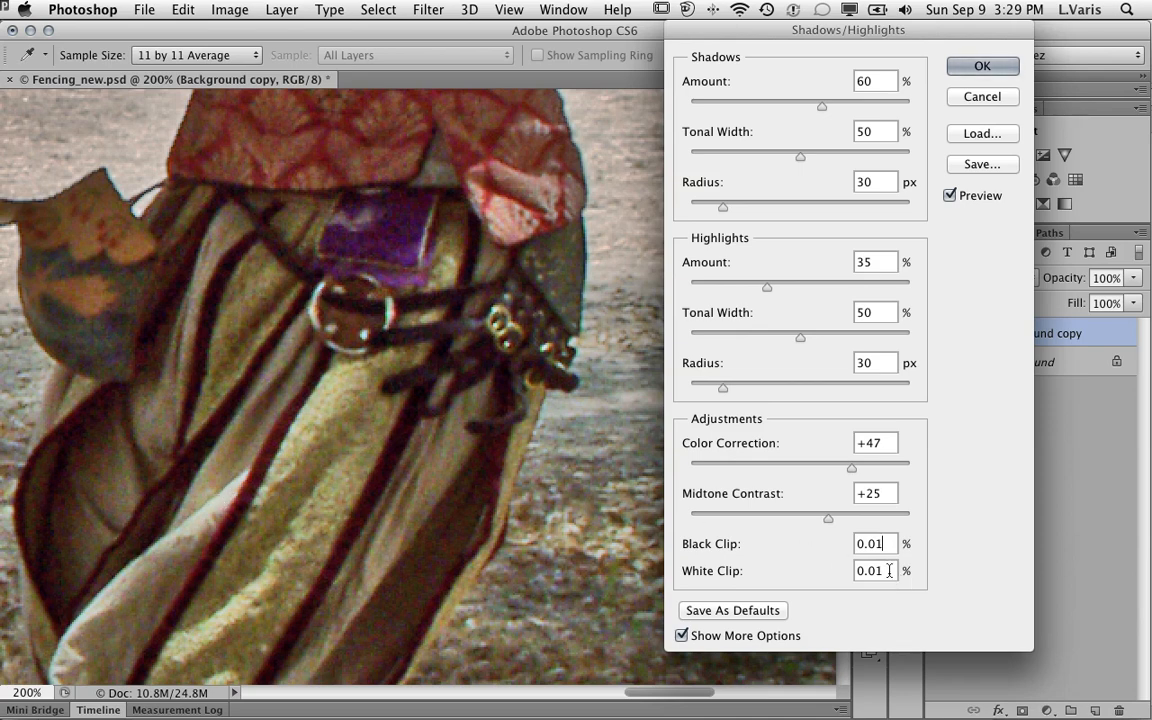
Step: Try a White Clip of 5% and reset it to 0.01%
left_click_drag(890, 570, 812, 576)
type("5")
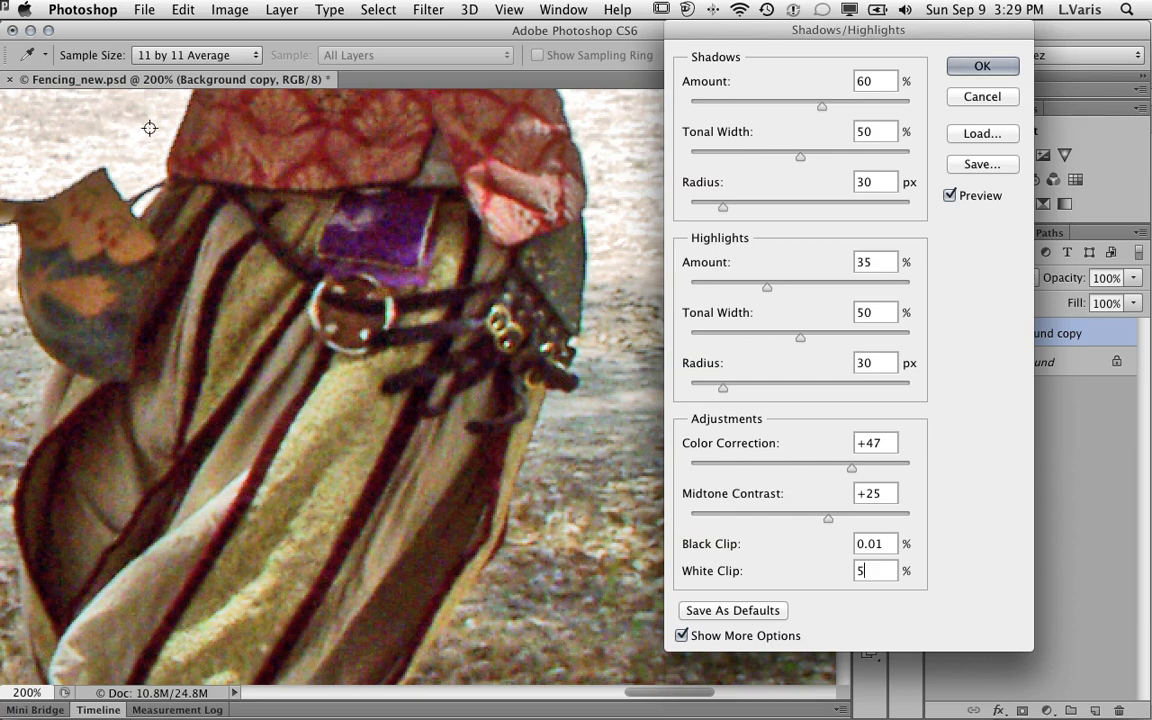
double_click(872, 570)
type("0.01")
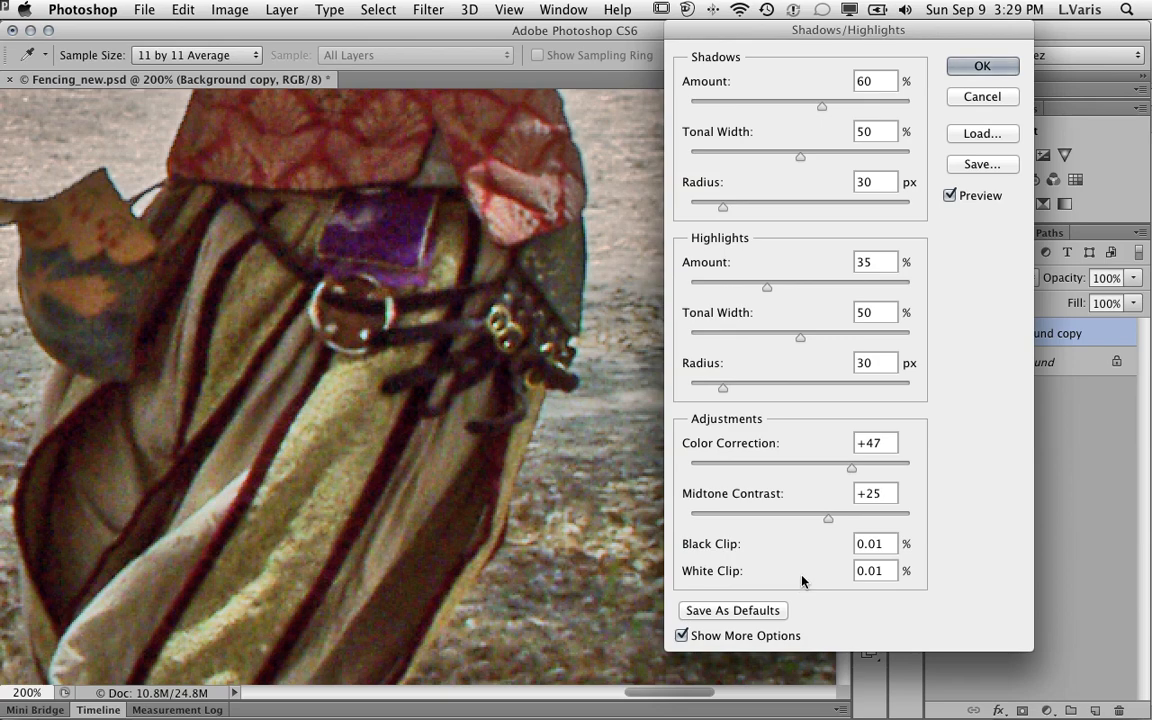
Step: Compare the whole photo with and without the correction and apply the Shadows/Highlights adjustment to the layer copy
key("alt")
left_click(345, 352, "alt")
left_click(345, 352, "alt")
left_click(345, 352, "alt")
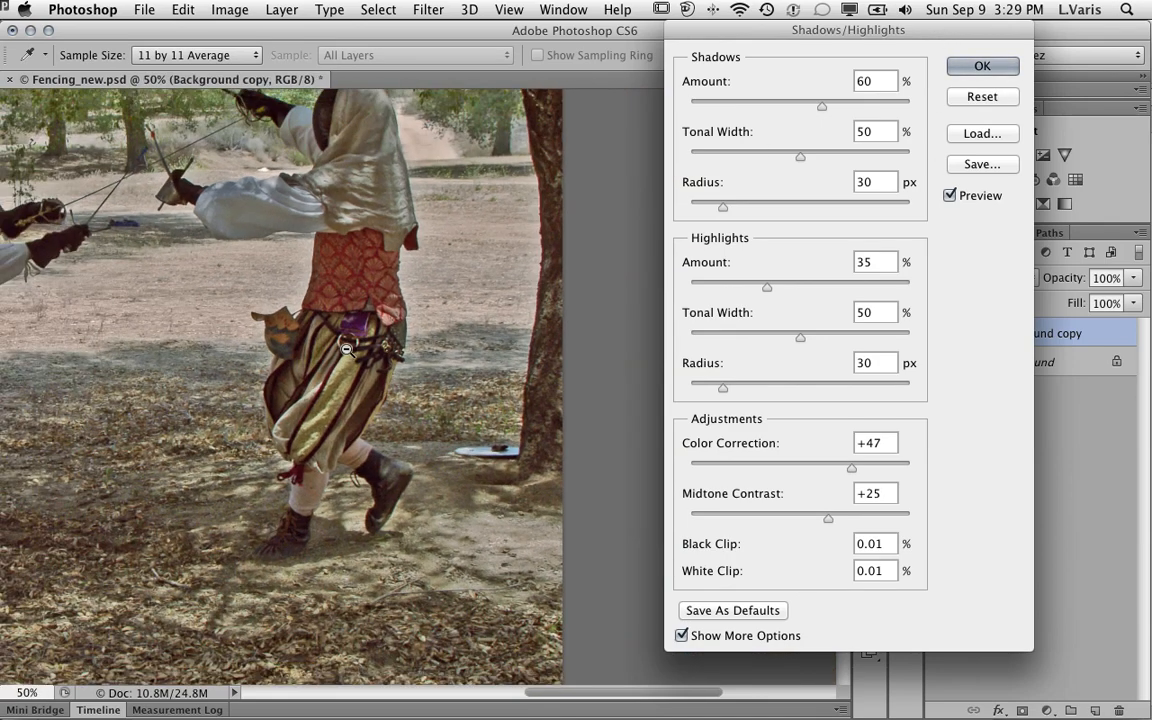
left_click(345, 352, "alt")
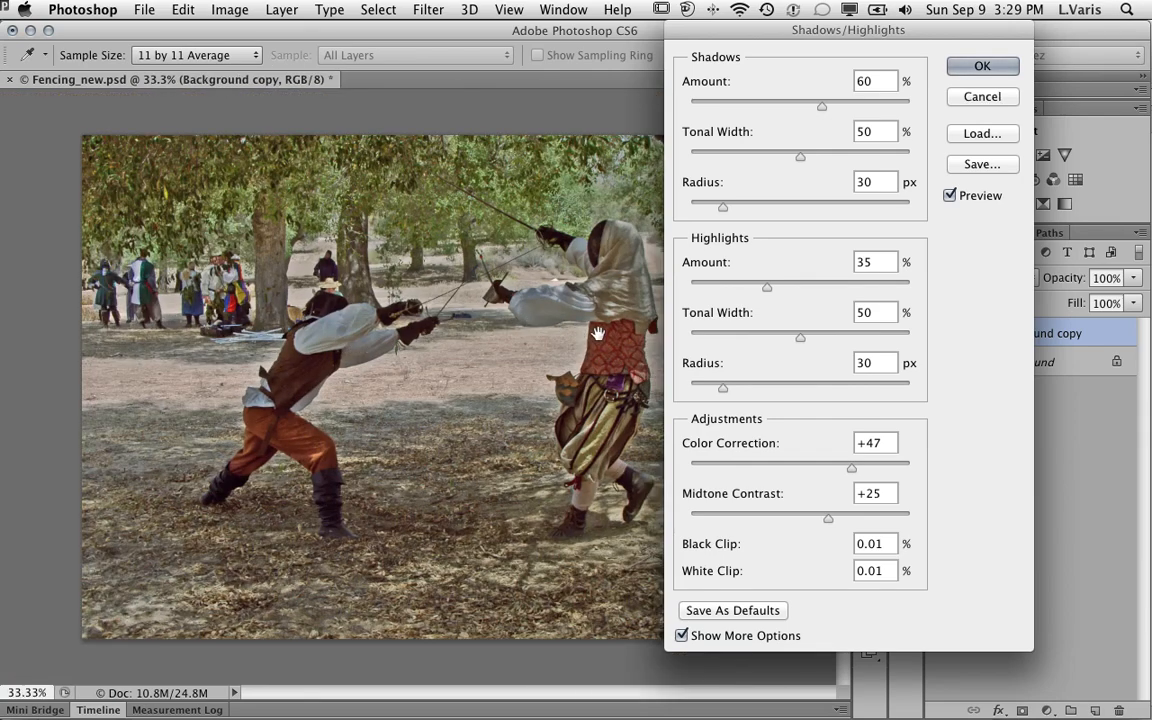
left_click(951, 196)
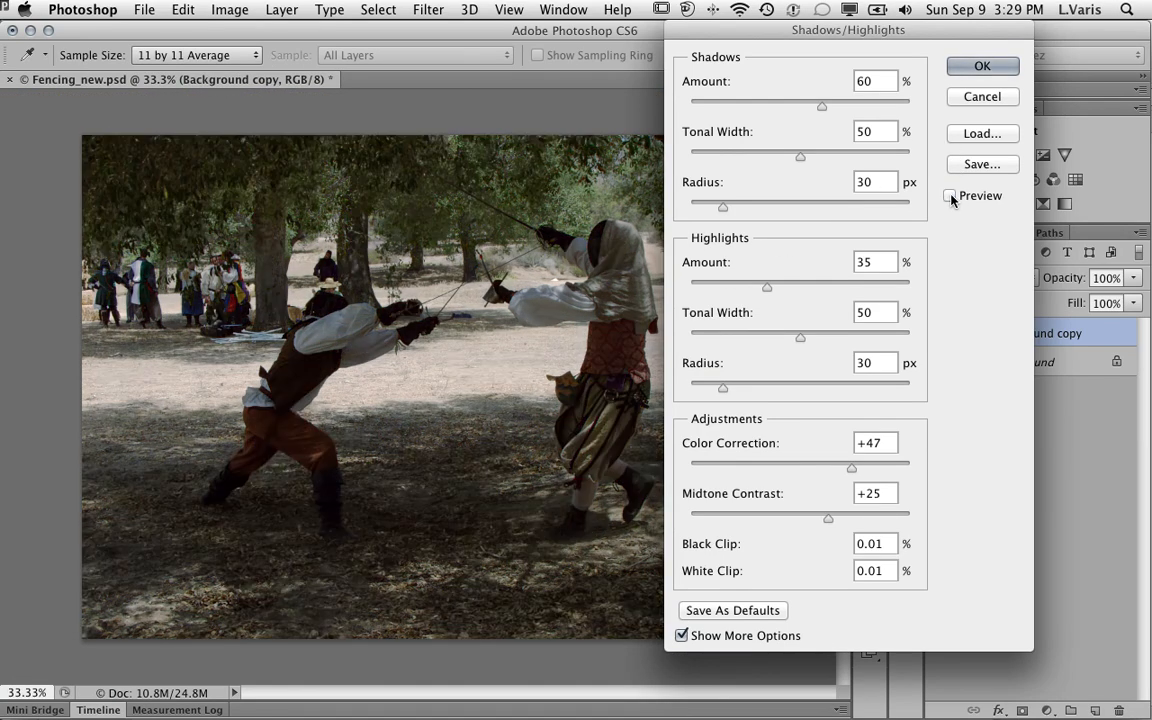
left_click(951, 196)
left_click(951, 196)
left_click(951, 196)
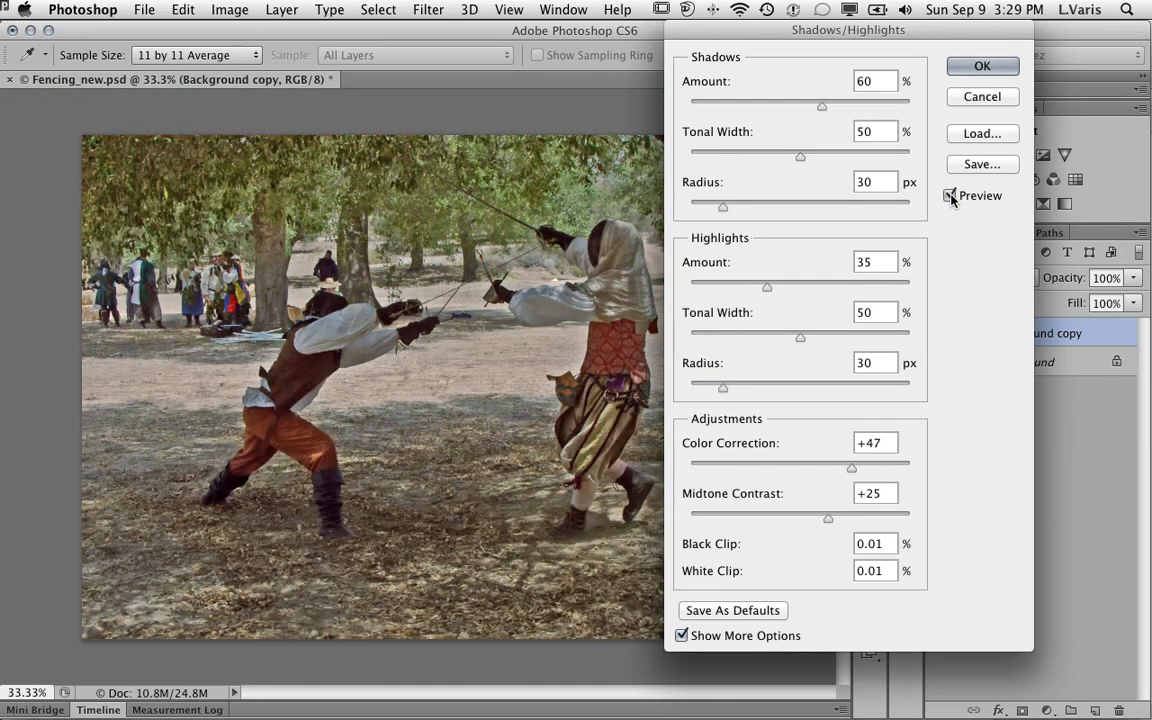
left_click(965, 67)
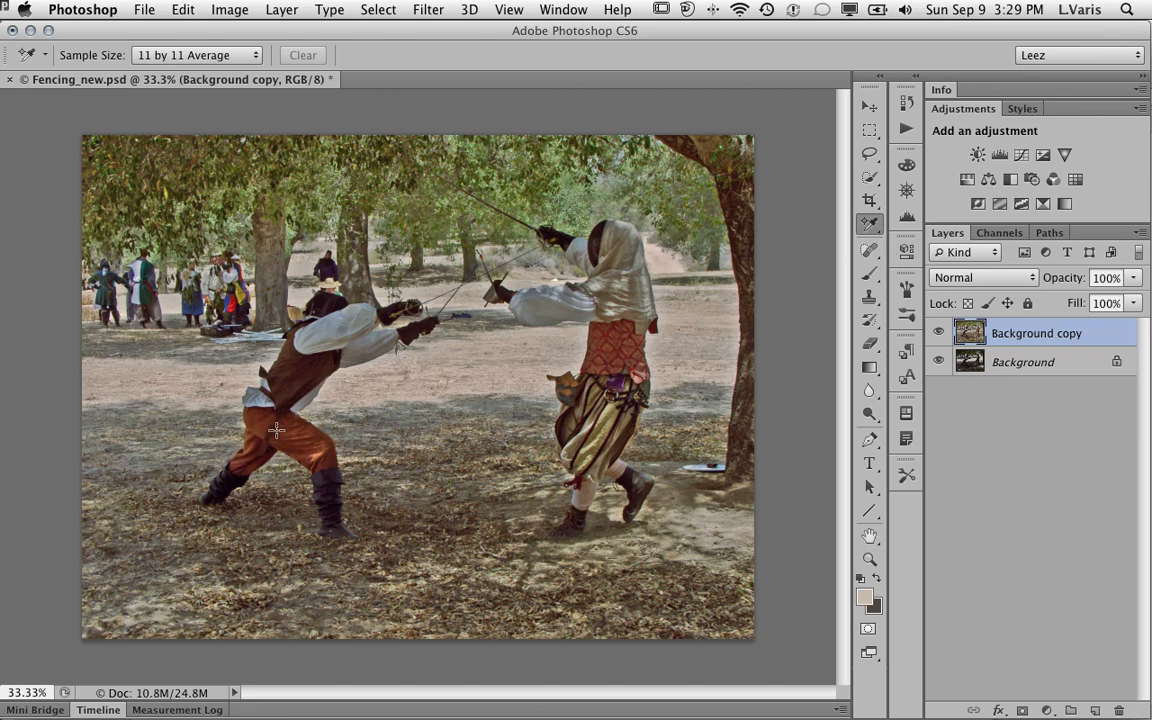
Step: Examine the fencers' sleeves, gloves and swords at 100% in the adjusted layer
left_click(378, 331, "super")
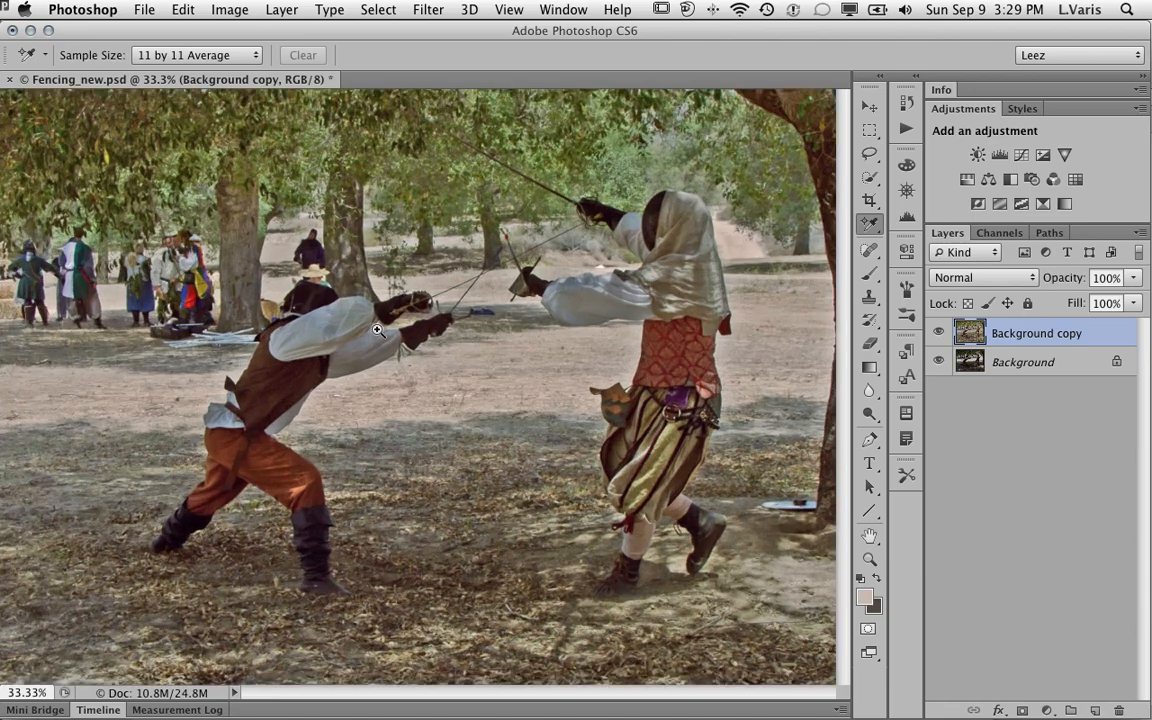
left_click(378, 331, "super")
left_click(372, 331, "super")
left_click(355, 331, "super")
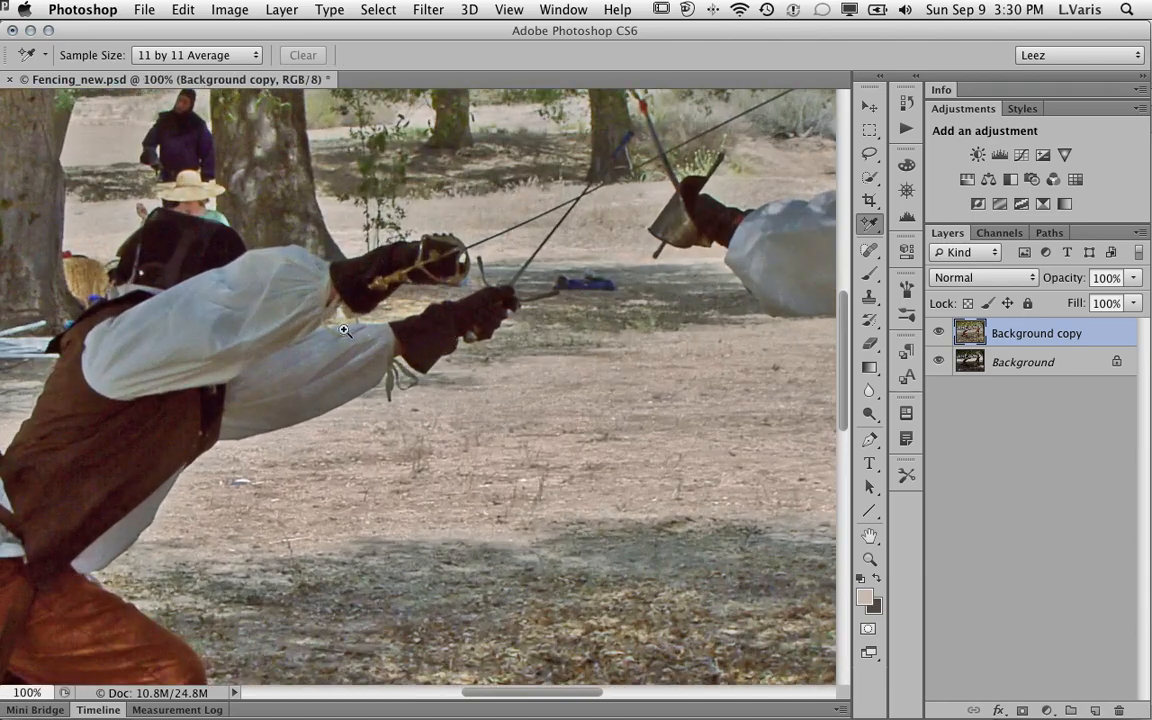
left_click_drag(296, 307, 171, 387)
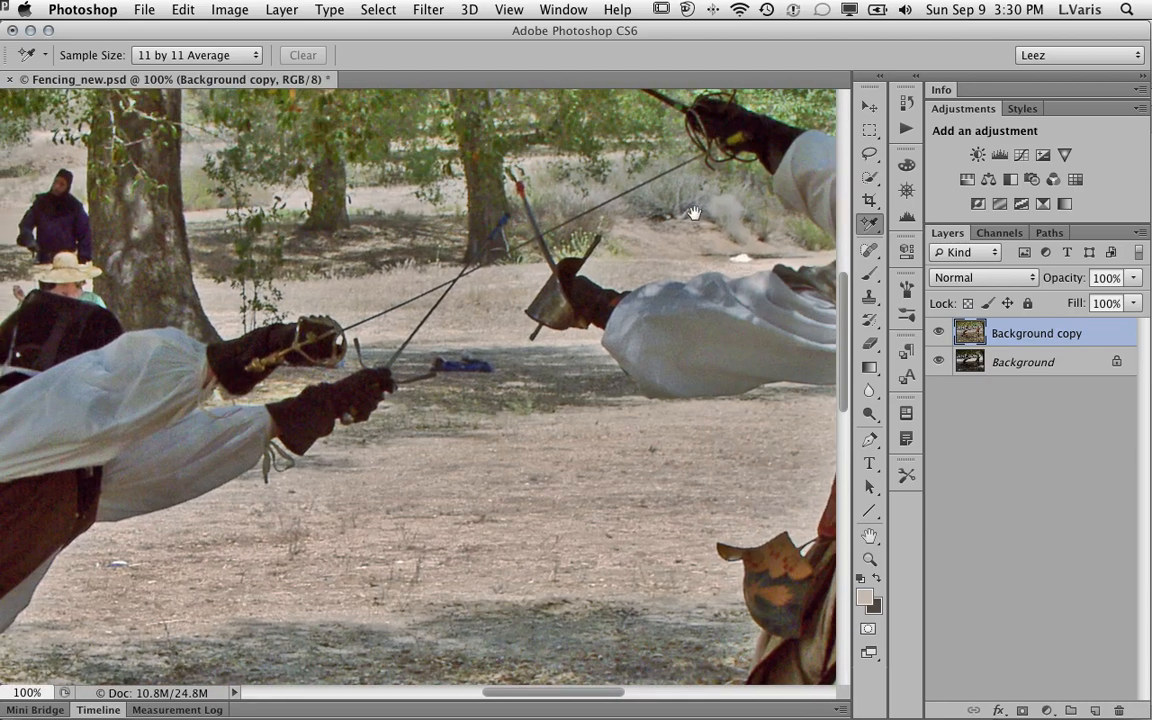
Step: Try selecting the left fencer with the Quick Selection tool, check the outline along his body and clear the selection
left_click(871, 178)
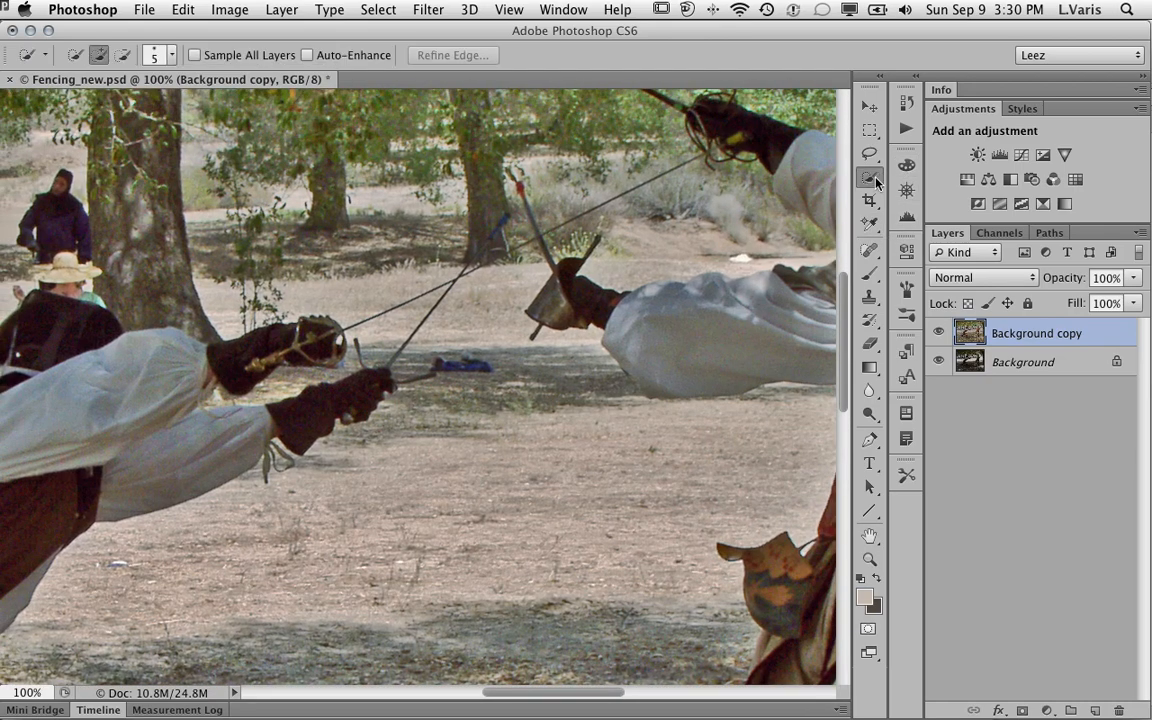
left_click(875, 180)
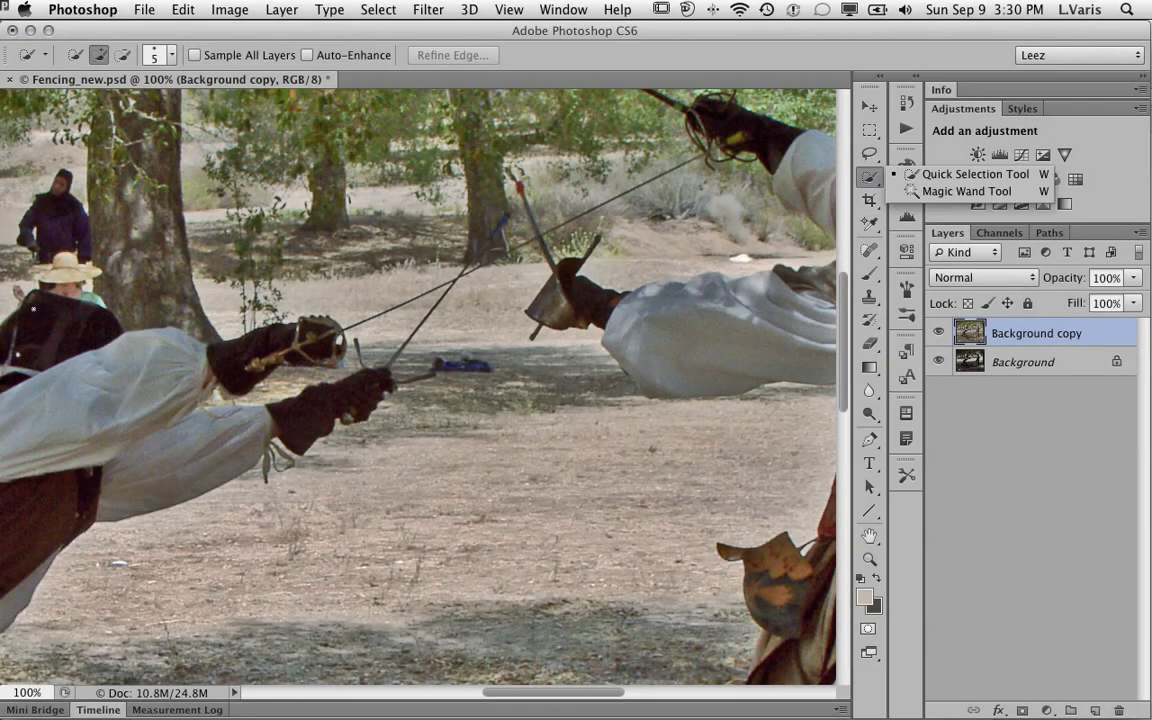
left_click_drag(35, 315, 60, 311)
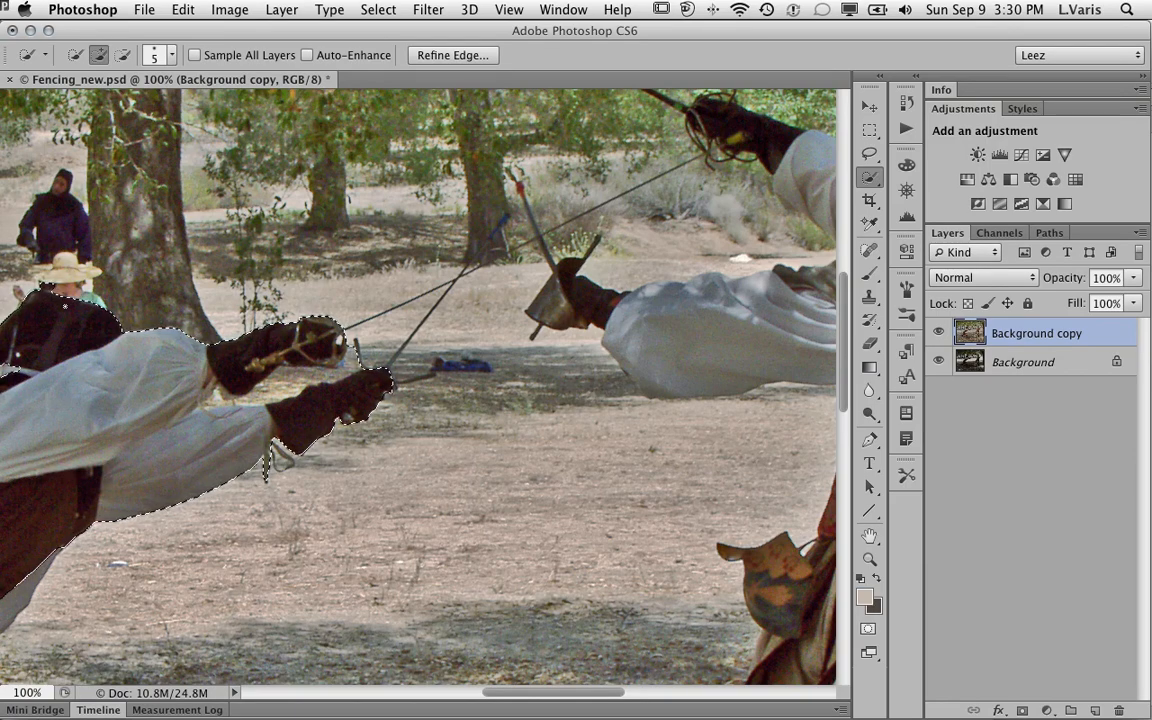
left_click_drag(49, 331, 194, 340)
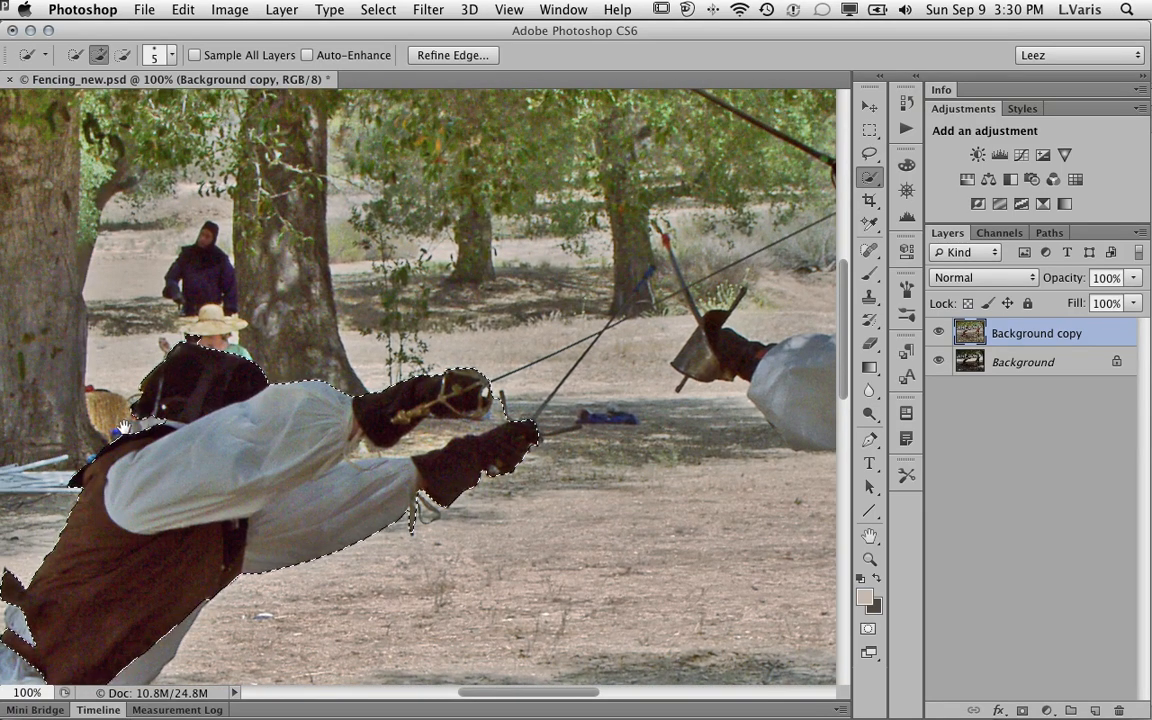
scroll(188, 487, "down", 5)
scroll(188, 487, "left", 5)
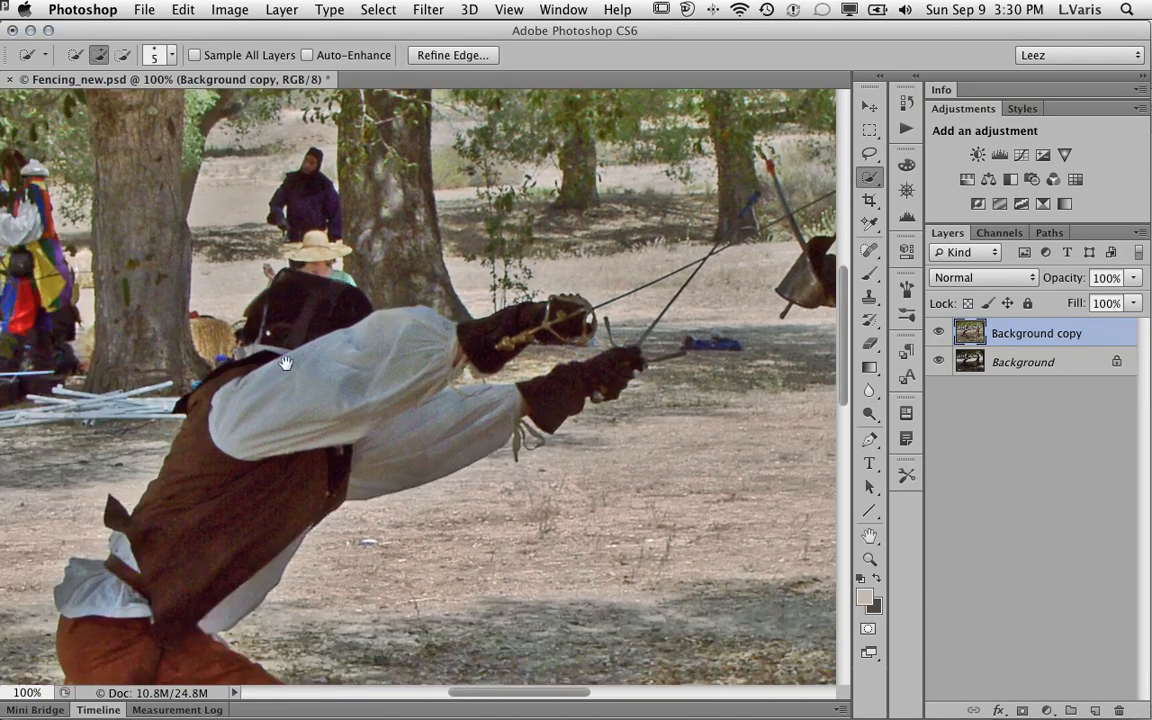
scroll(188, 487, "up", 1)
scroll(188, 487, "right", 2)
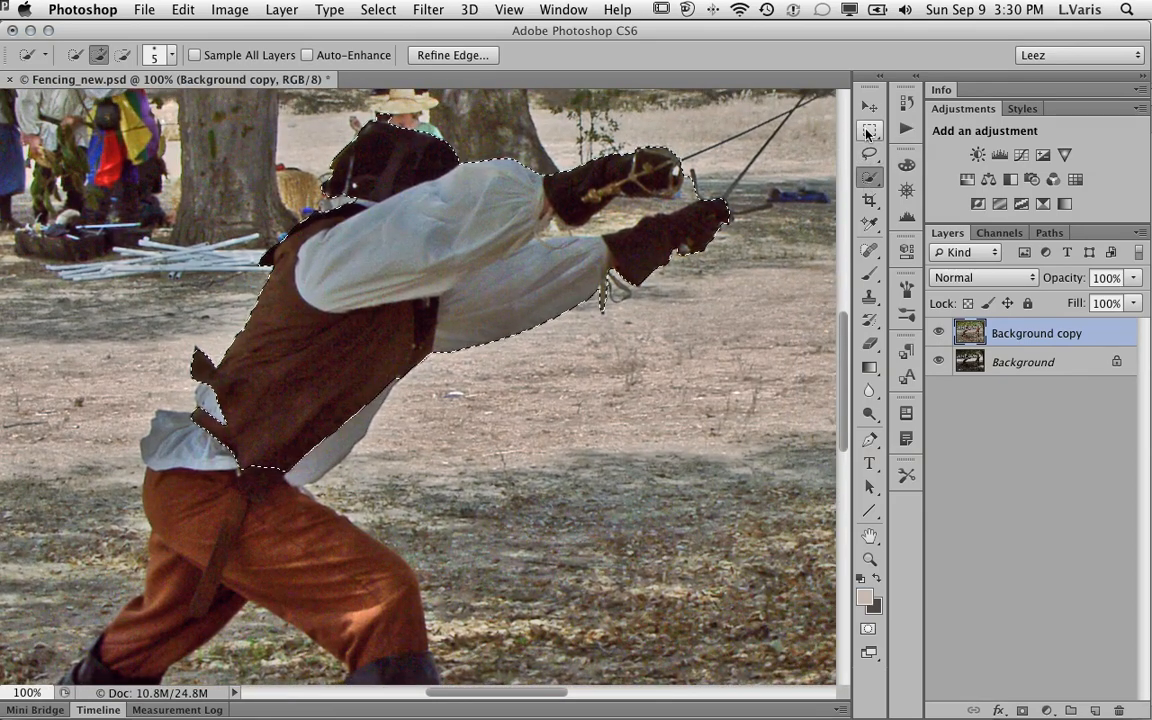
key("super+d")
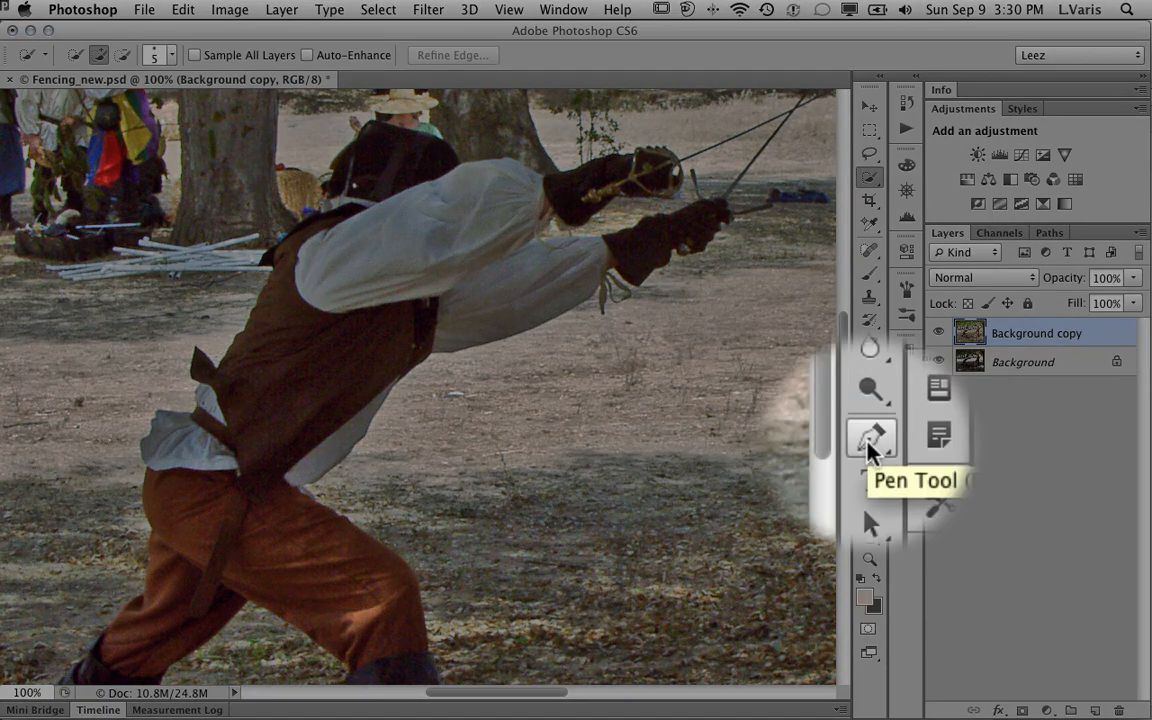
Step: Trace the upper edge of the left fencer's upper glove with the Pen tool, up to the start of the sword guard
left_click(869, 441)
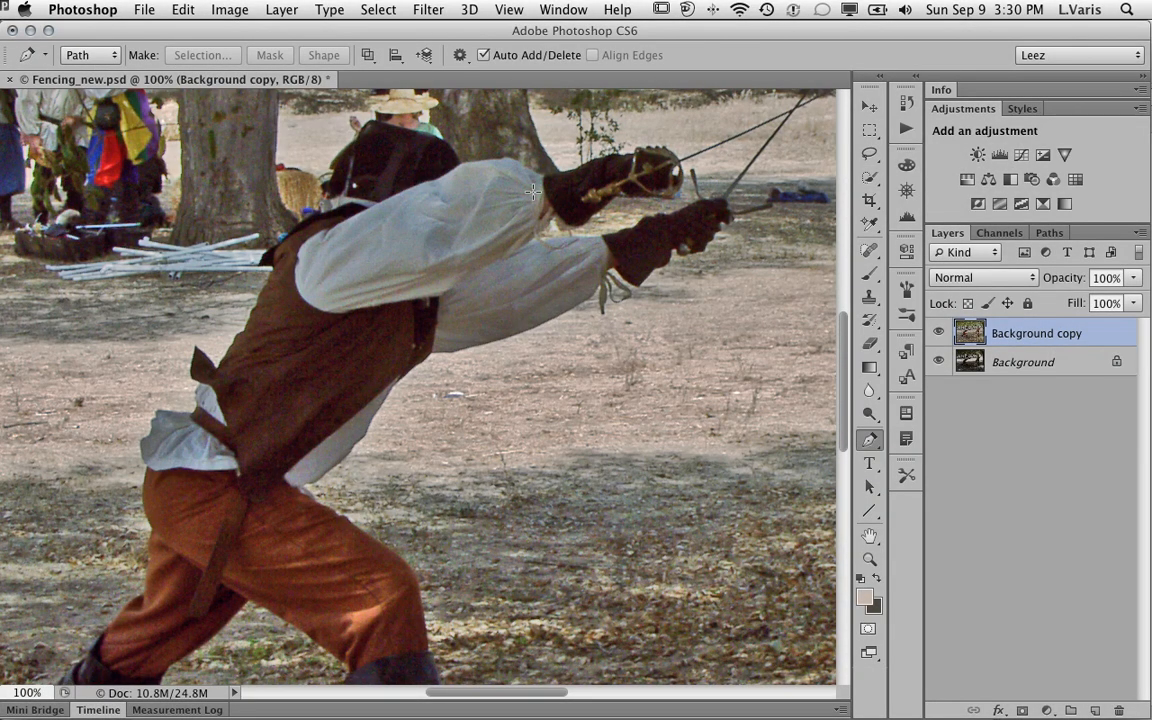
left_click(595, 191, "super")
left_click(592, 189, "super")
left_click_drag(597, 172, 395, 334)
left_click(437, 275, "super")
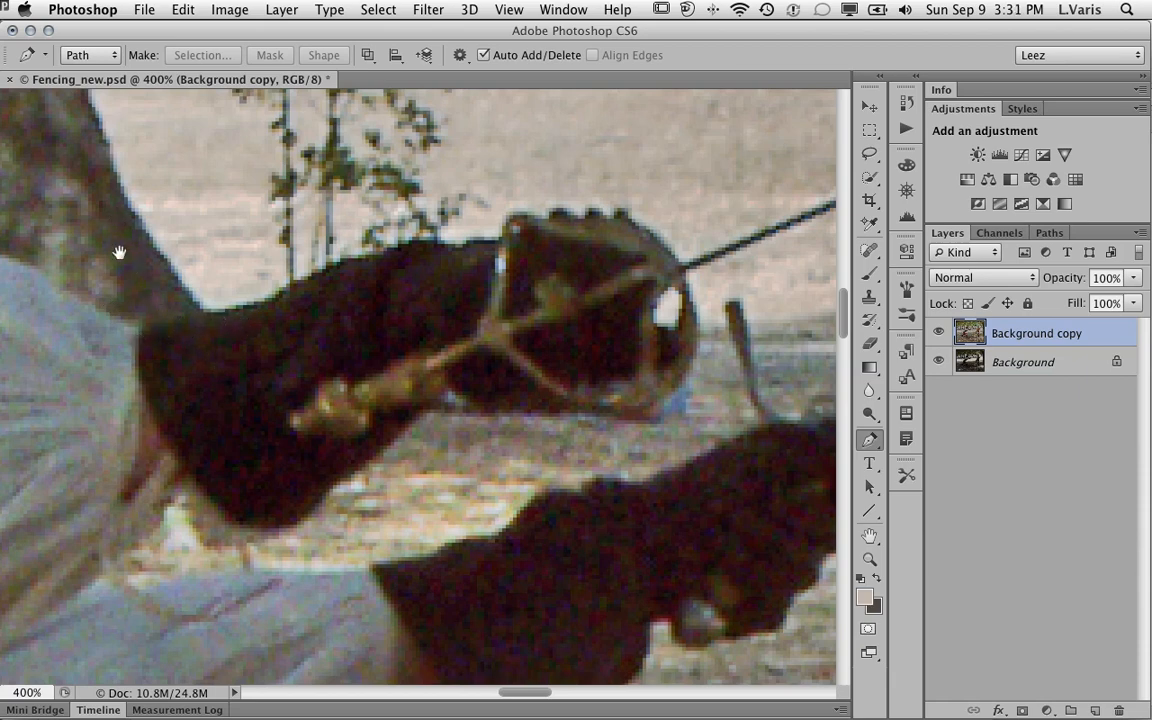
left_click(142, 329)
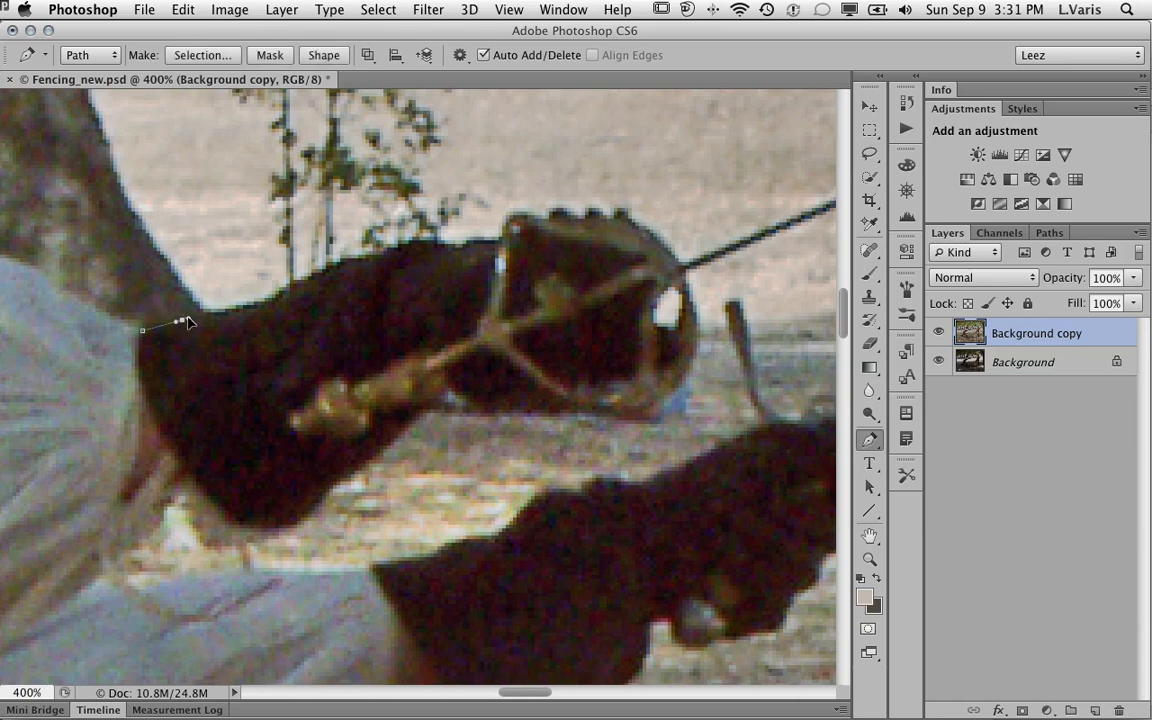
left_click_drag(182, 320, 372, 261)
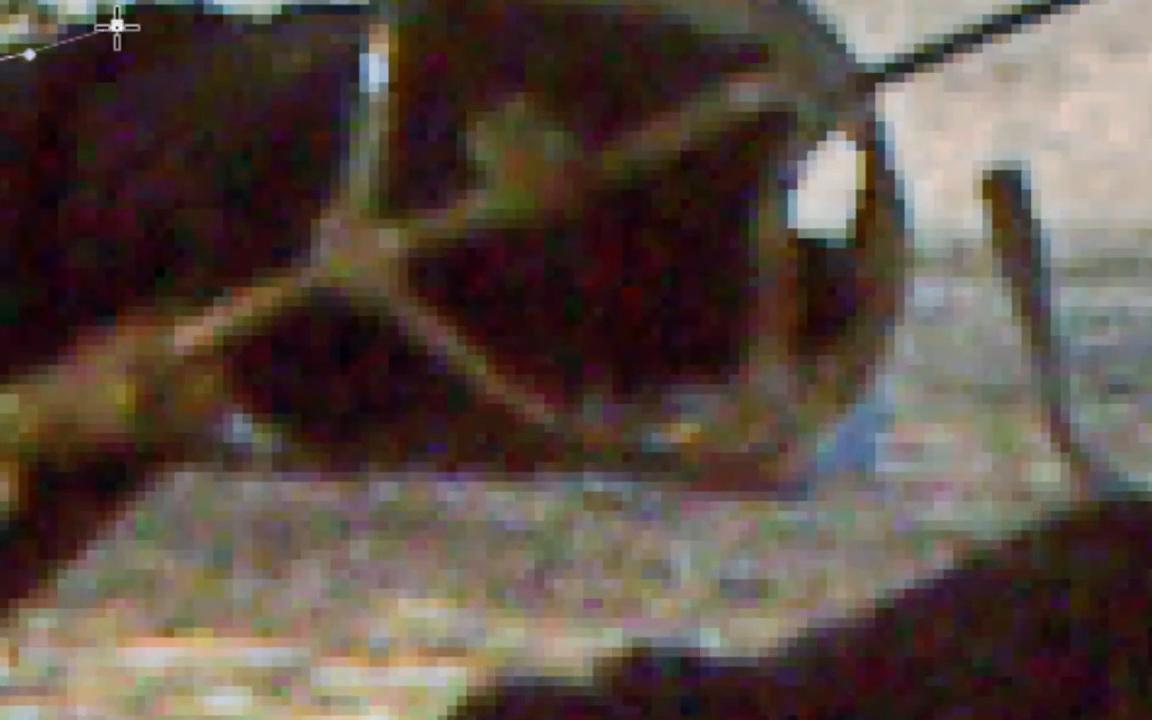
left_click_drag(117, 27, 274, 24)
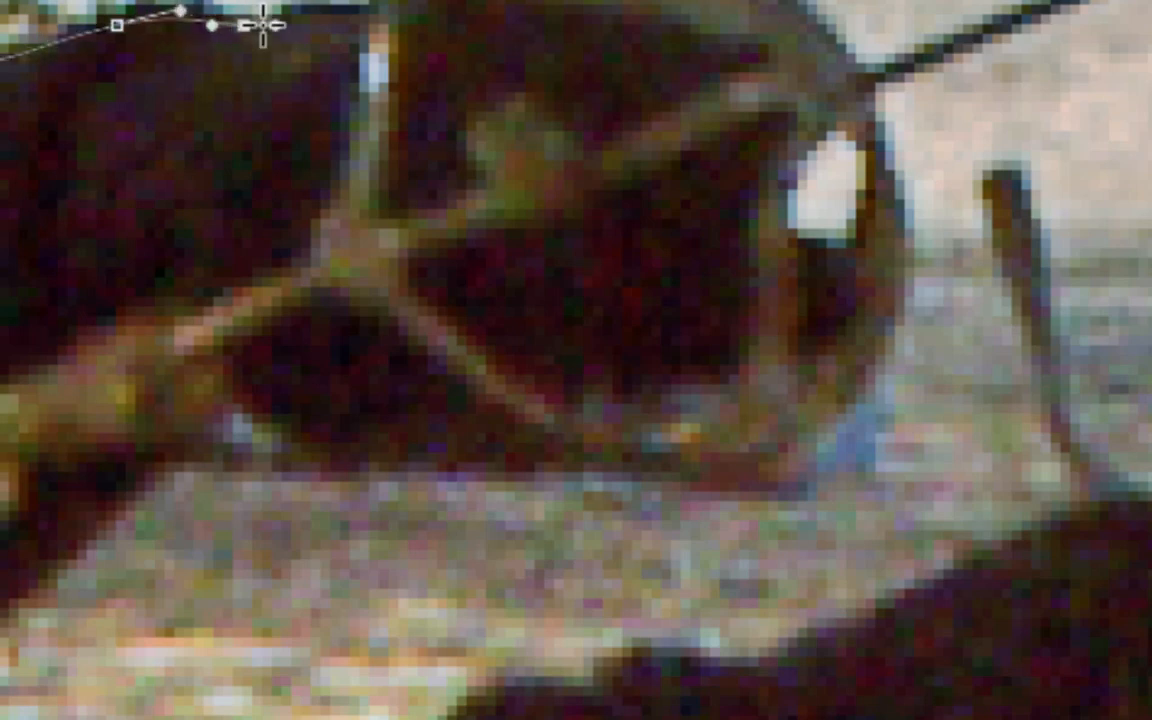
left_click(372, 15)
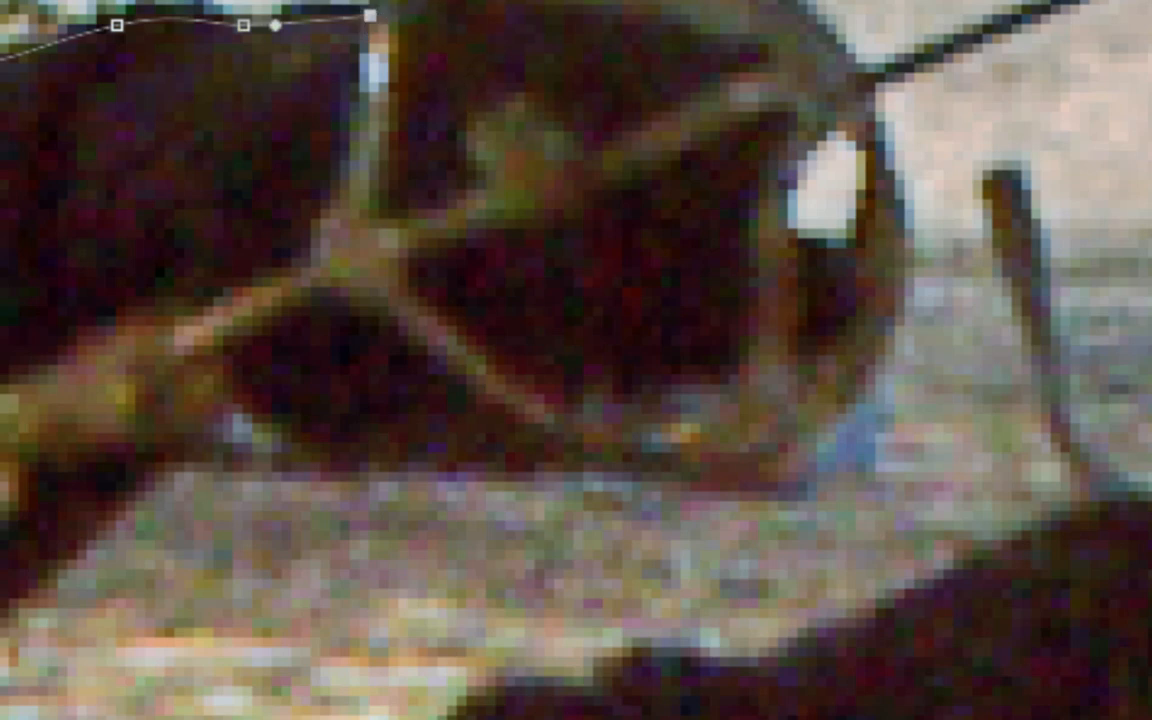
left_click(383, 1)
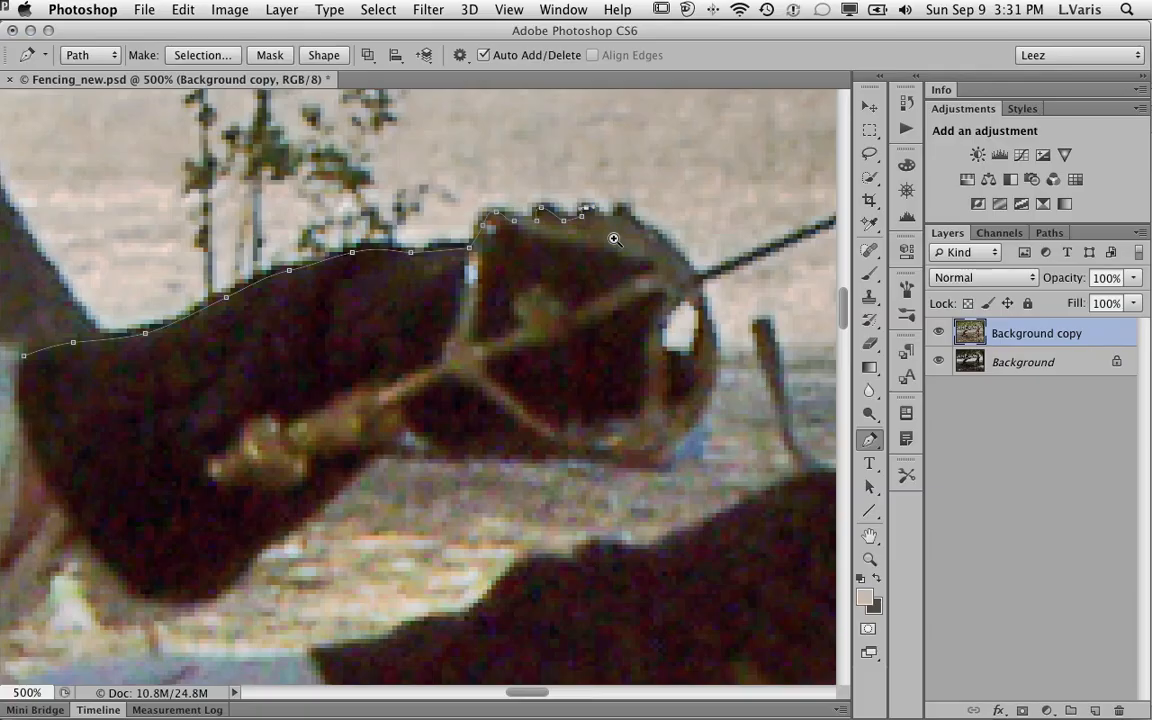
Step: Extend the path around the scalloped sword guard and along the blade to where the swords cross, and hide the path
left_click(612, 239)
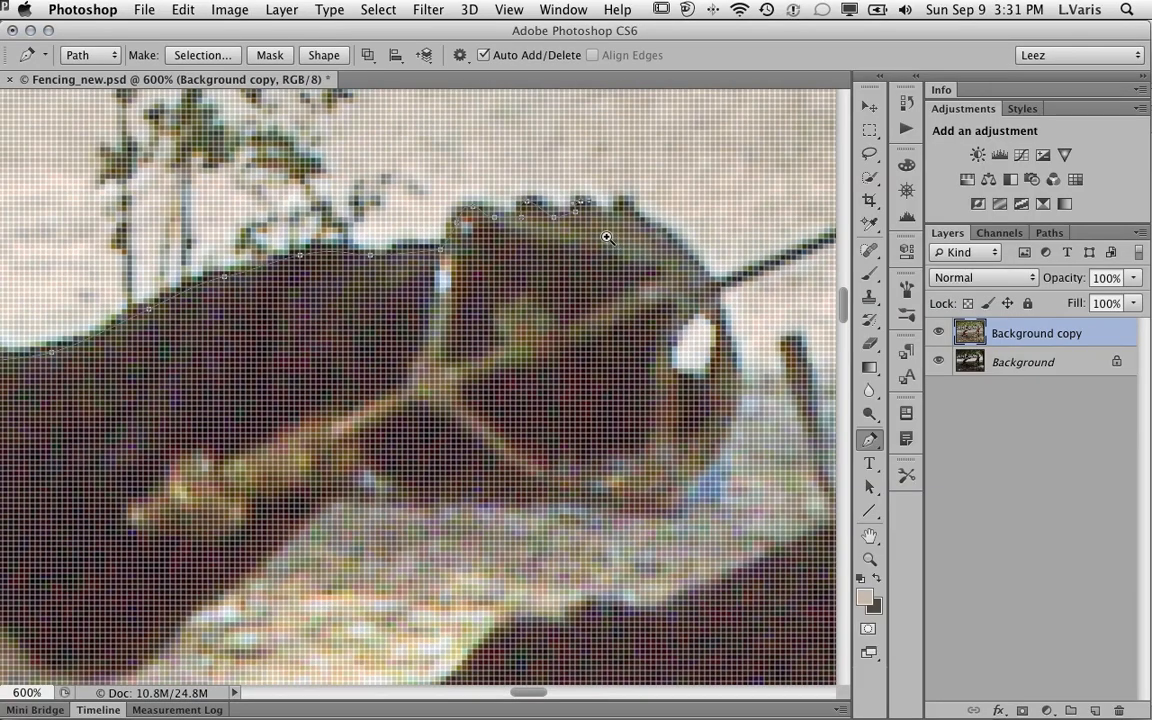
left_click(607, 237, "alt")
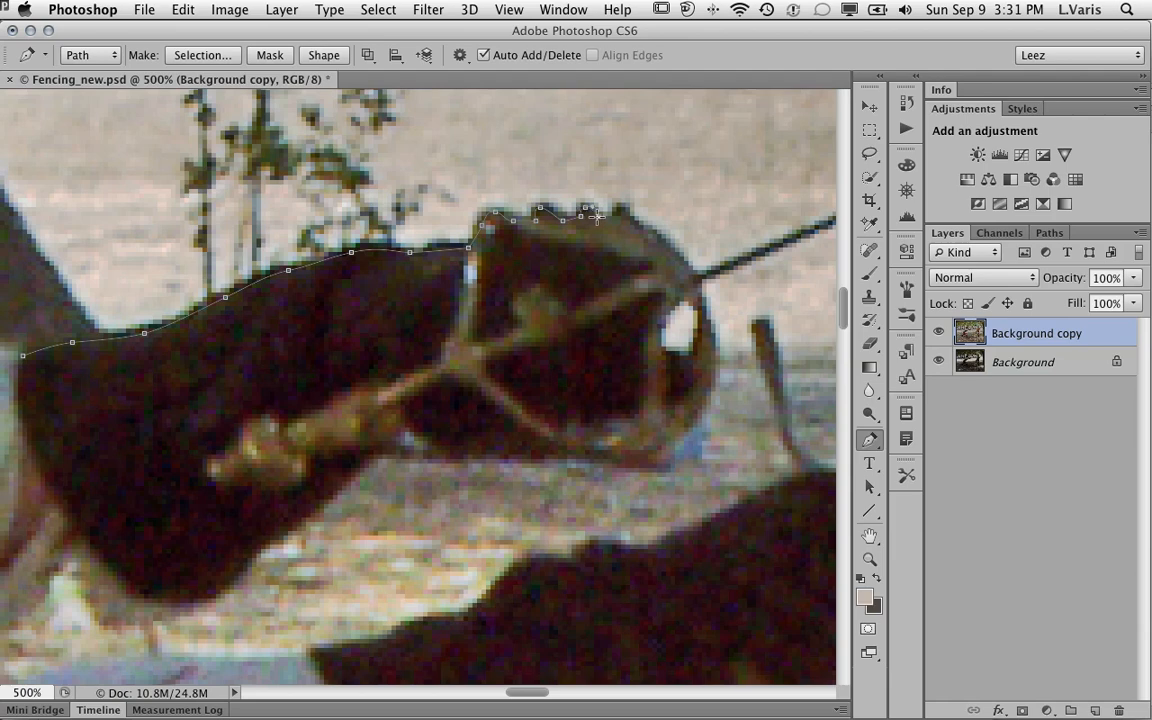
left_click(600, 215)
left_click_drag(625, 207, 699, 277)
left_click_drag(586, 370, 208, 469)
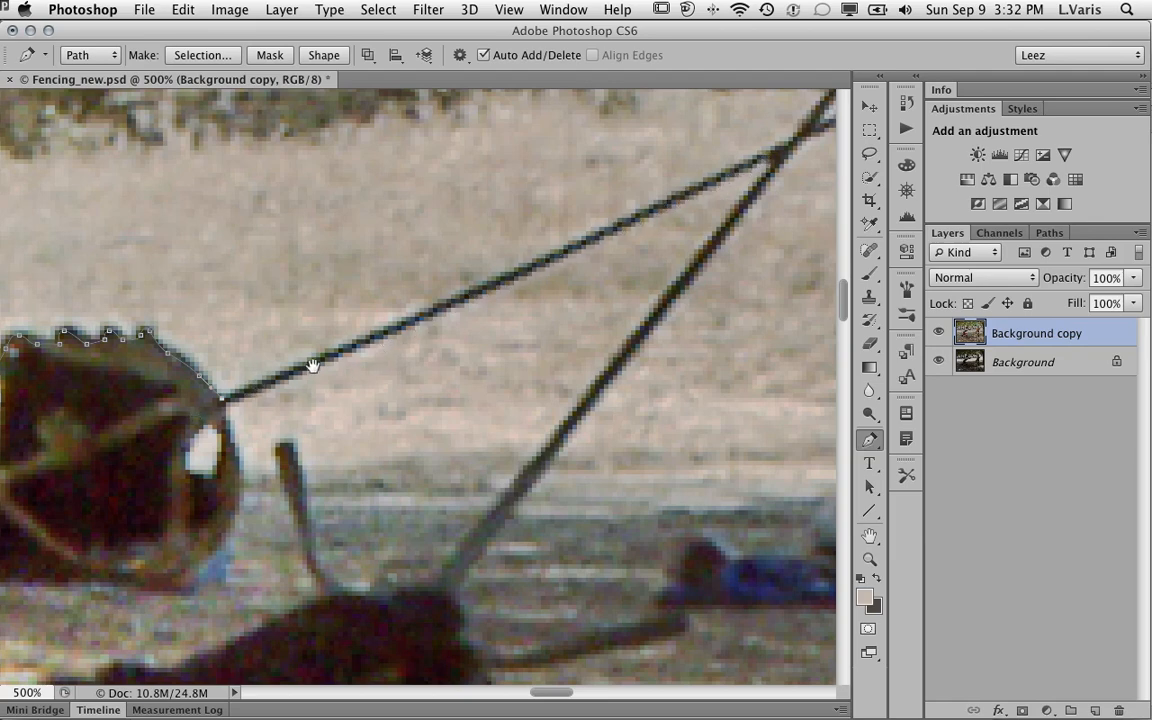
left_click(789, 145)
key("super+minus")
key("super+minus")
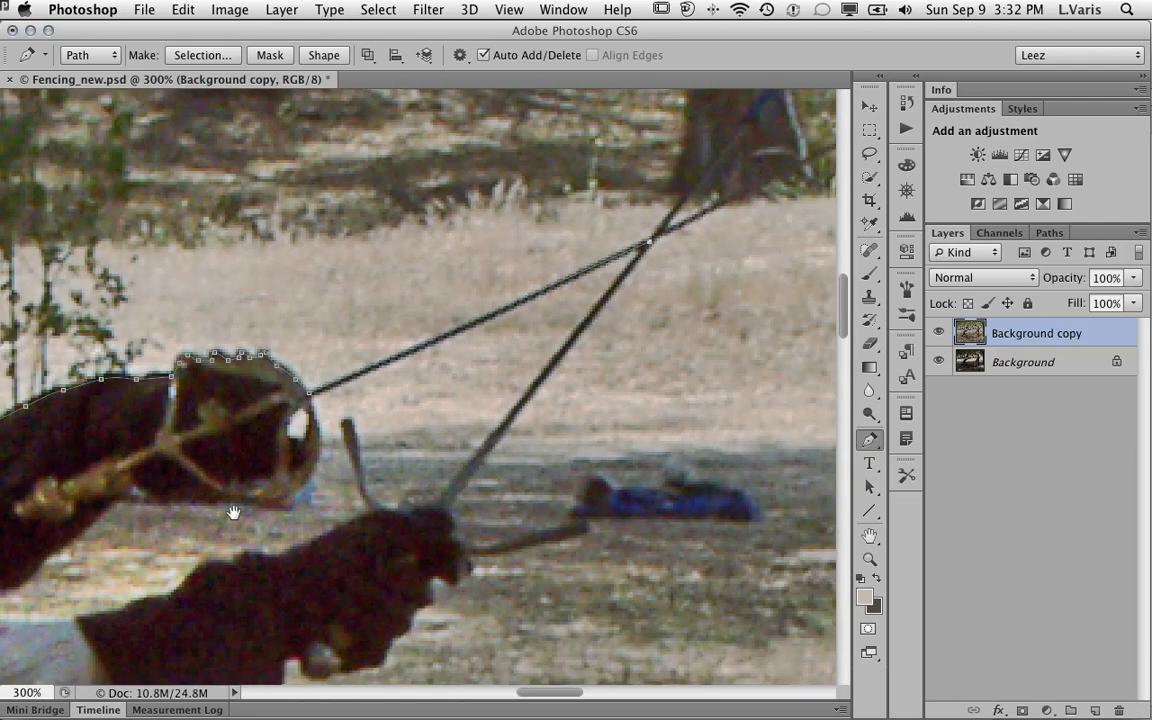
left_click_drag(233, 513, 479, 470)
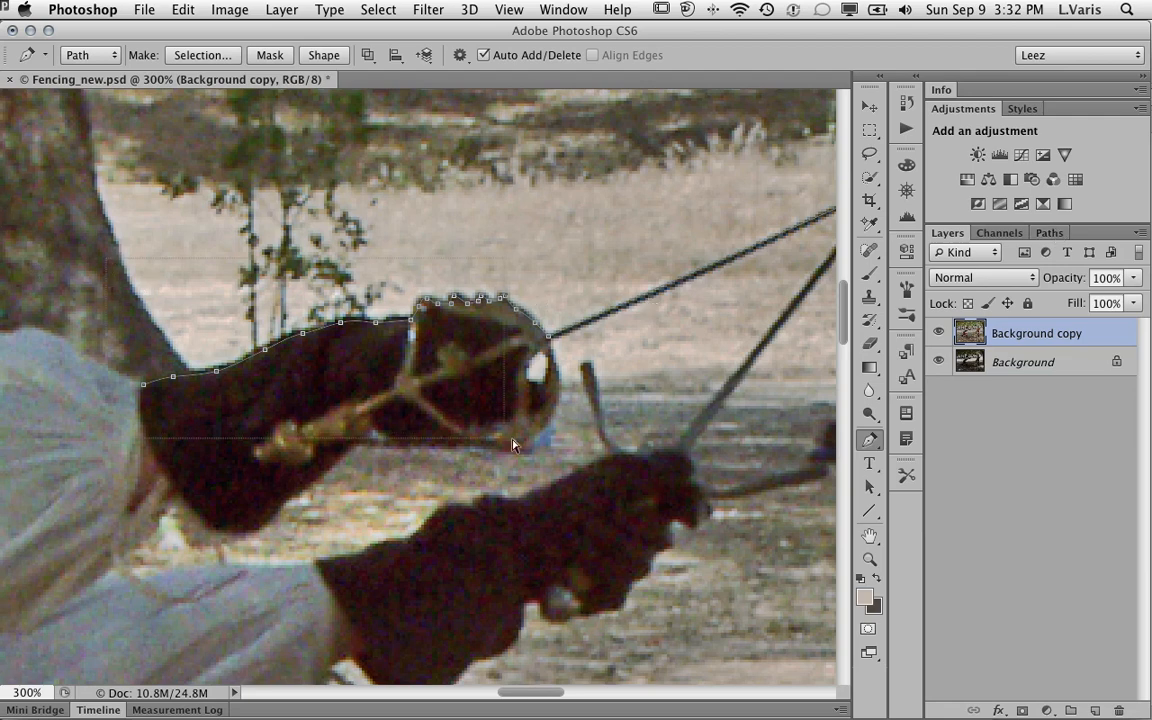
key("Return")
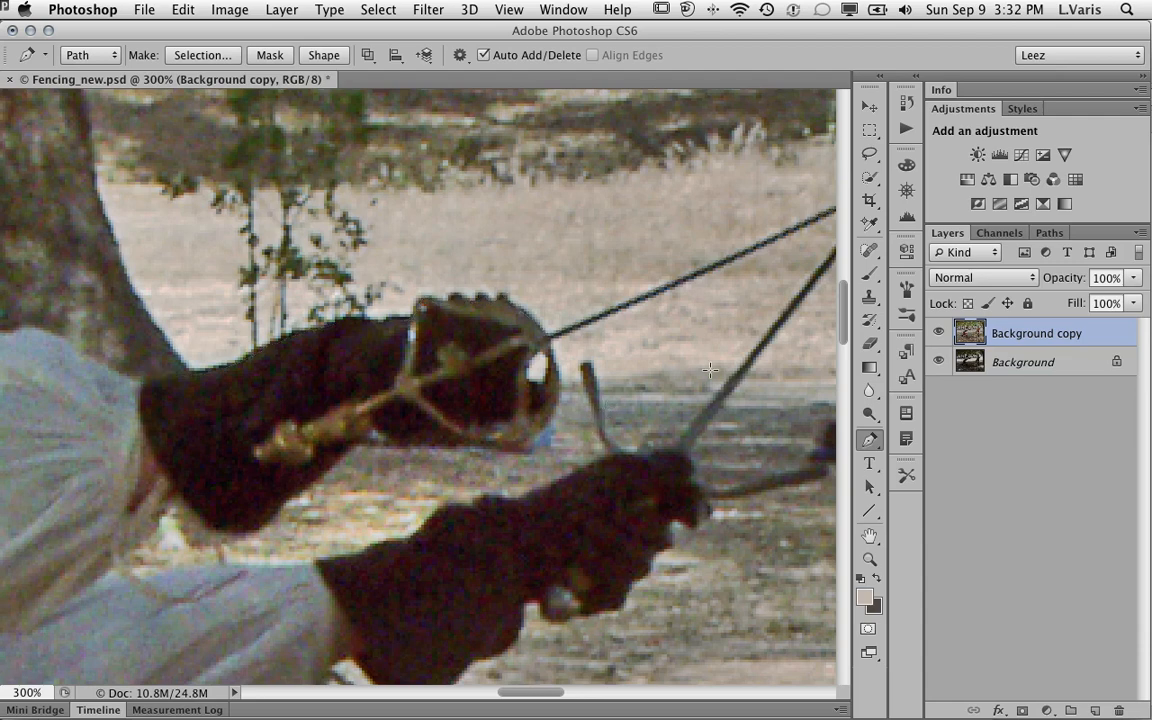
Step: Activate the saved Path 1 and review its outline around both fencers
left_click(1050, 233)
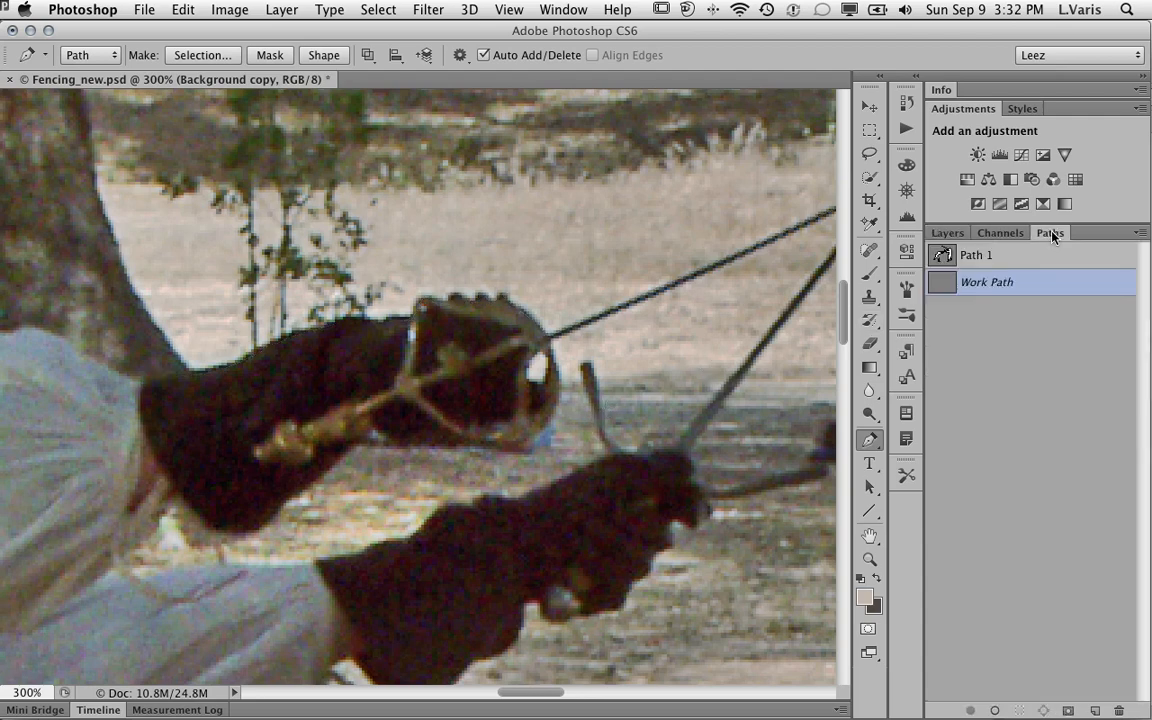
left_click(942, 256)
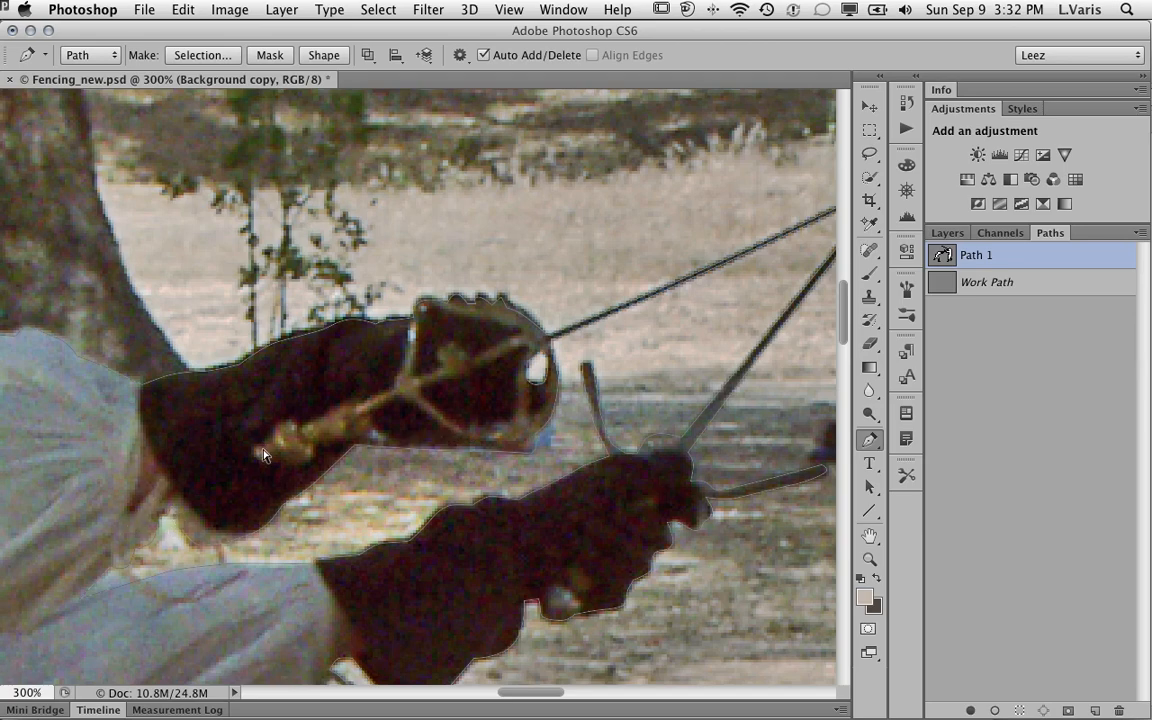
key("super+minus")
key("super+minus")
key("super+minus")
key("super+minus")
key("super+minus")
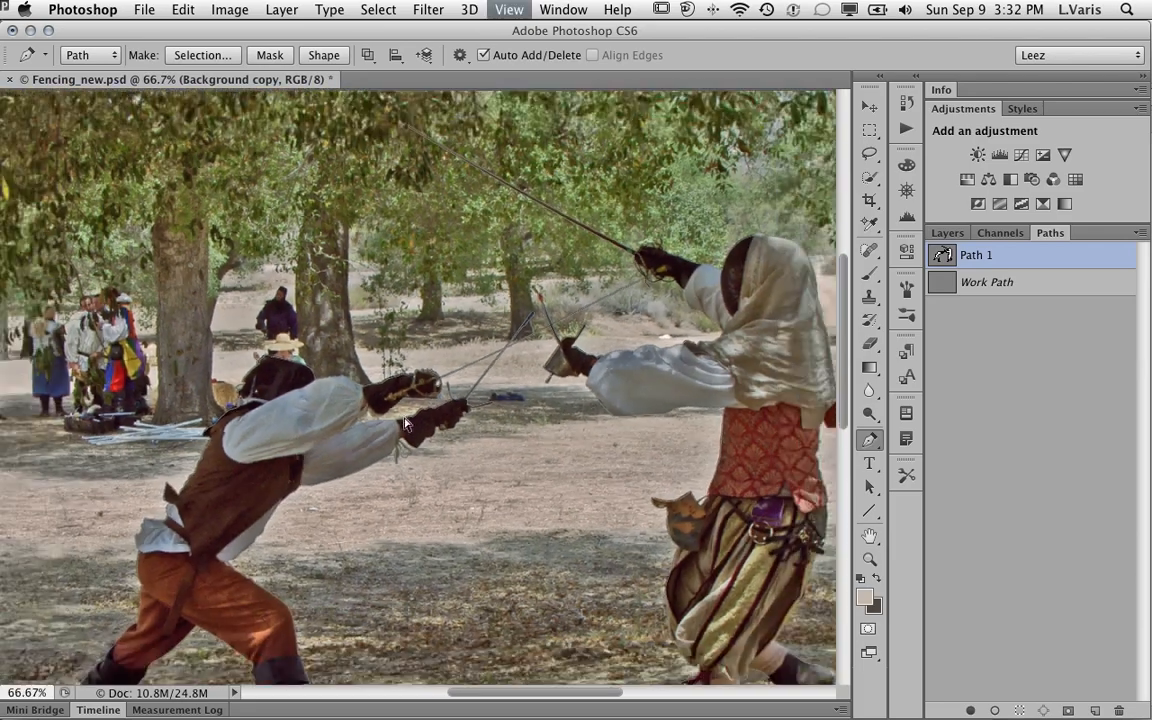
key("super+minus")
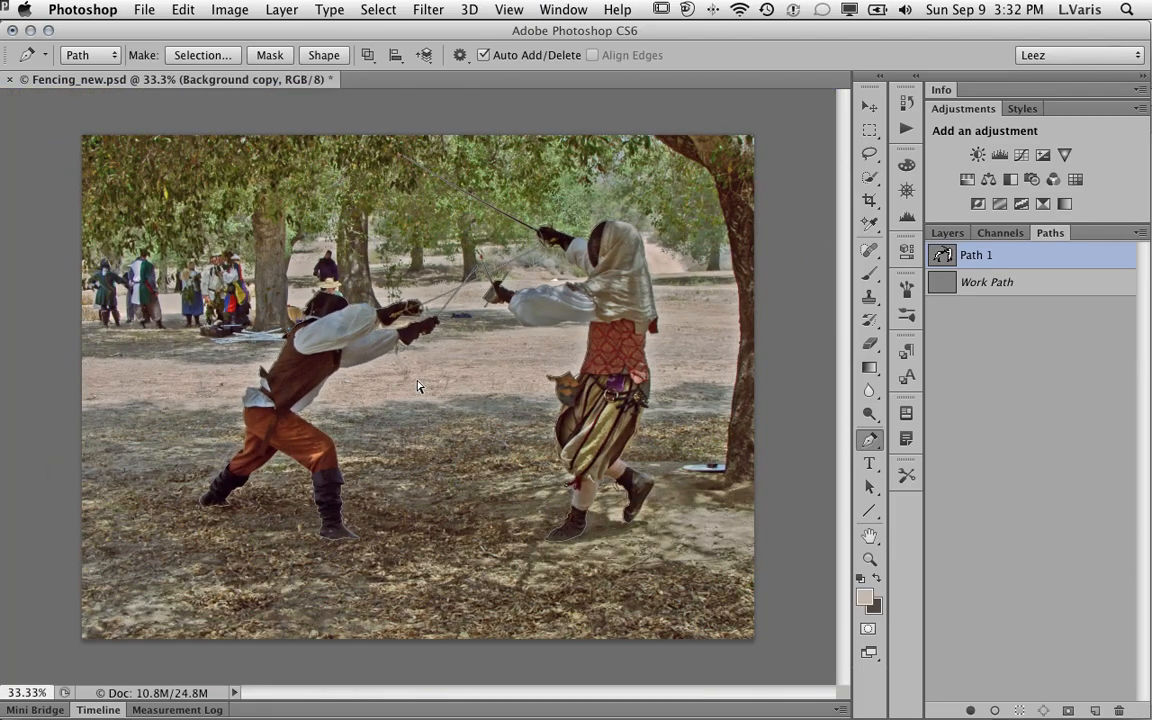
key("super+plus")
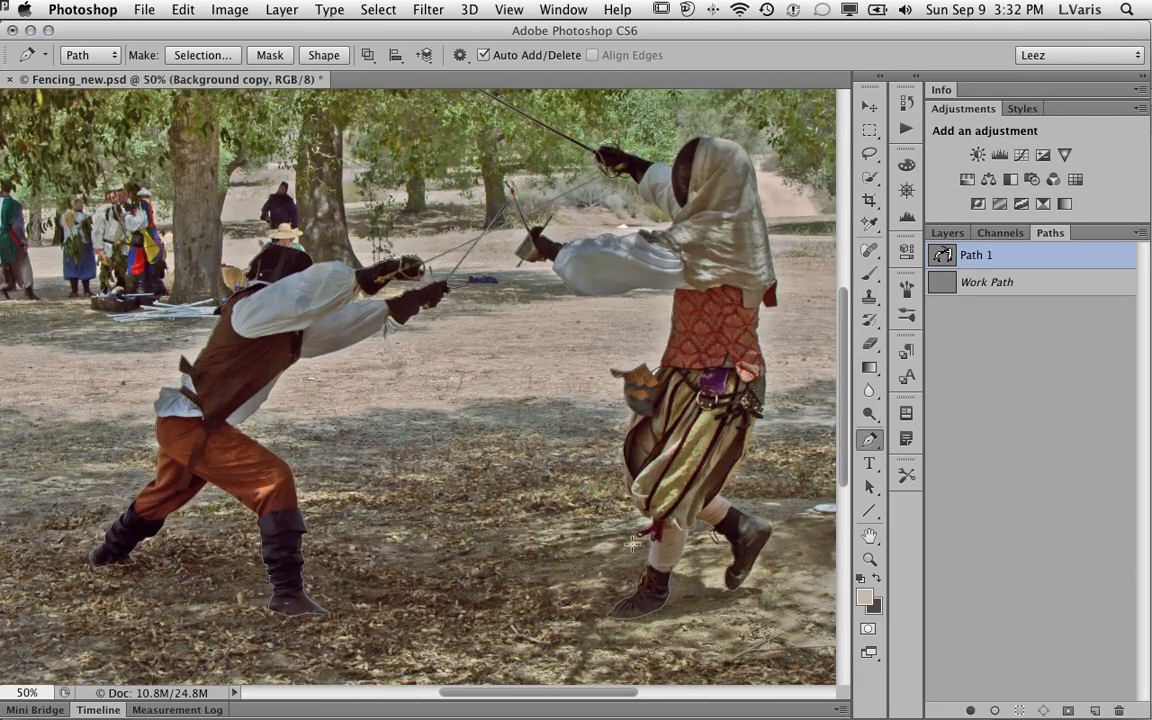
left_click_drag(532, 370, 521, 458)
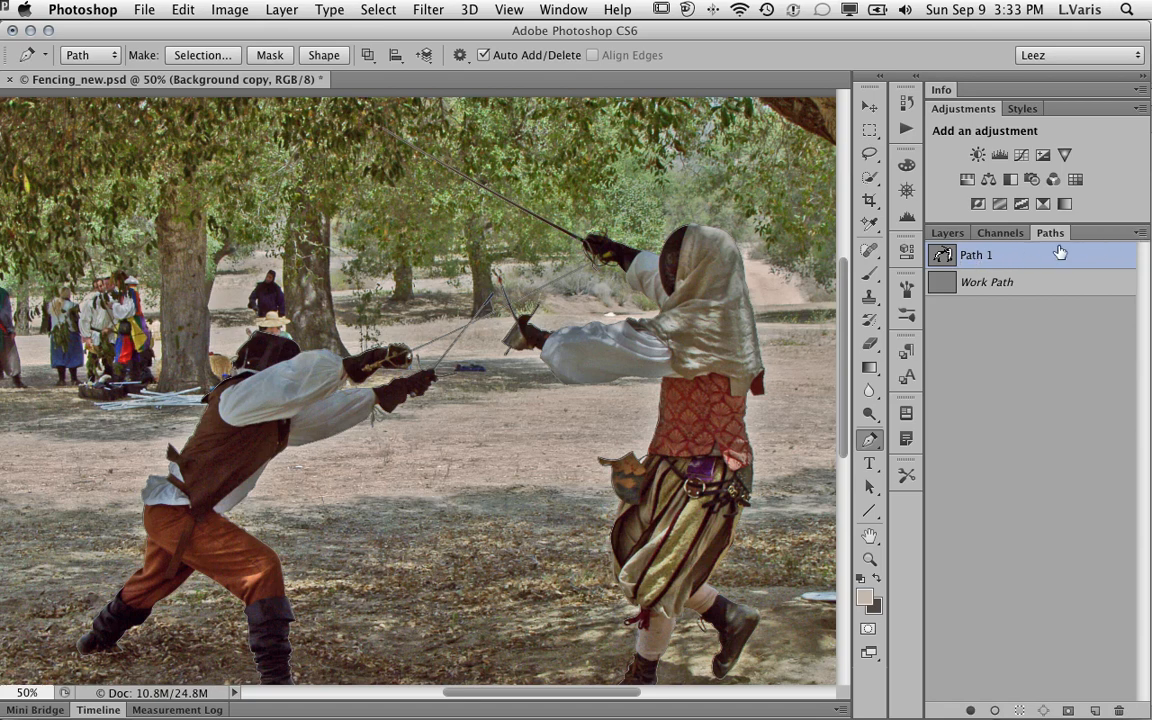
Step: Convert Path 1 into a new anti-aliased selection with a feather radius of 1 pixel
left_click(1136, 236)
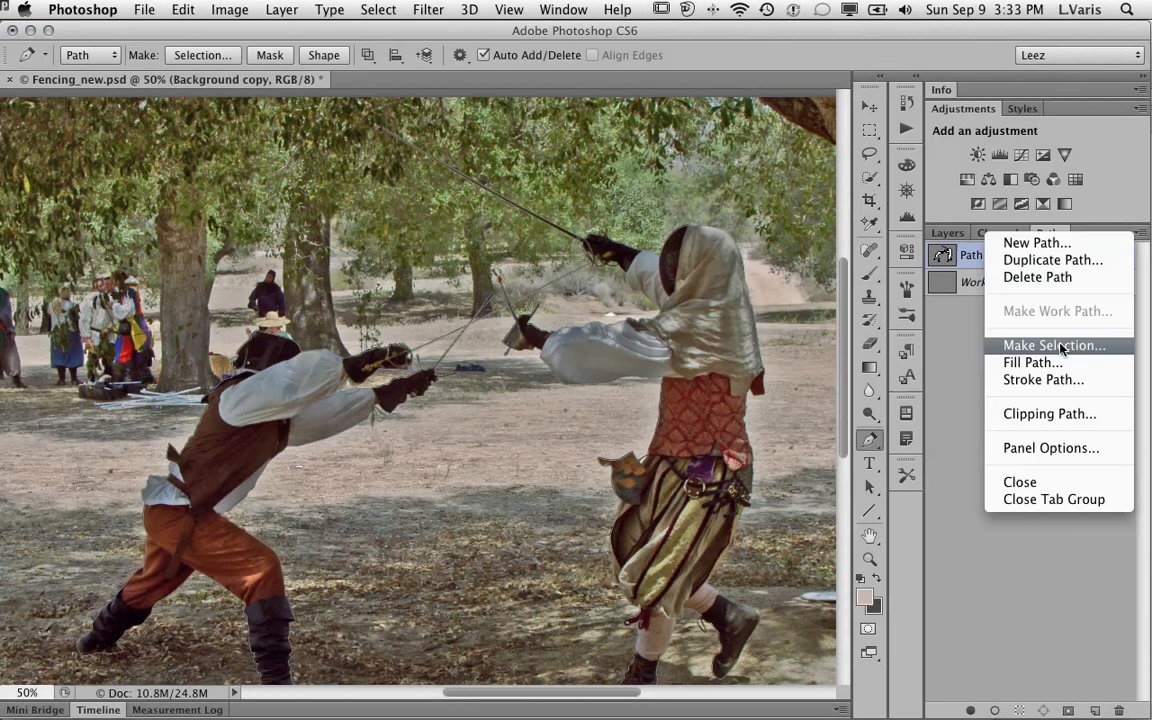
left_click(1055, 342)
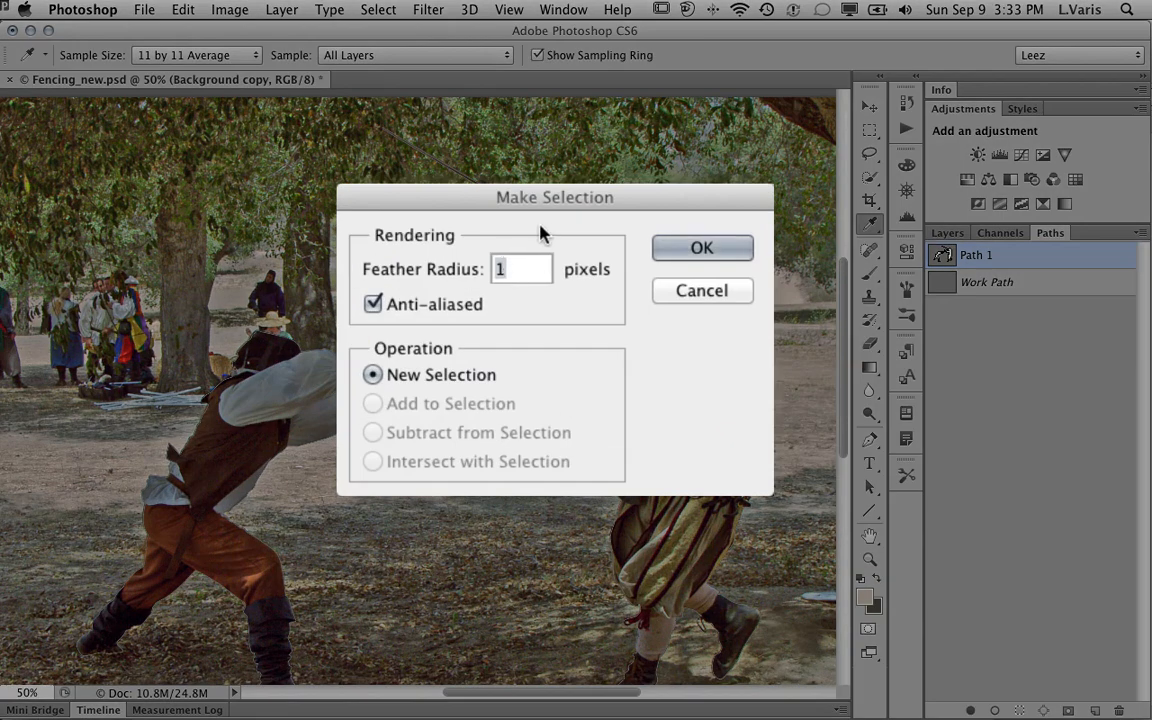
left_click_drag(554, 200, 834, 275)
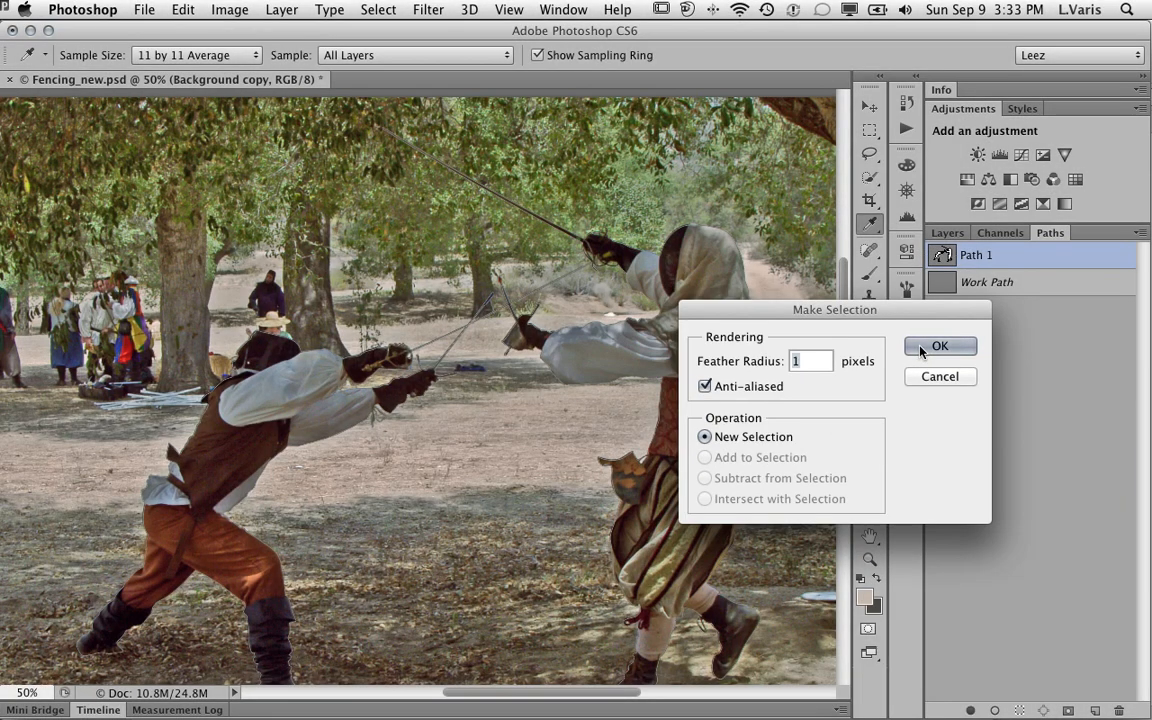
left_click(921, 352)
key("p")
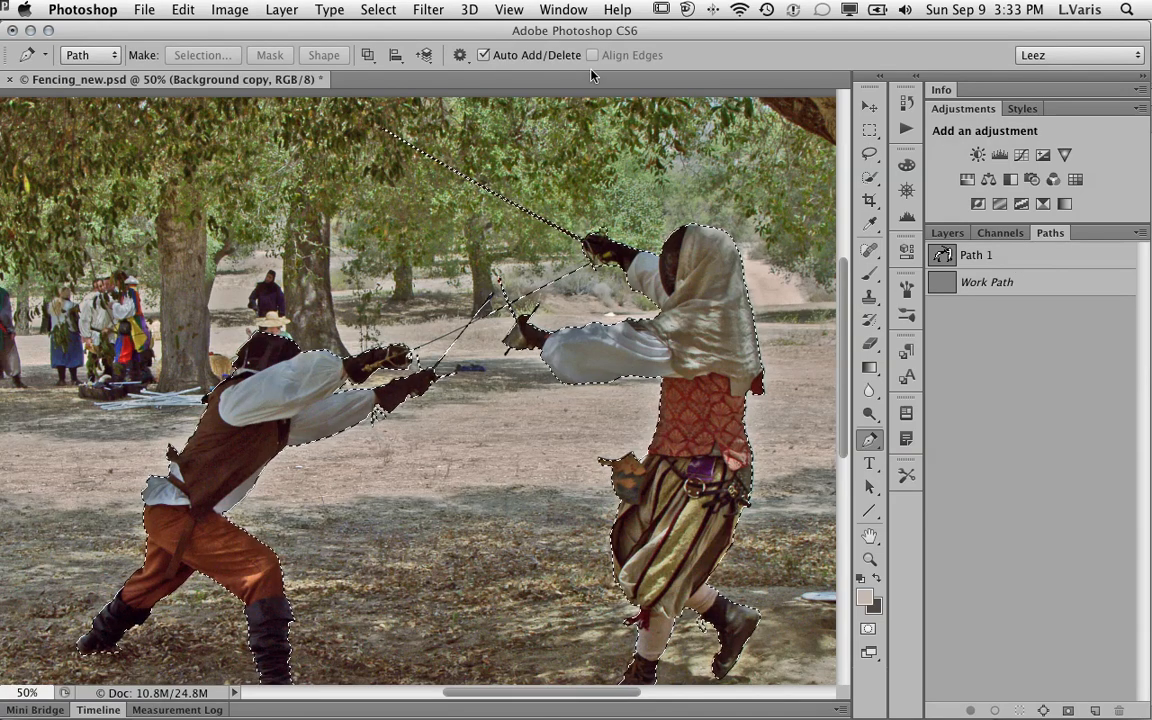
Step: Save the selection of both fencers as a new channel named "mask" and display the channel list
left_click(380, 9)
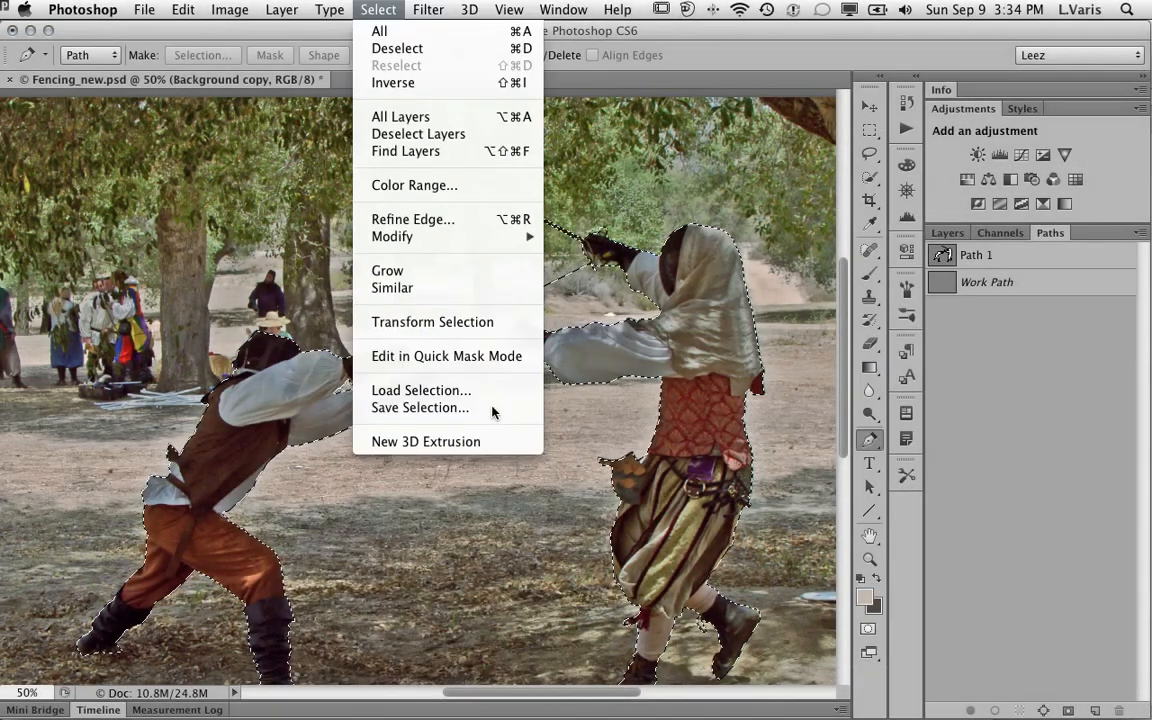
left_click(492, 408)
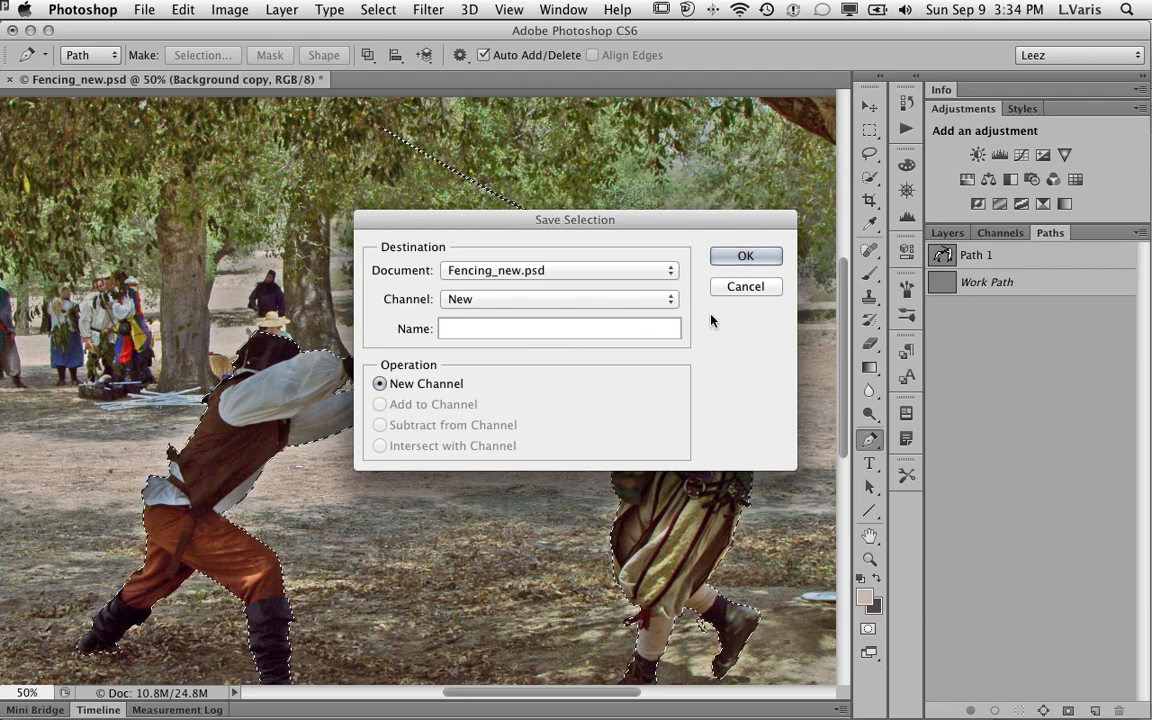
type("mask")
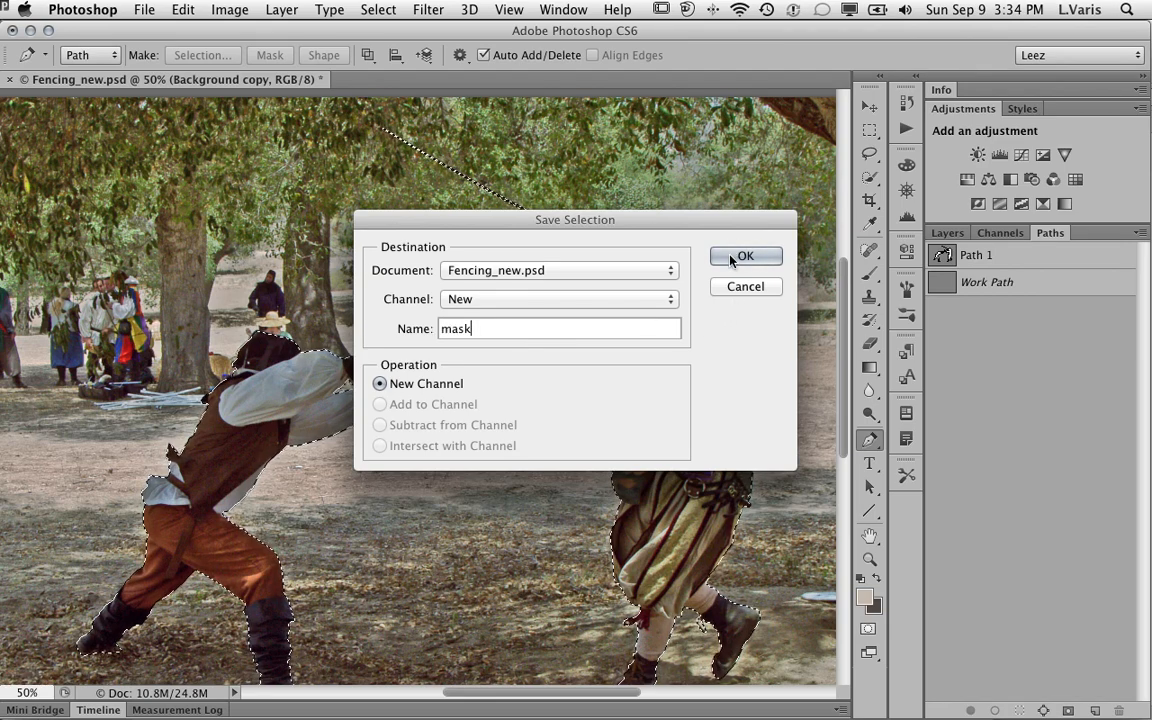
left_click(744, 257)
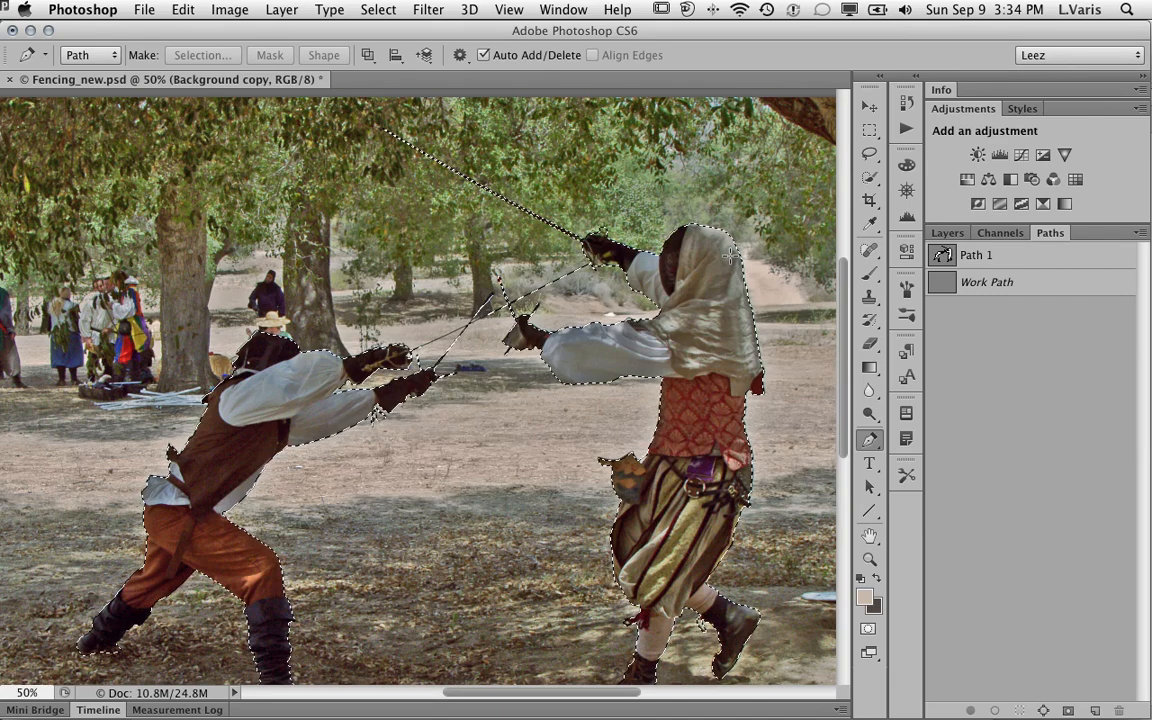
left_click(1009, 235)
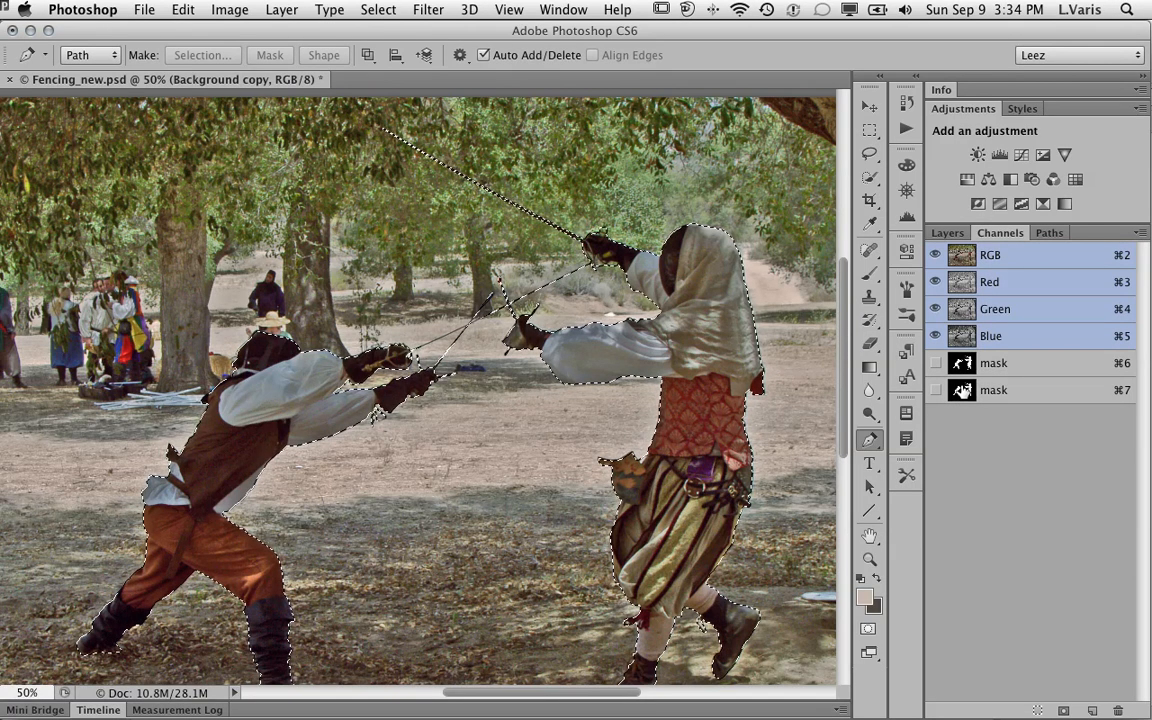
Step: Delete the duplicate "mask" channel at the end of the channel list and deselect the two fencers
left_click_drag(962, 390, 1118, 710)
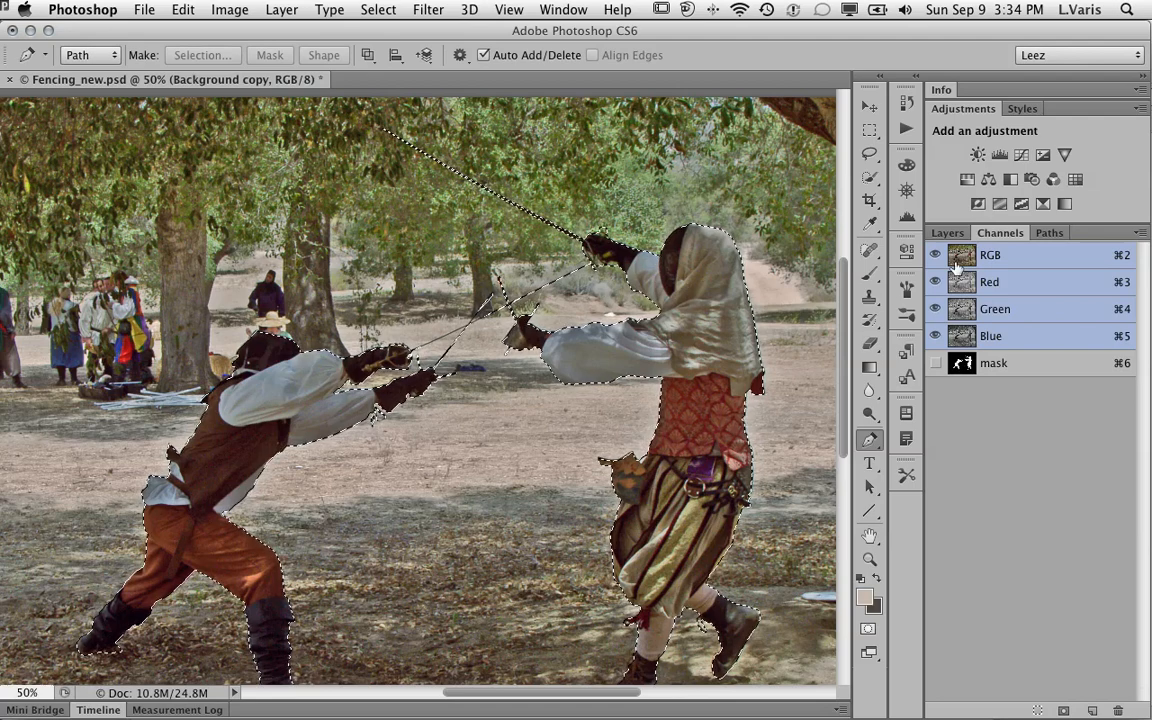
key("super+d")
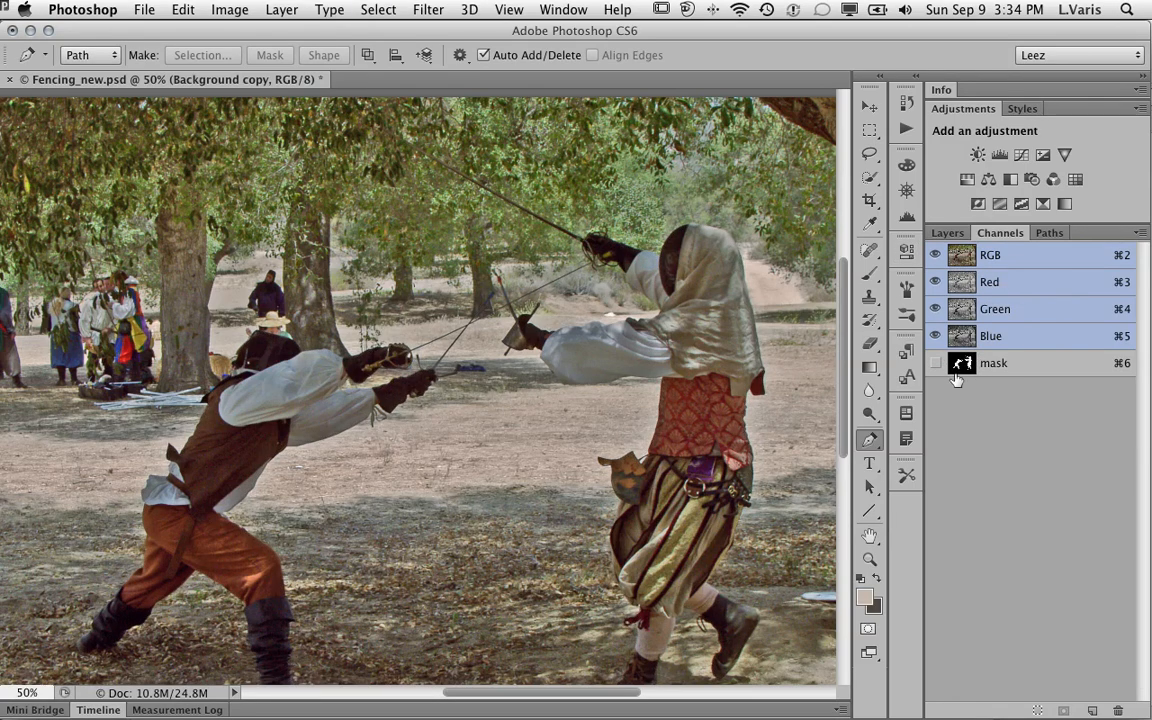
Step: Duplicate the Background copy layer and rename the new layer "Highlights"
left_click(947, 232)
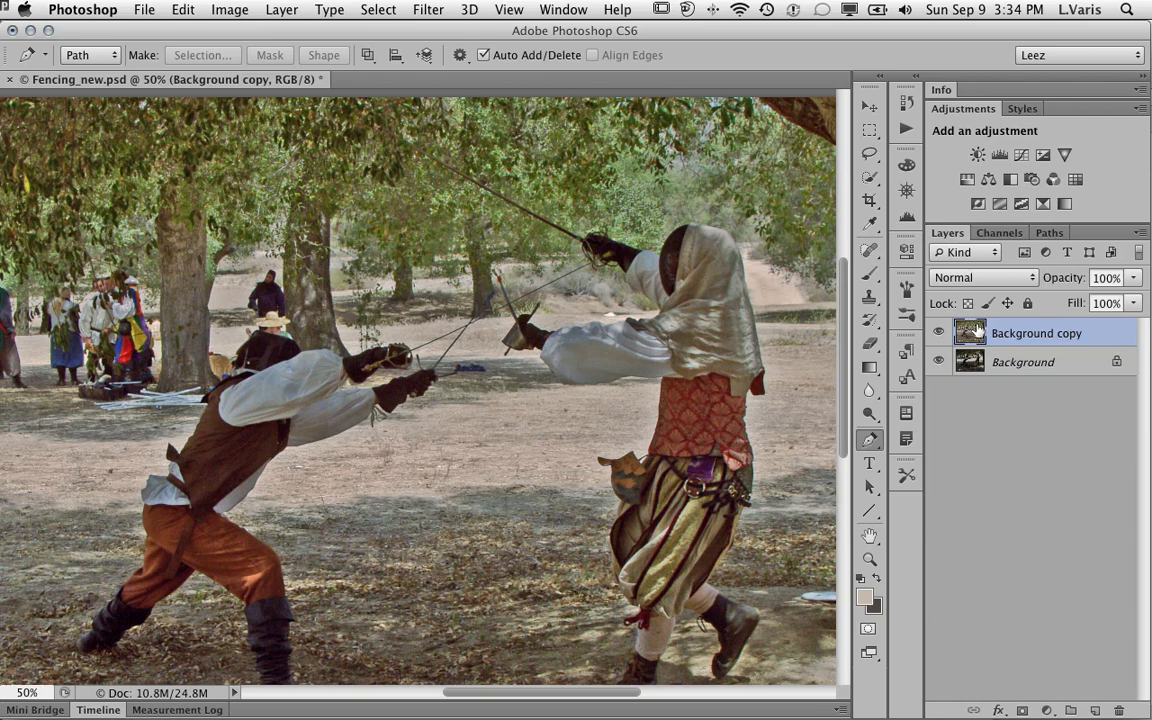
left_click_drag(970, 336, 1099, 706)
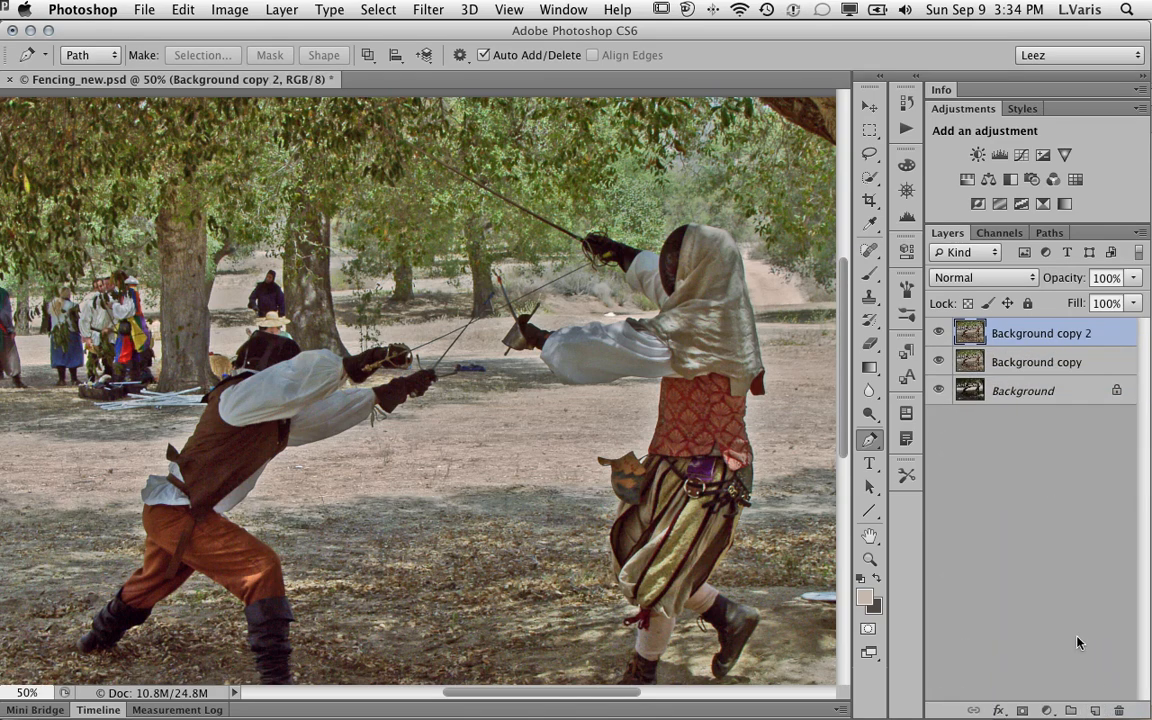
double_click(1020, 332)
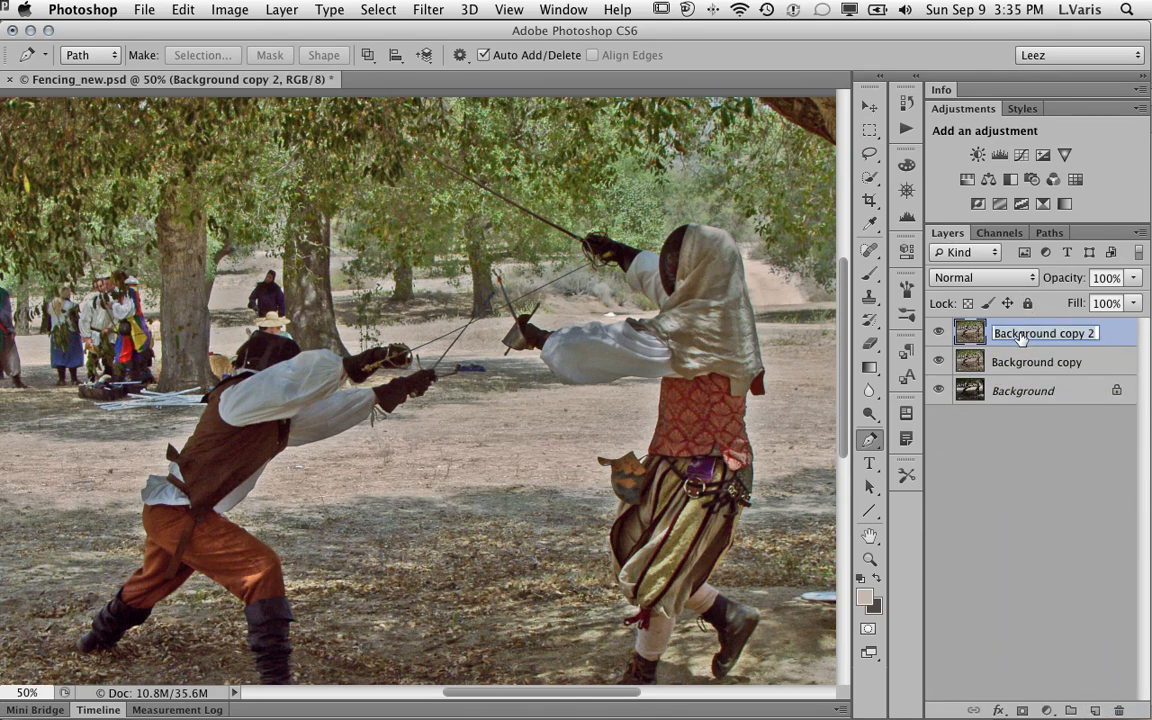
type("Hi")
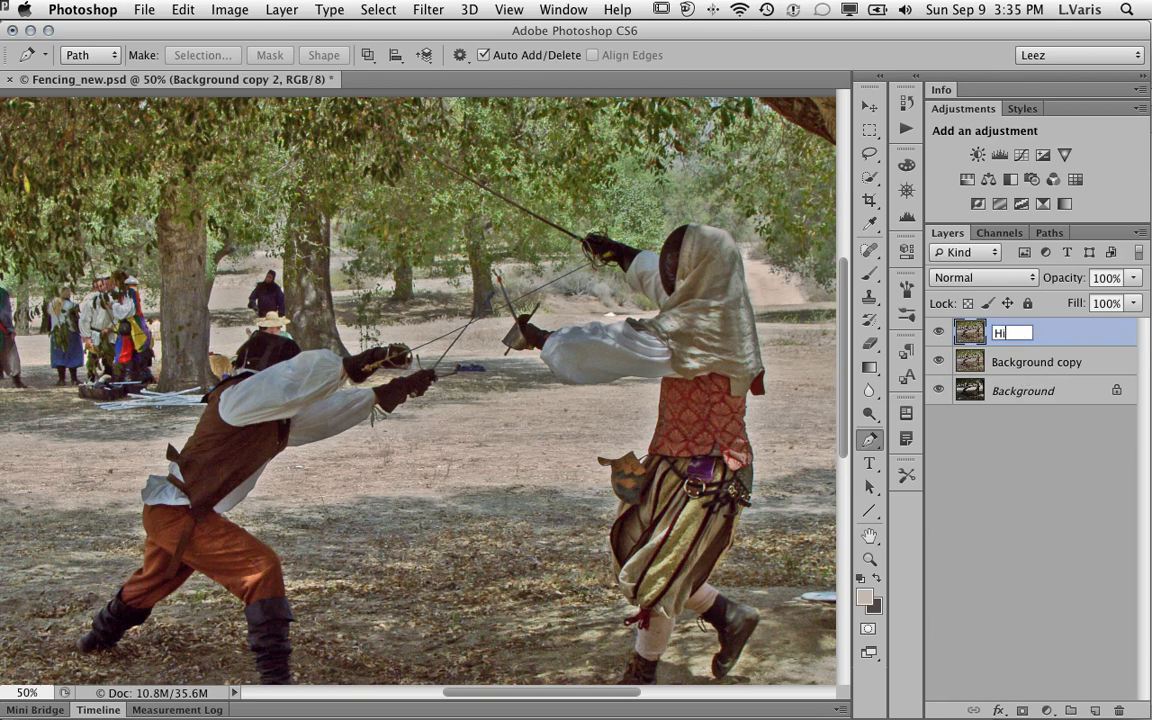
type("ghlights")
left_click(1075, 333)
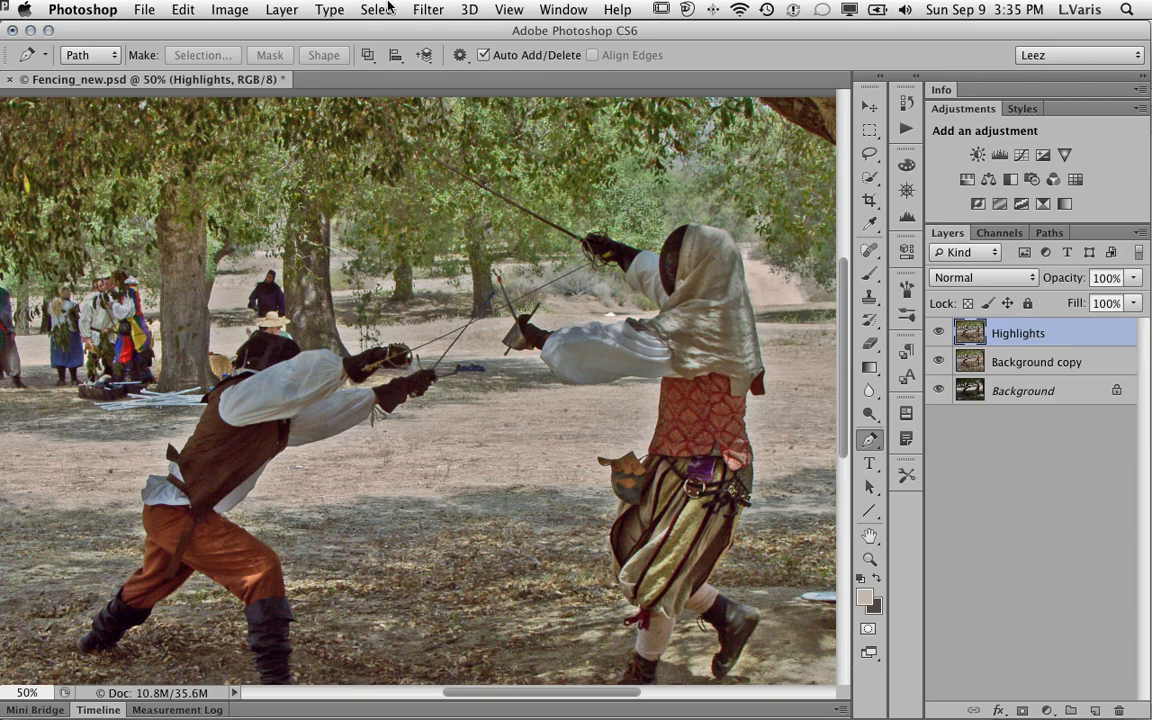
Step: Desaturate the Highlights layer completely with a Hue/Saturation adjustment, setting Saturation to -100
left_click(228, 11)
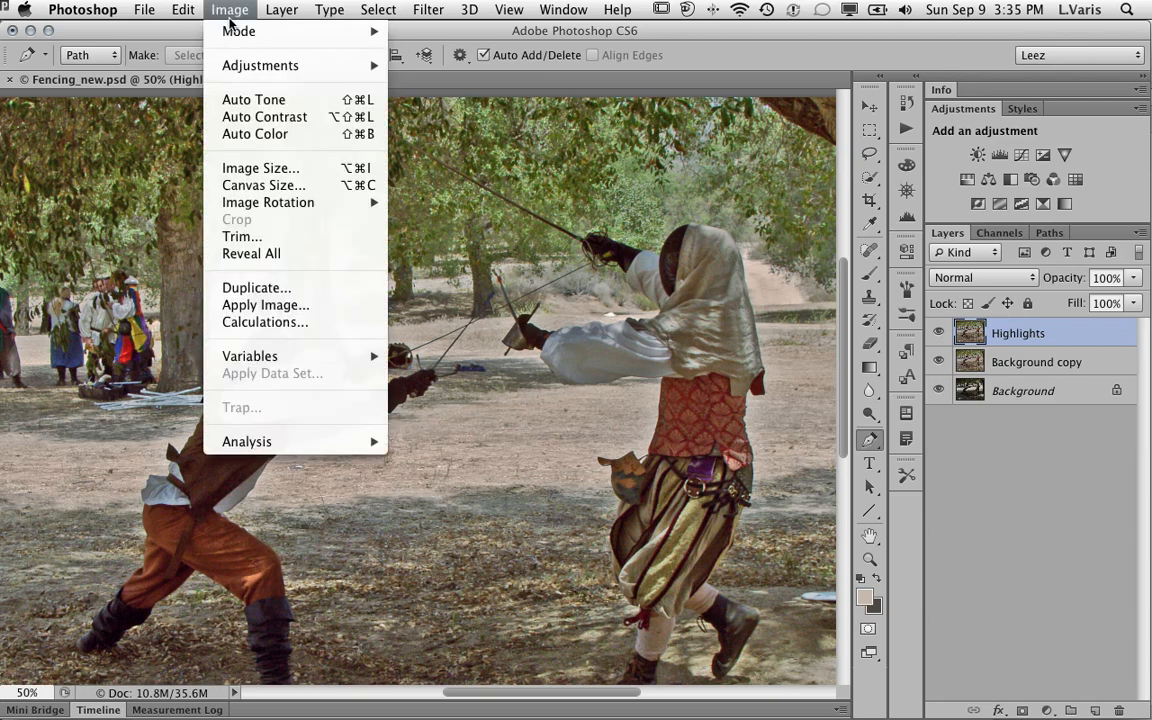
mouse_move(237, 65)
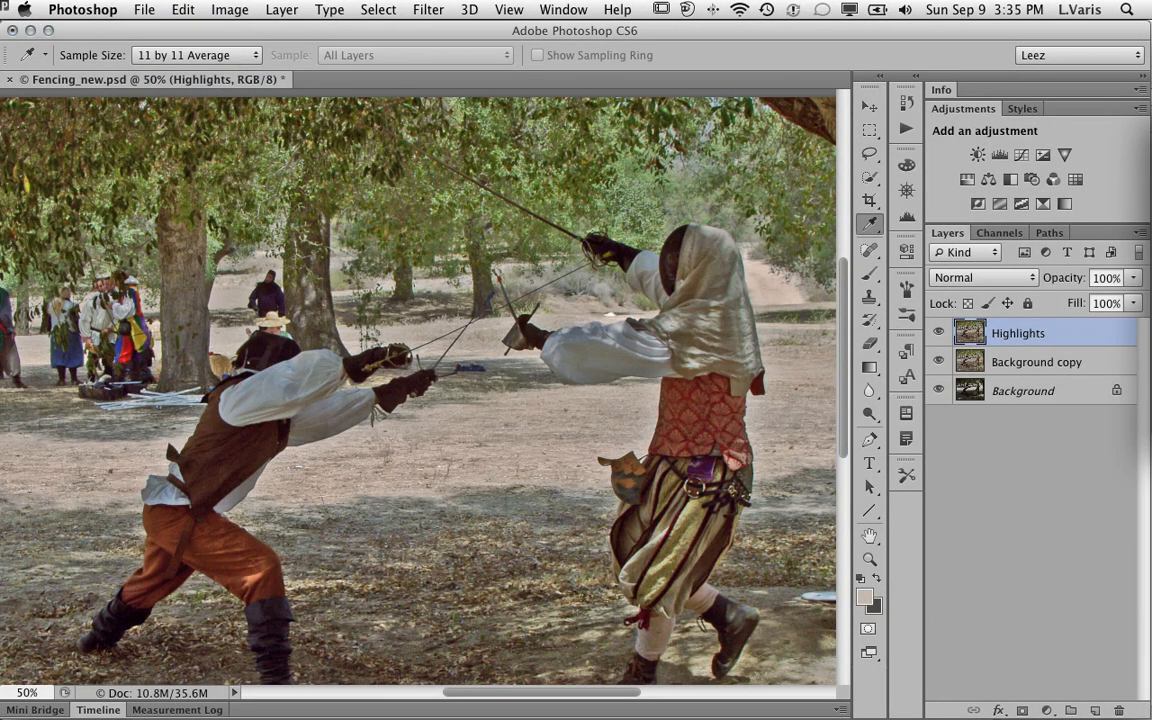
left_click_drag(1100, 33, 622, 40)
left_click_drag(672, 211, 532, 203)
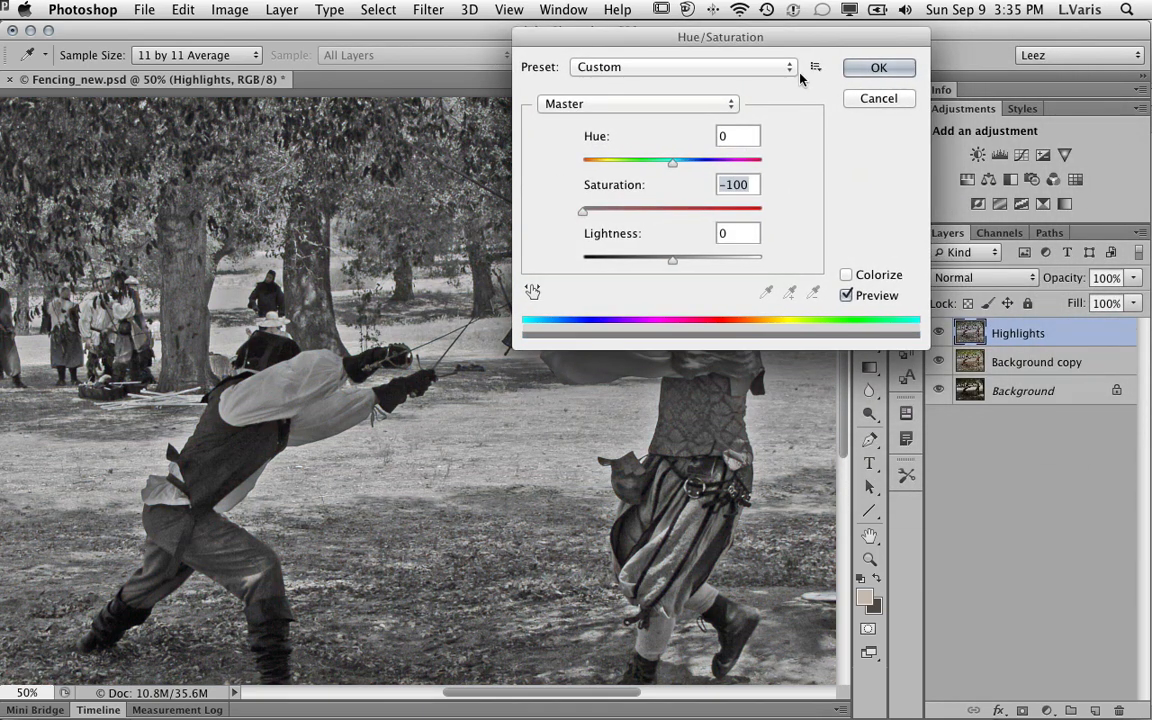
left_click(866, 72)
key("p")
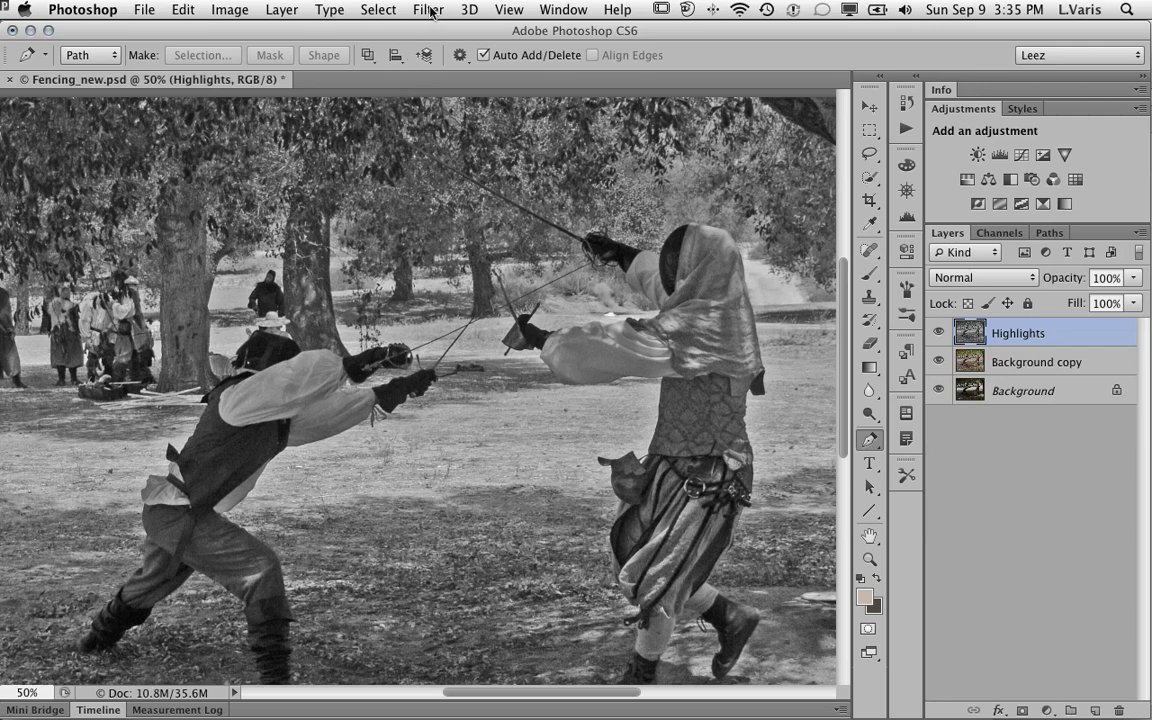
Step: Convert the desaturated Highlights layer to a Smart Object
left_click(282, 10)
mouse_move(298, 307)
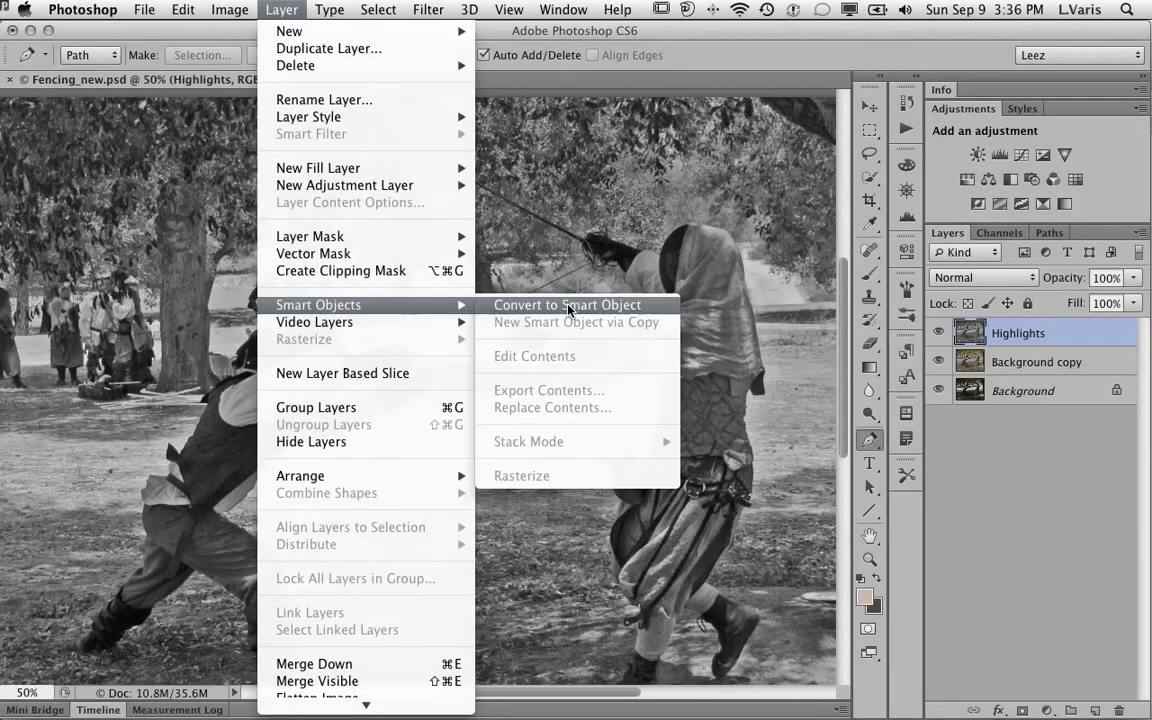
left_click(512, 302)
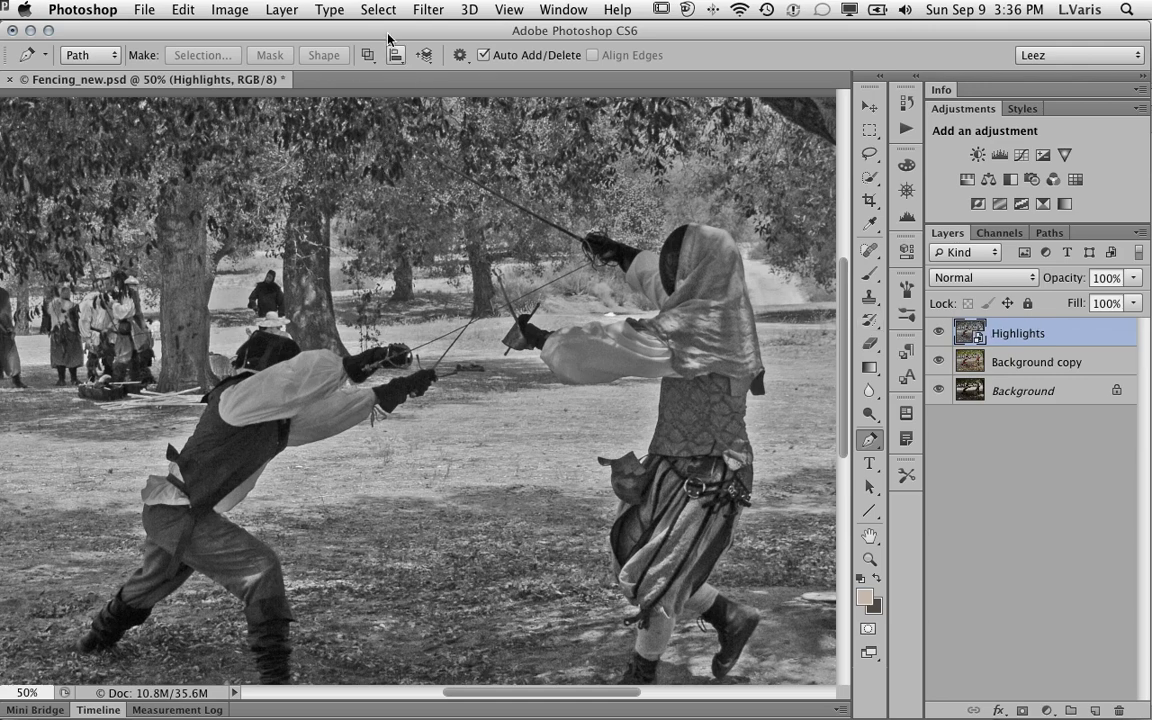
Step: Apply a High Pass smart filter with a radius of 14.8 pixels to the Highlights layer
left_click(427, 9)
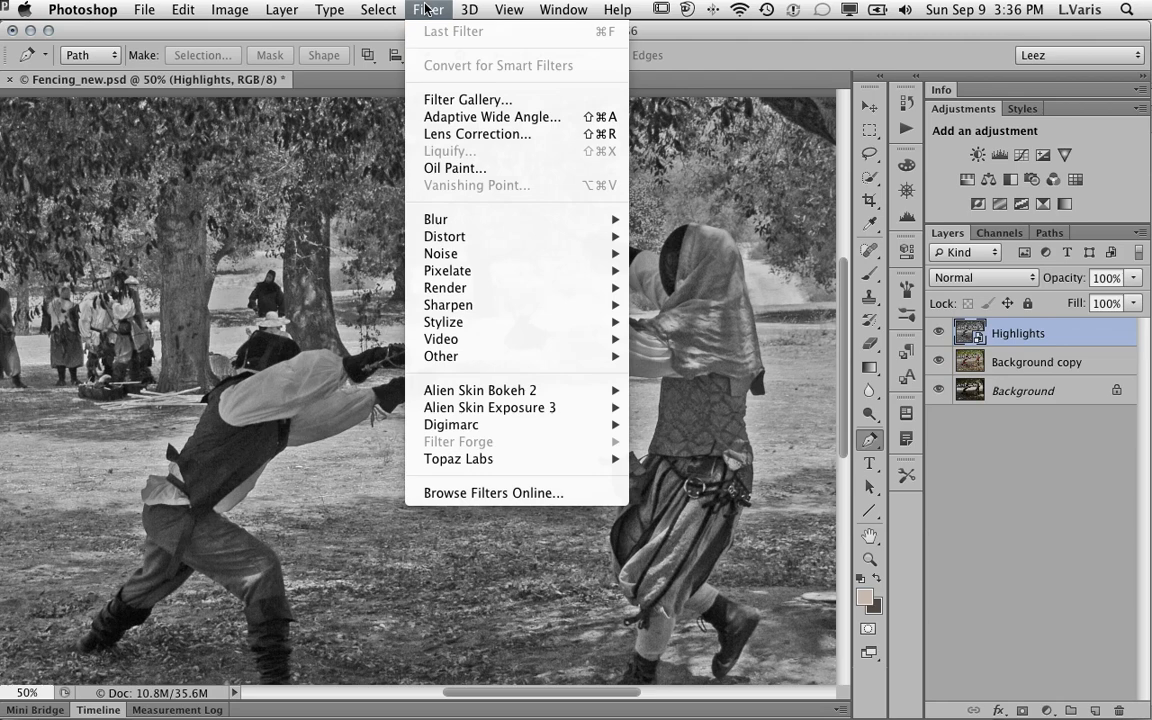
mouse_move(435, 355)
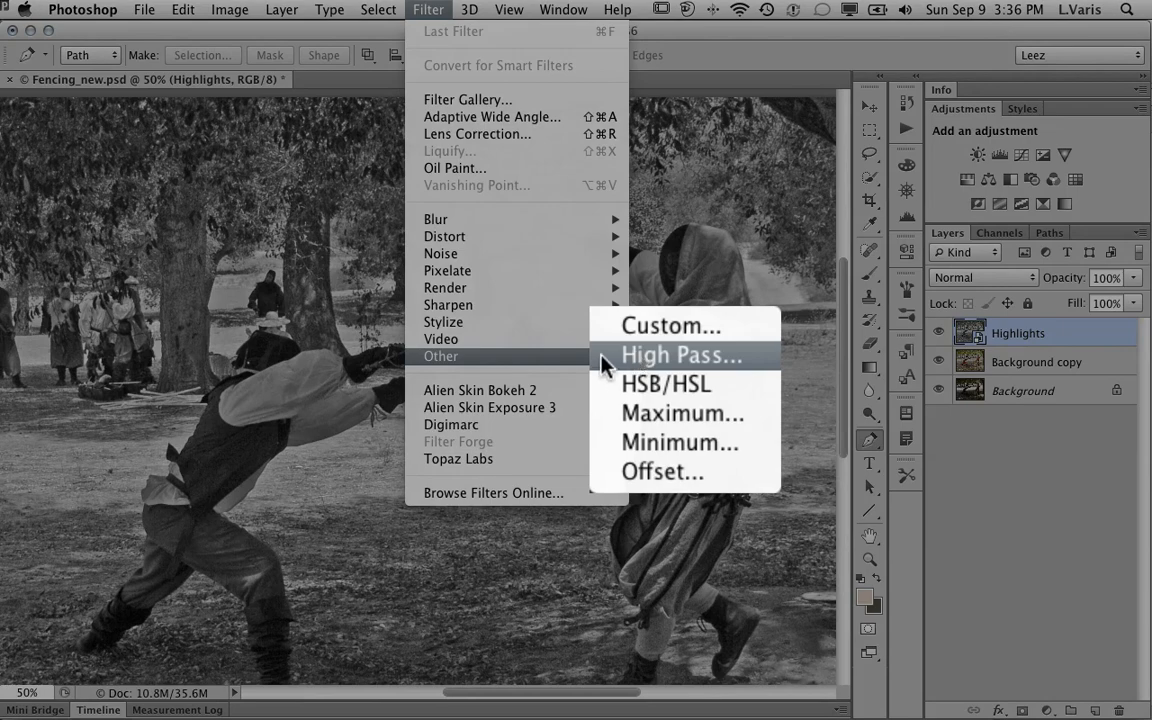
left_click(601, 357)
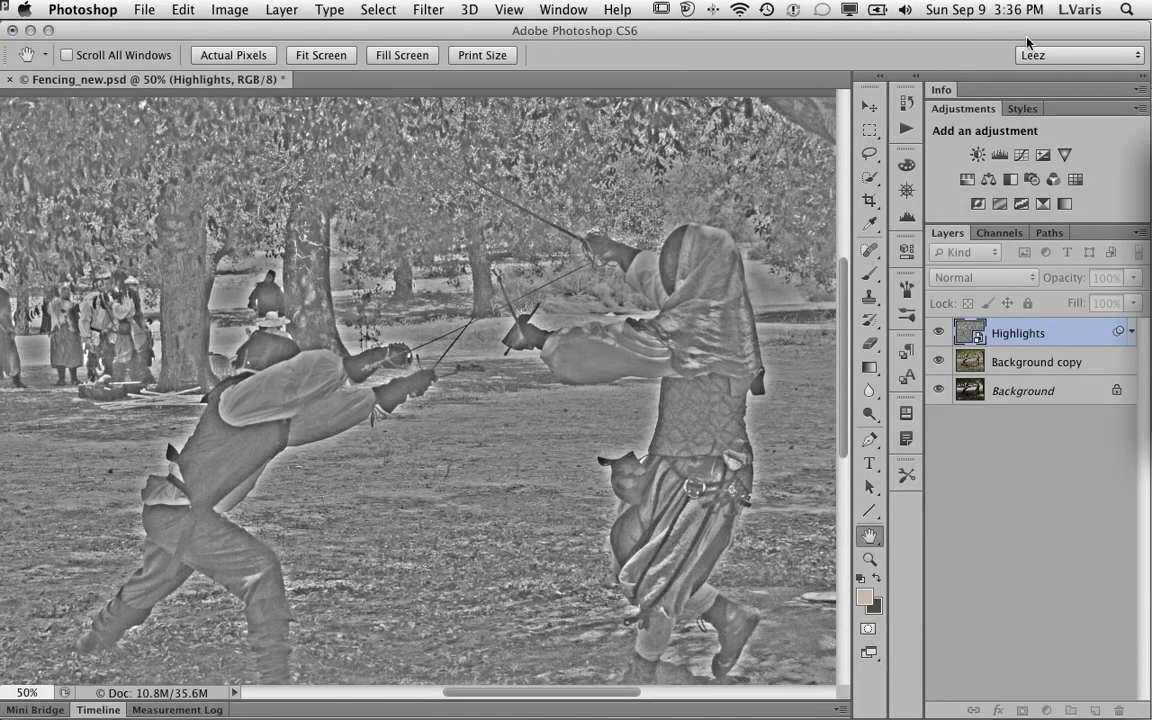
left_click_drag(922, 203, 910, 45)
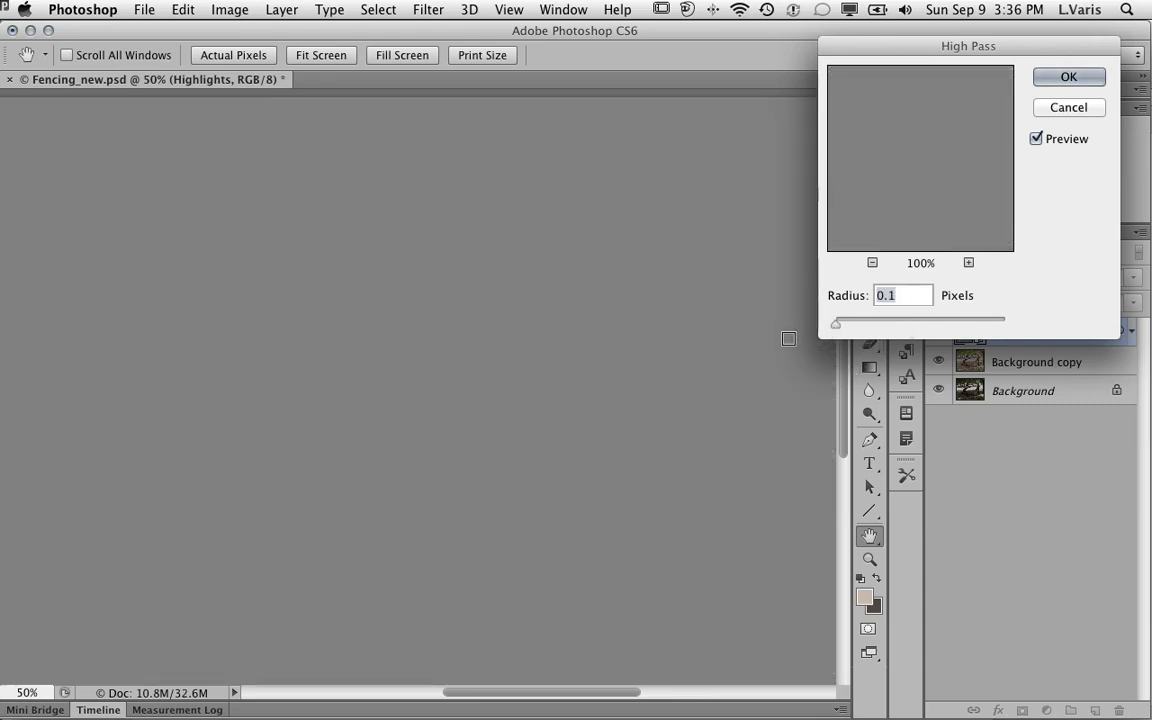
left_click_drag(841, 327, 840, 329)
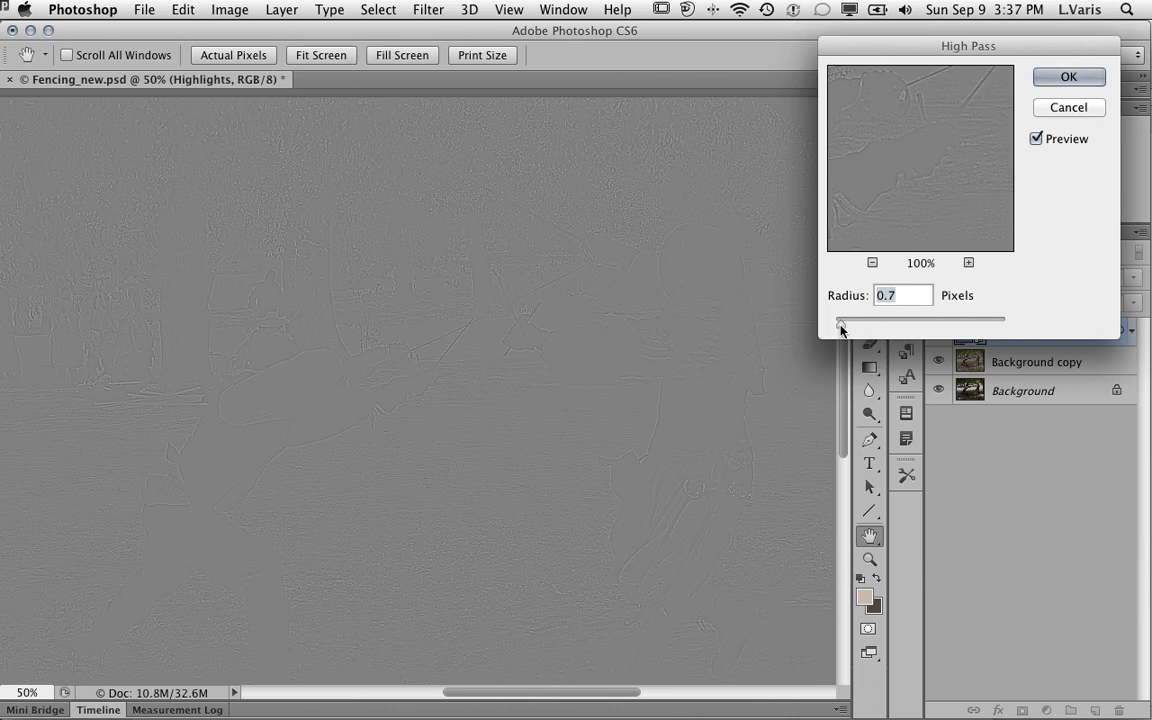
left_click_drag(841, 327, 843, 329)
left_click_drag(843, 322, 906, 327)
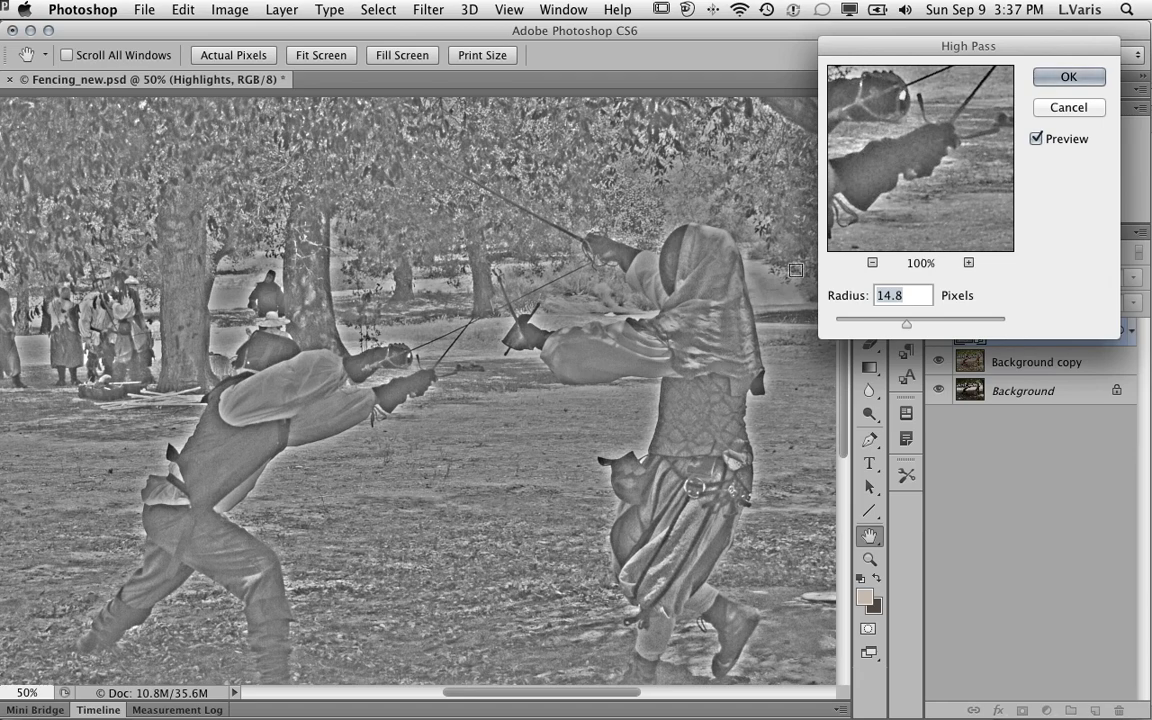
left_click(1068, 77)
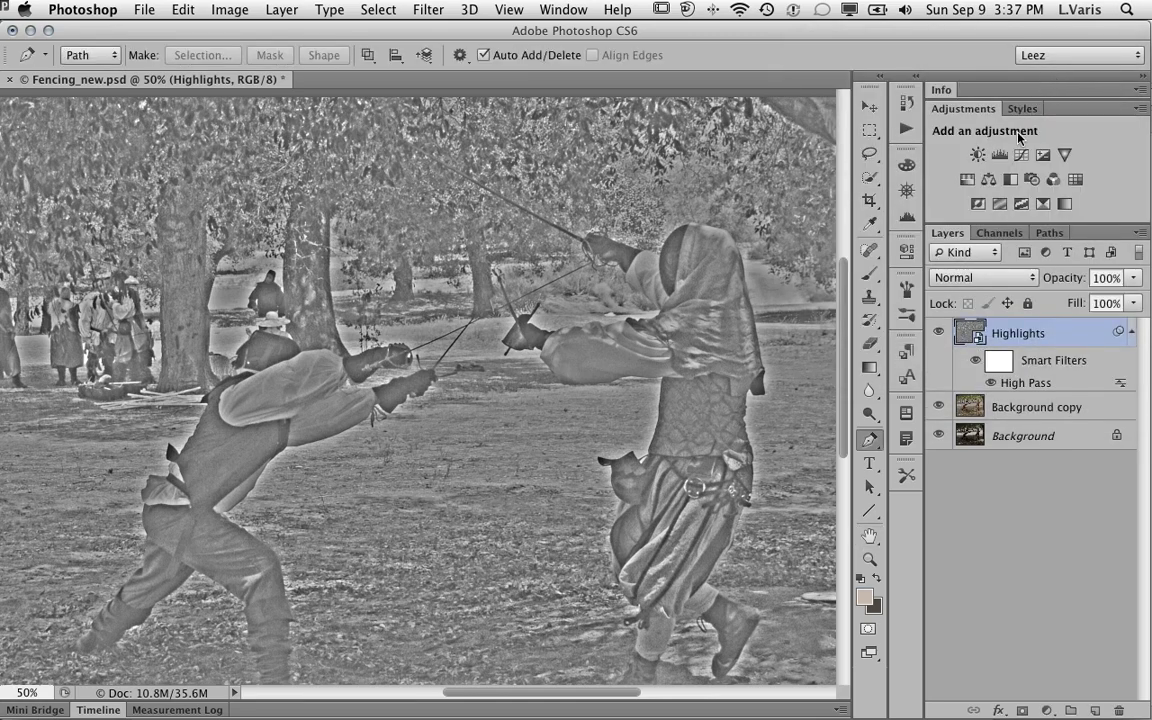
Step: Set the Highlights layer's blend mode to Overlay
left_click(975, 284)
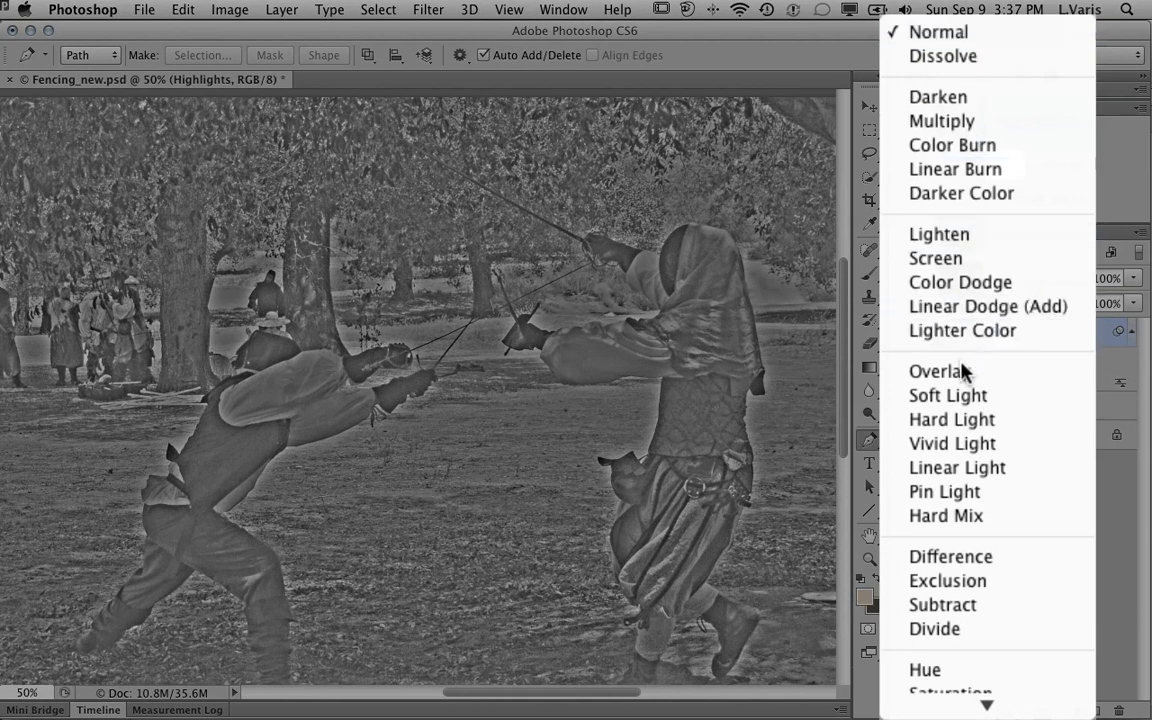
left_click(965, 398)
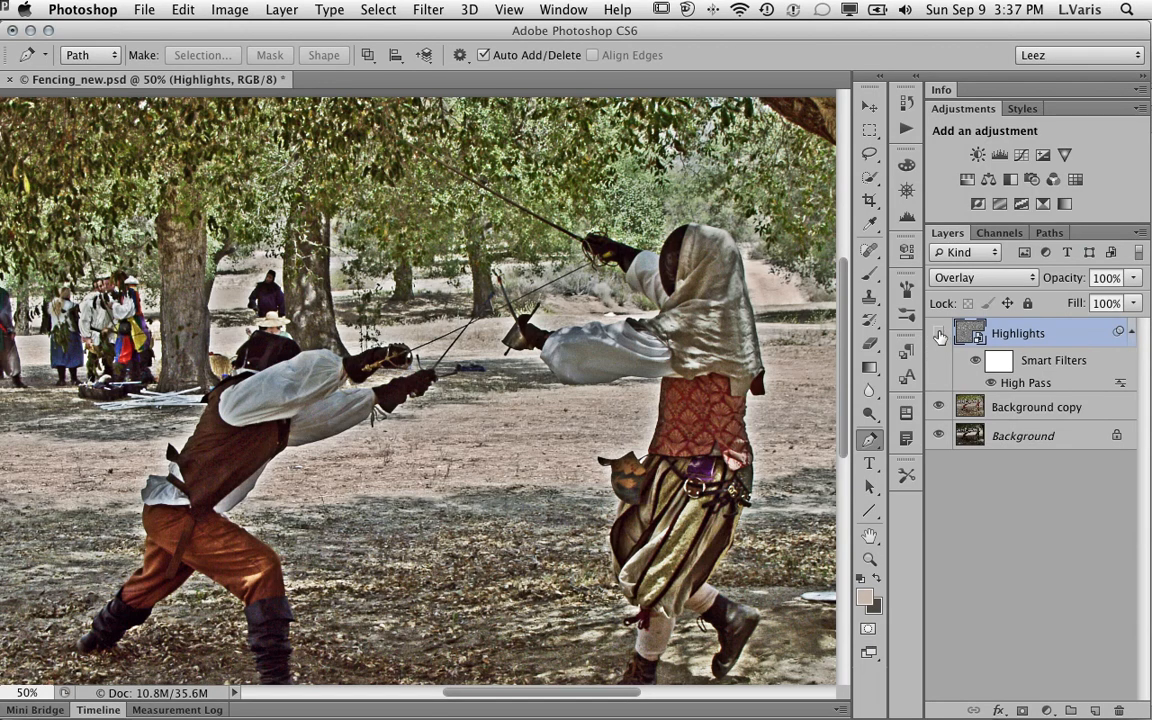
Step: Compare the image with the Highlights layer hidden and shown to examine its effect on contrast and edge detail
left_click(939, 334)
left_click(939, 334)
left_click(939, 334)
left_click(939, 334)
left_click(939, 334)
left_click(939, 334)
left_click(939, 334)
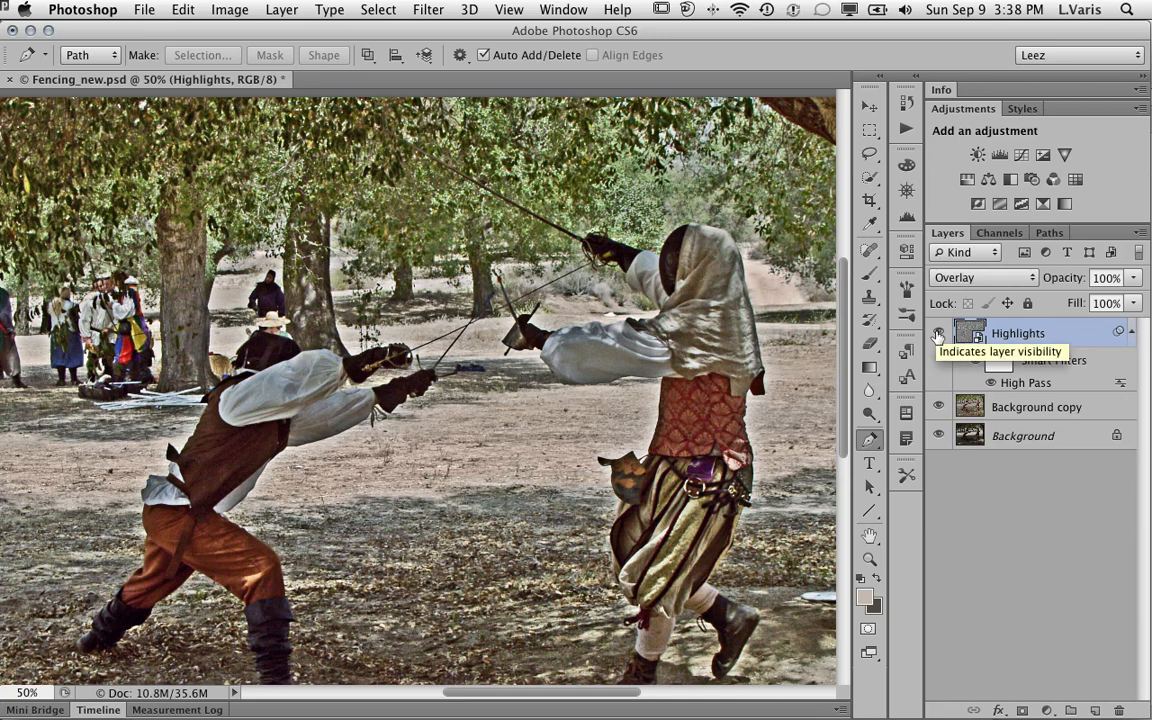
left_click(939, 334)
left_click(939, 334)
left_click(938, 334)
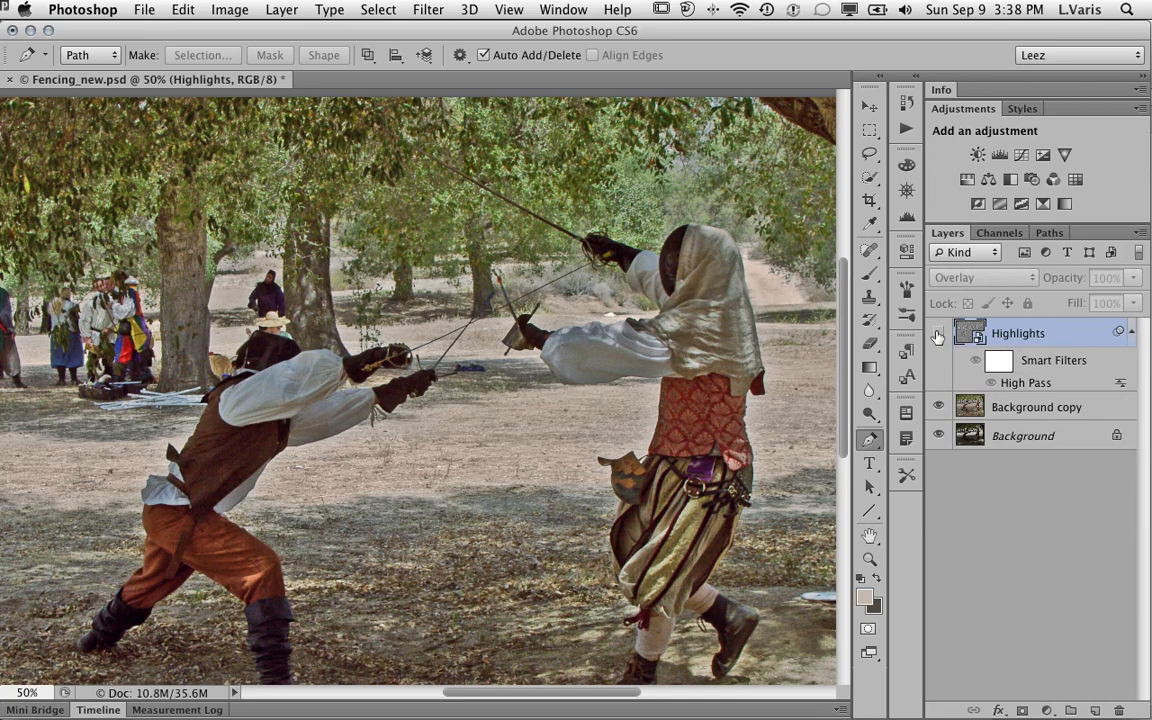
left_click(938, 334)
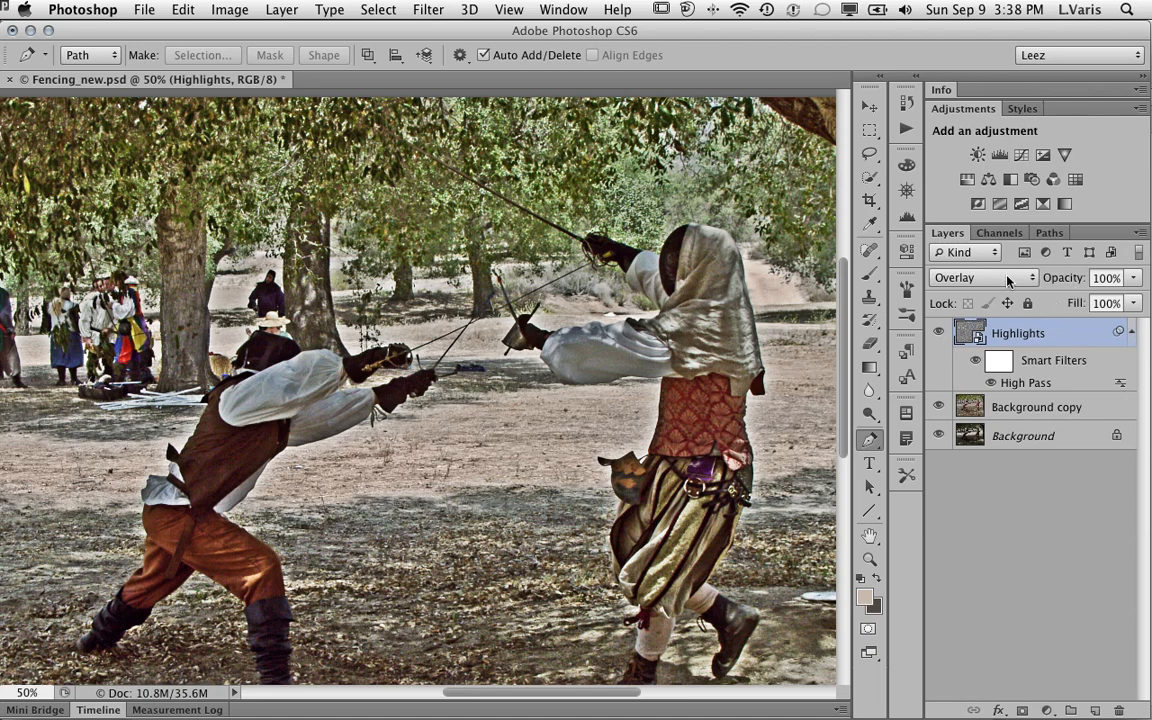
Step: Set the Highlights layer's Blend If Gray black slider for This Layer to 128, compare the preview off and on, and apply it
left_click(1139, 233)
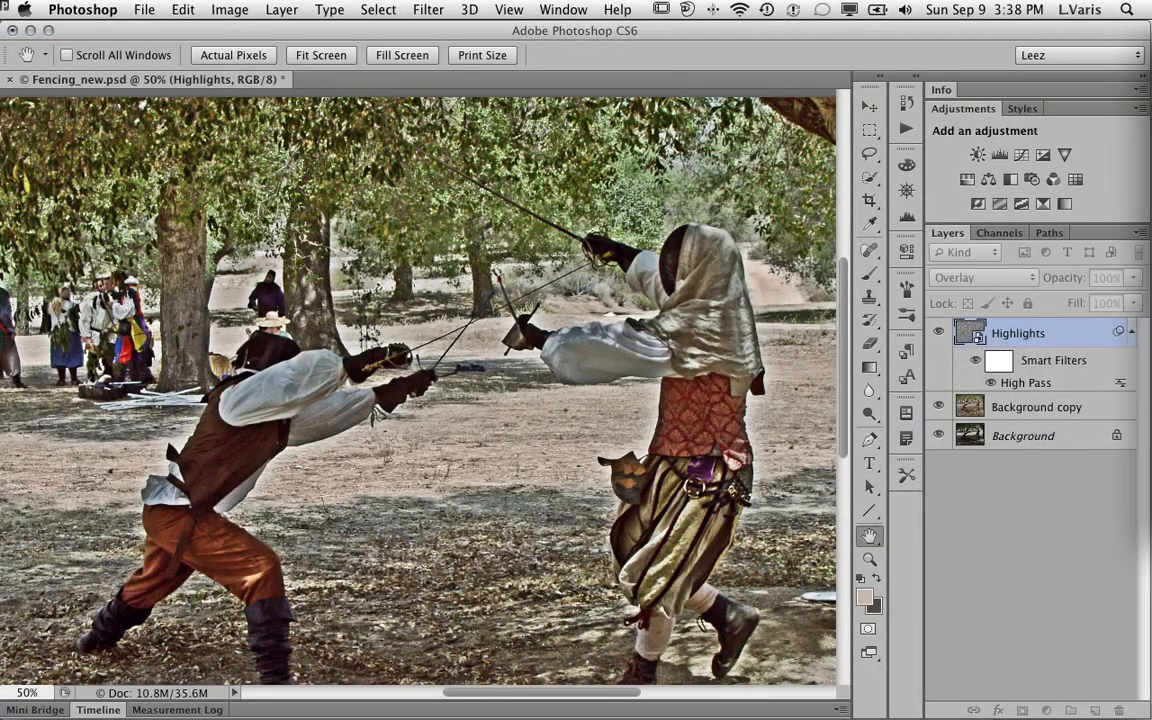
left_click_drag(1151, 55, 646, 19)
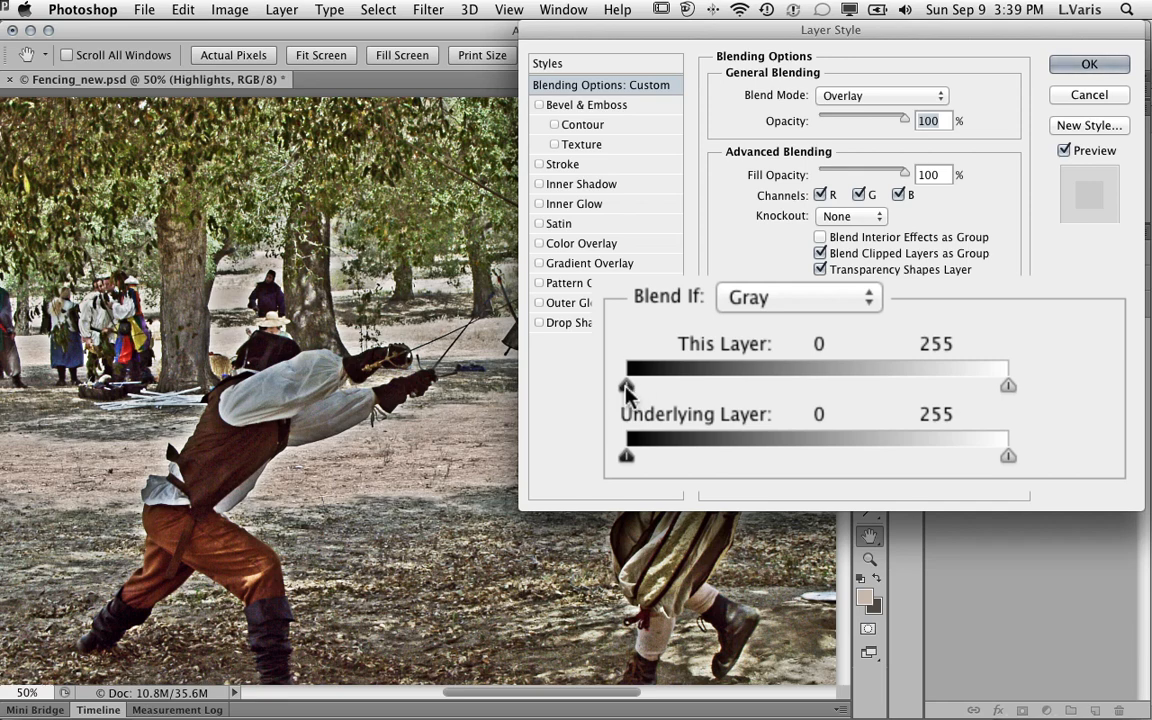
left_click_drag(627, 388, 818, 390)
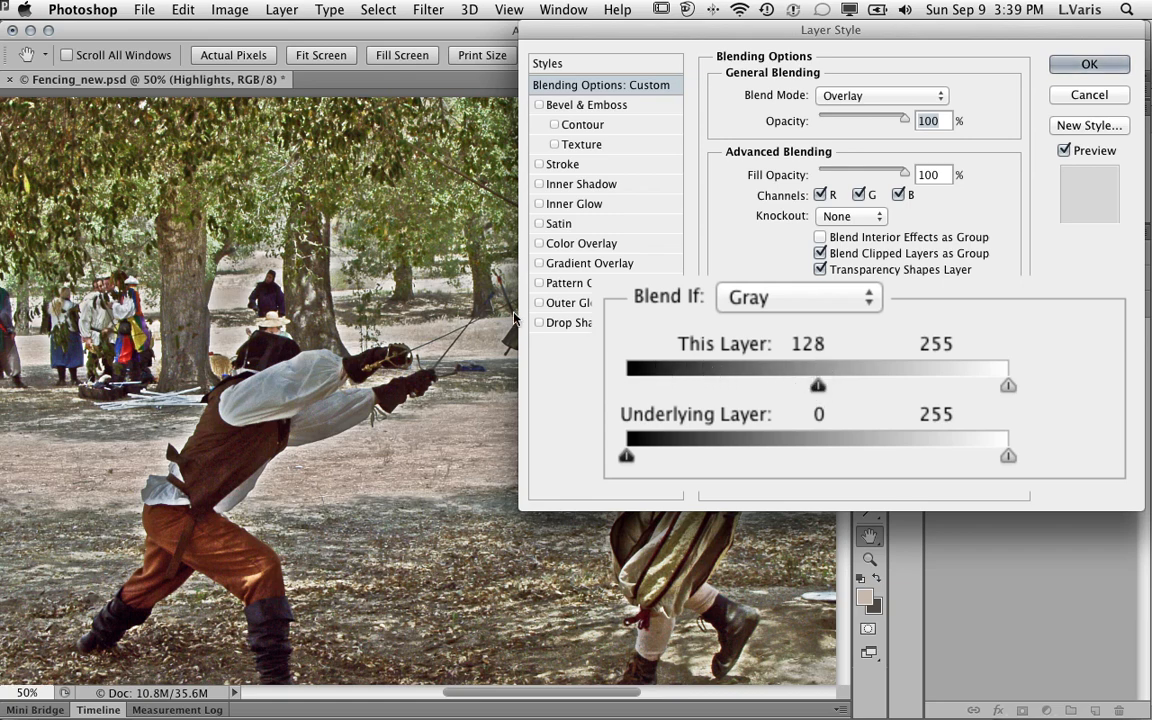
left_click(1064, 151)
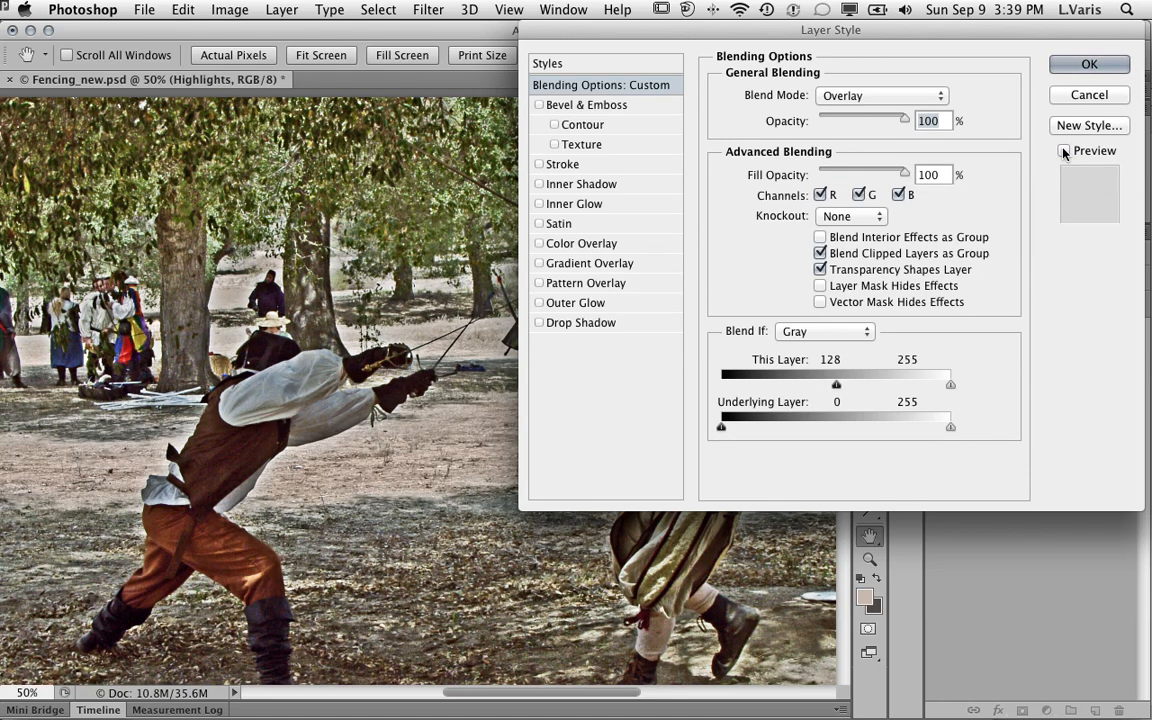
left_click(1064, 151)
left_click(1064, 151)
left_click(1064, 151)
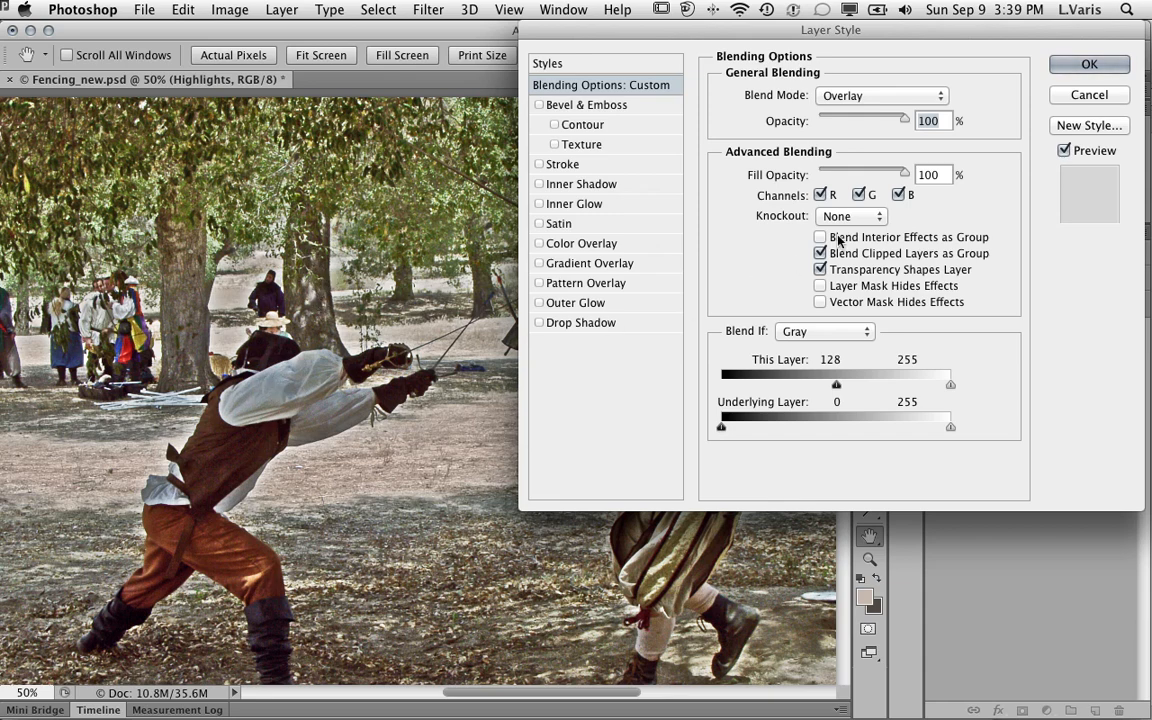
left_click(1065, 151)
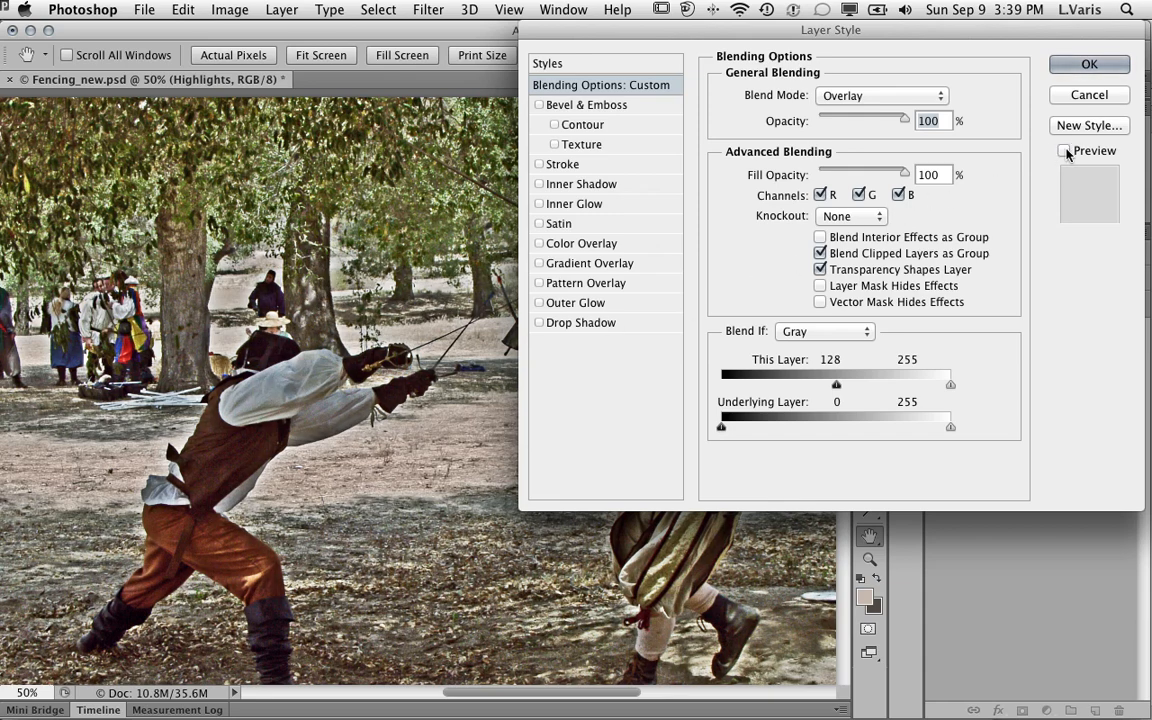
left_click(1065, 151)
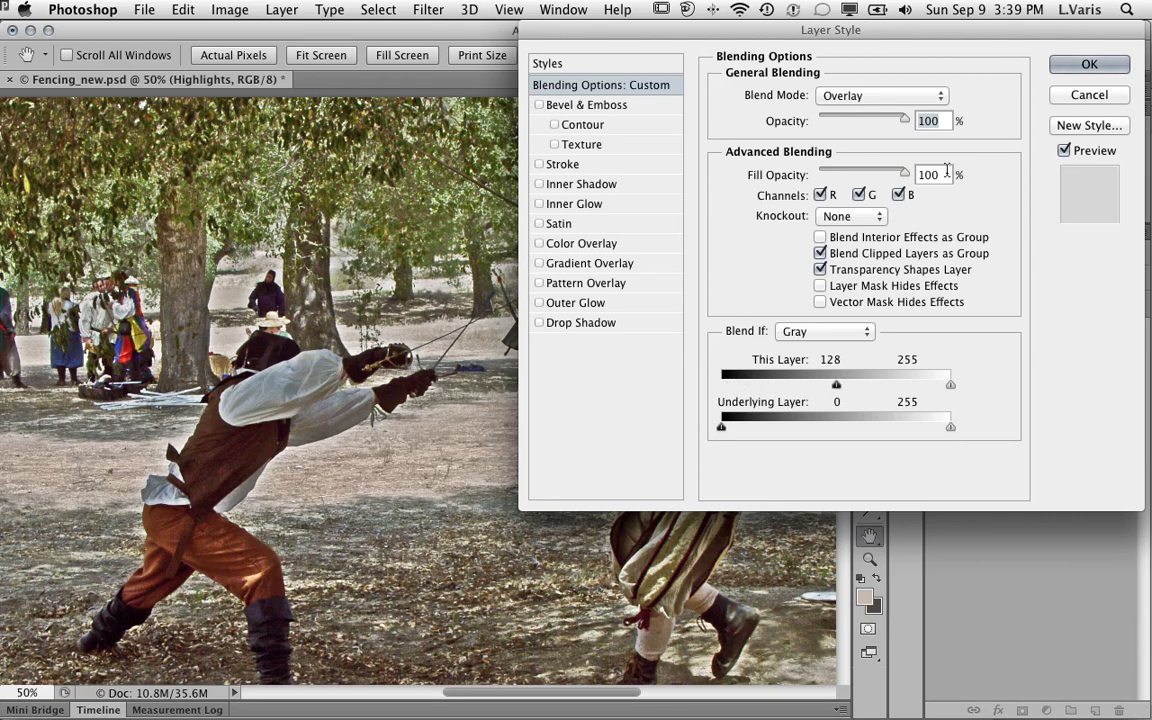
left_click(1089, 64)
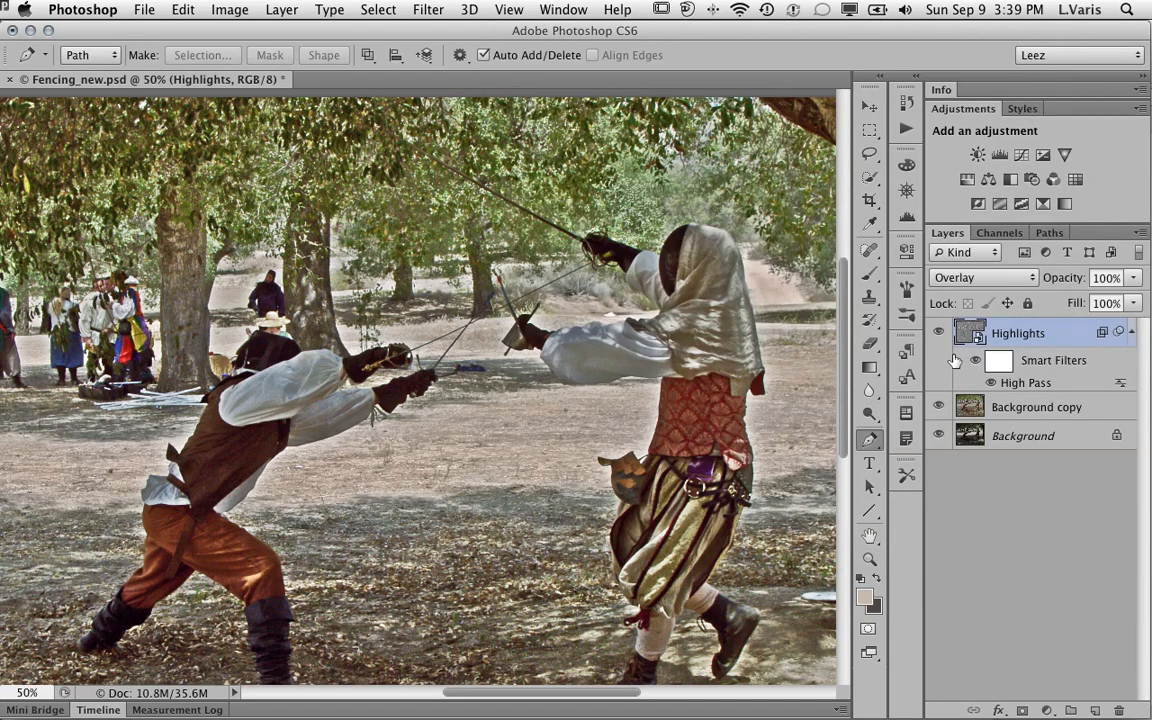
Step: Check the highlight-only contrast effect by comparing the photo with and without the Highlights layer
left_click(939, 335)
left_click(939, 335)
left_click(939, 335)
left_click(939, 335)
left_click(939, 335)
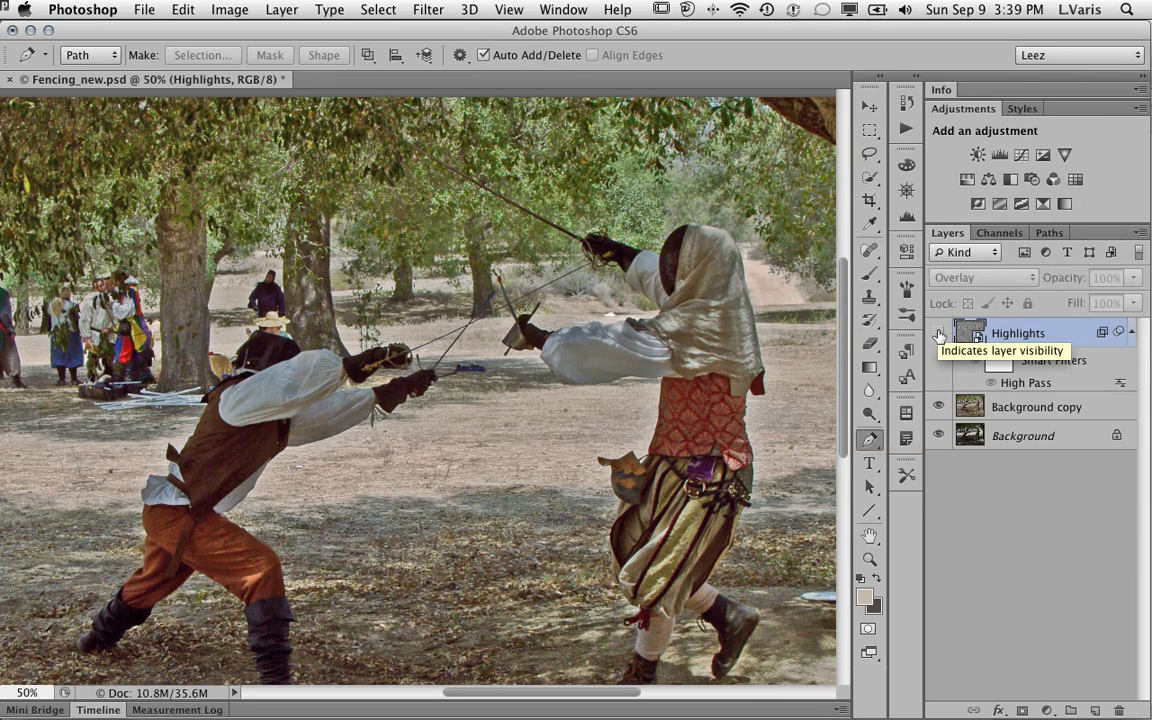
left_click(939, 335)
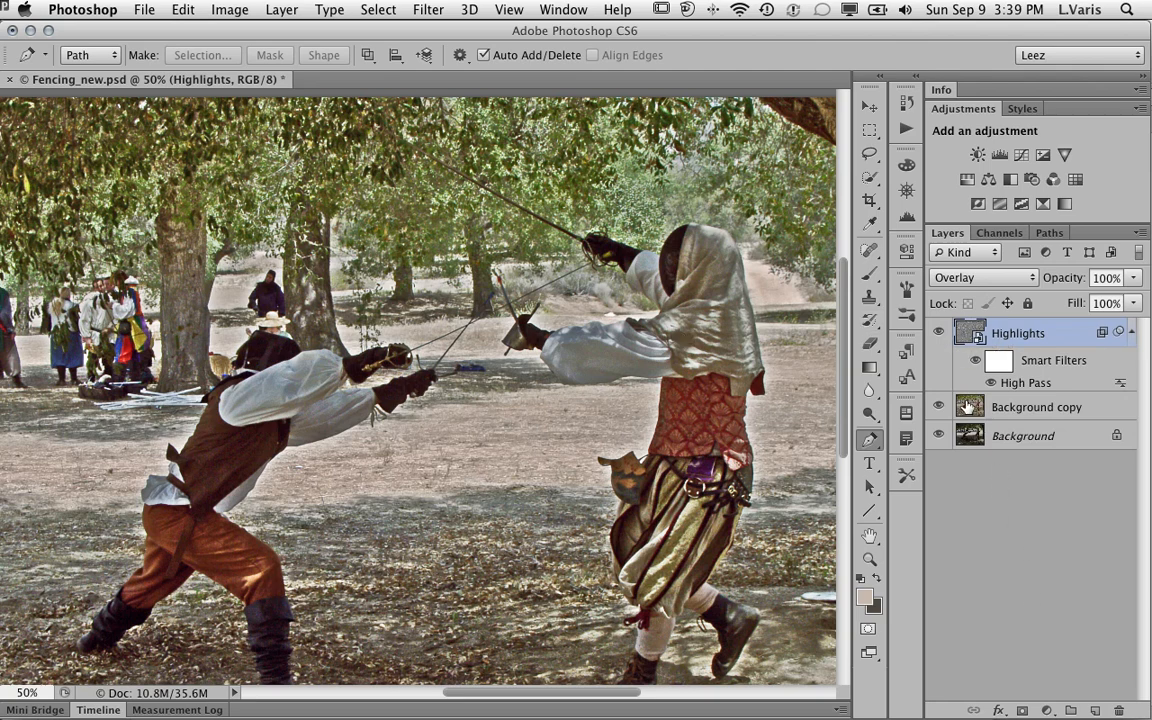
Step: Load the saved mask of the two fencers as a selection and turn it into a layer mask on the Highlights layer
left_click(1001, 234)
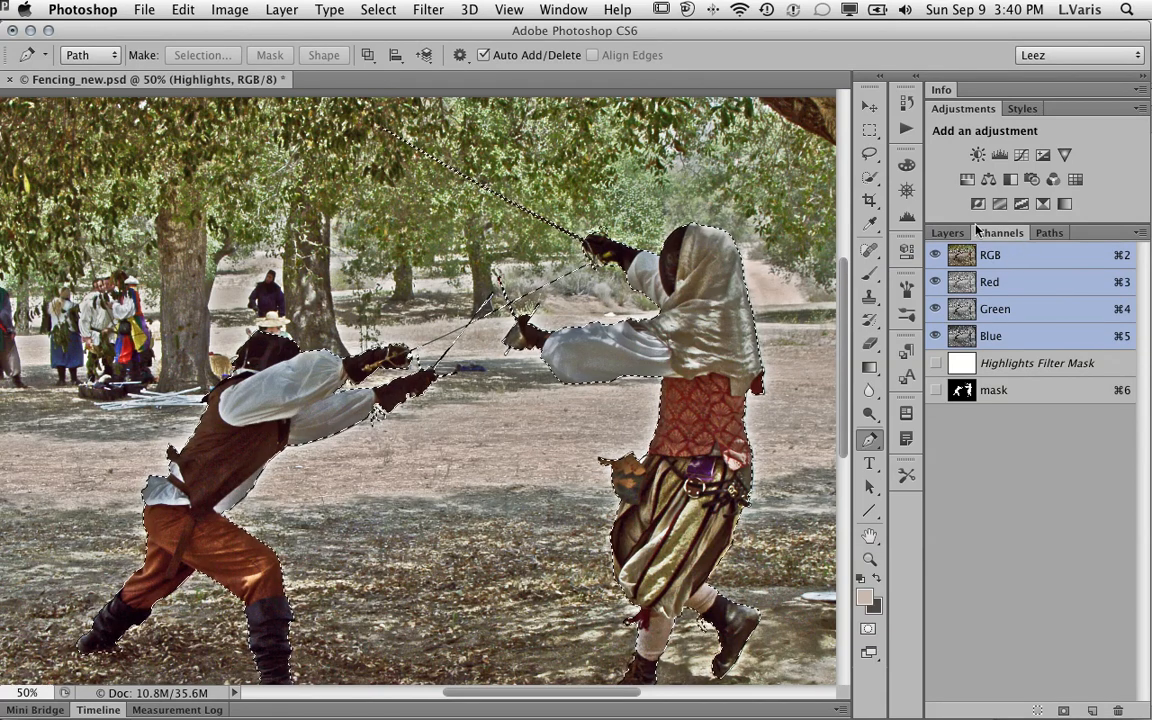
left_click(944, 233)
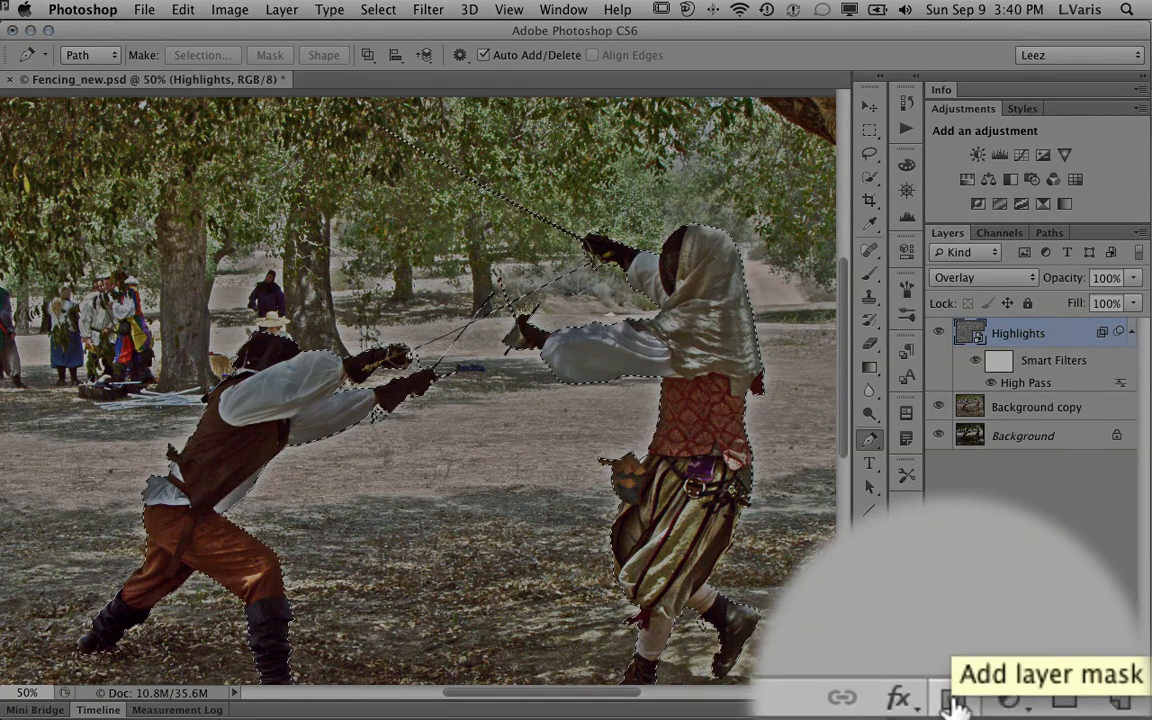
left_click(955, 705)
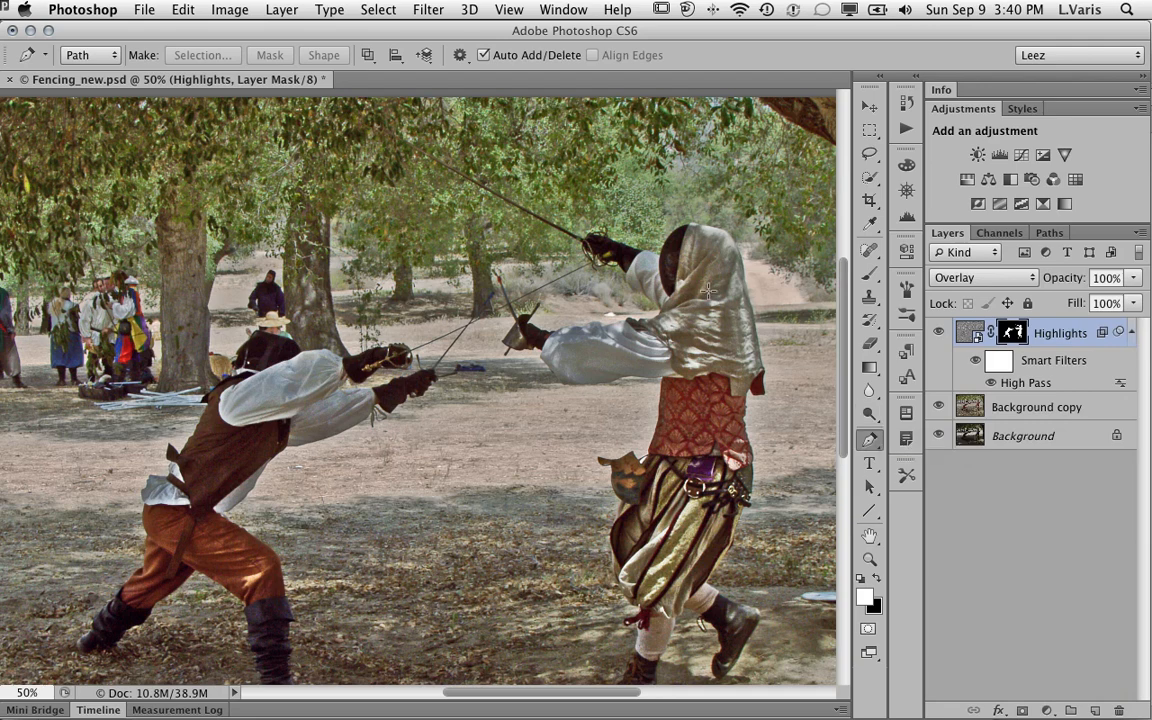
Step: Compare the photo with the masked Highlights layer hidden and shown to examine its effect on the fencers
left_click(939, 335)
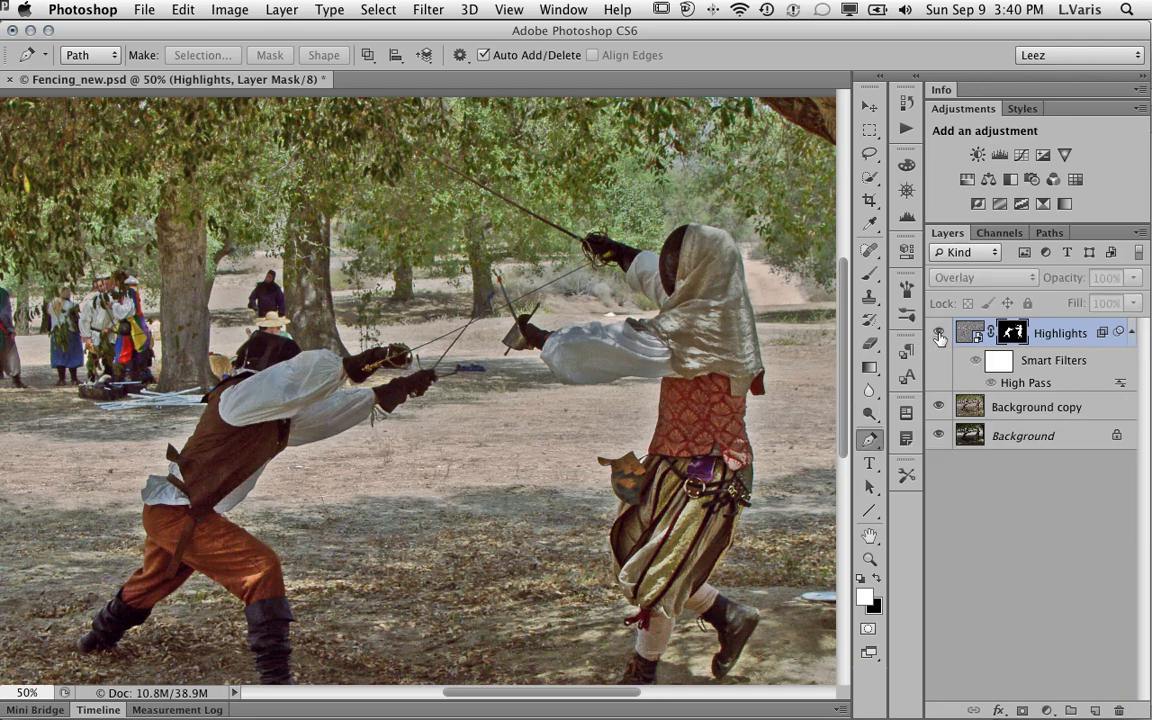
left_click(939, 335)
left_click(939, 335)
left_click(939, 335)
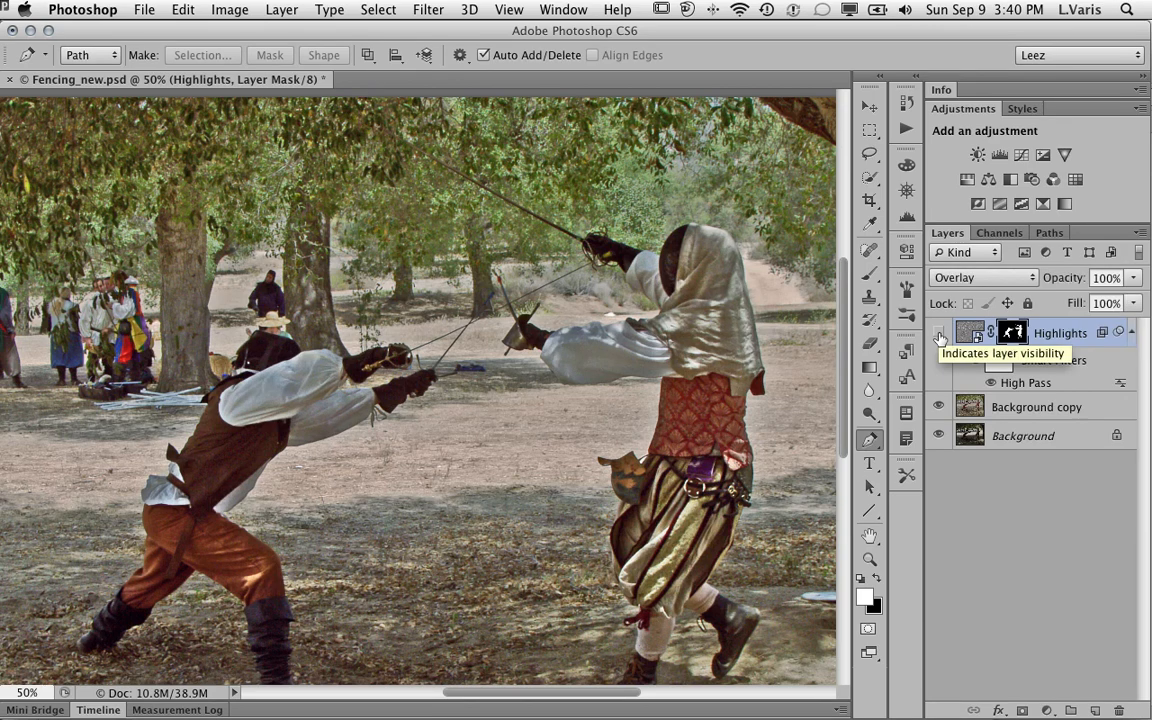
left_click(939, 335)
left_click(939, 335)
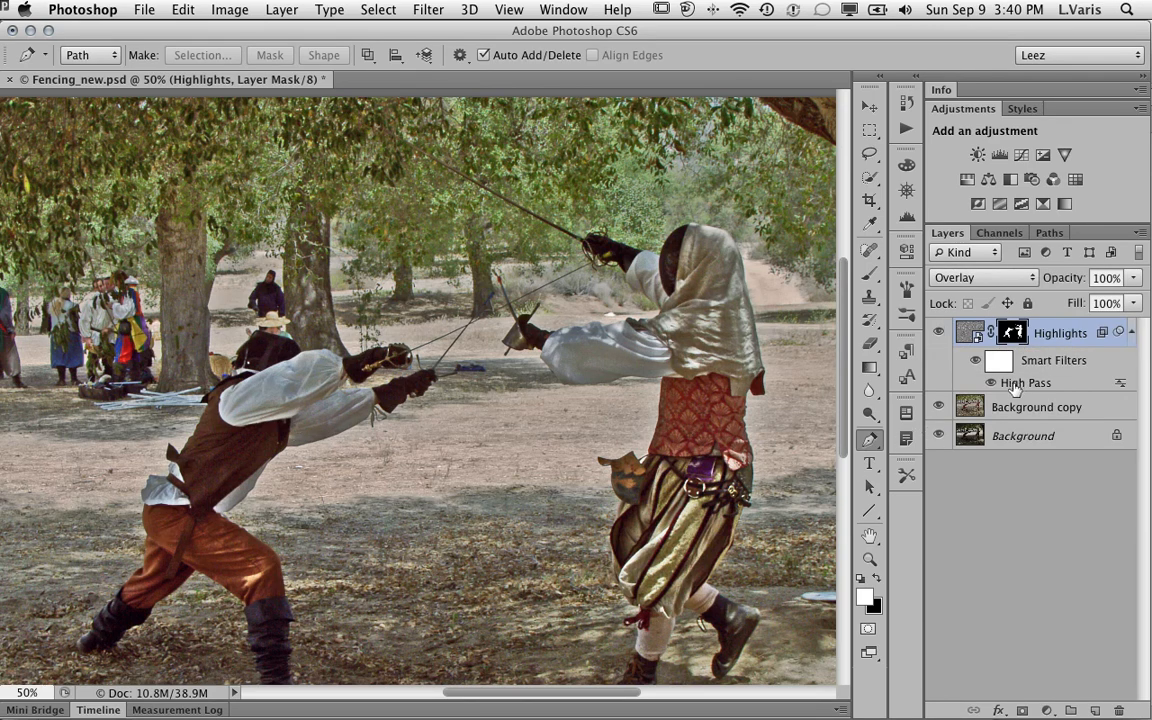
Step: Reopen the High Pass smart filter on the Highlights layer and raise its radius to about 23.3 pixels
double_click(1014, 384)
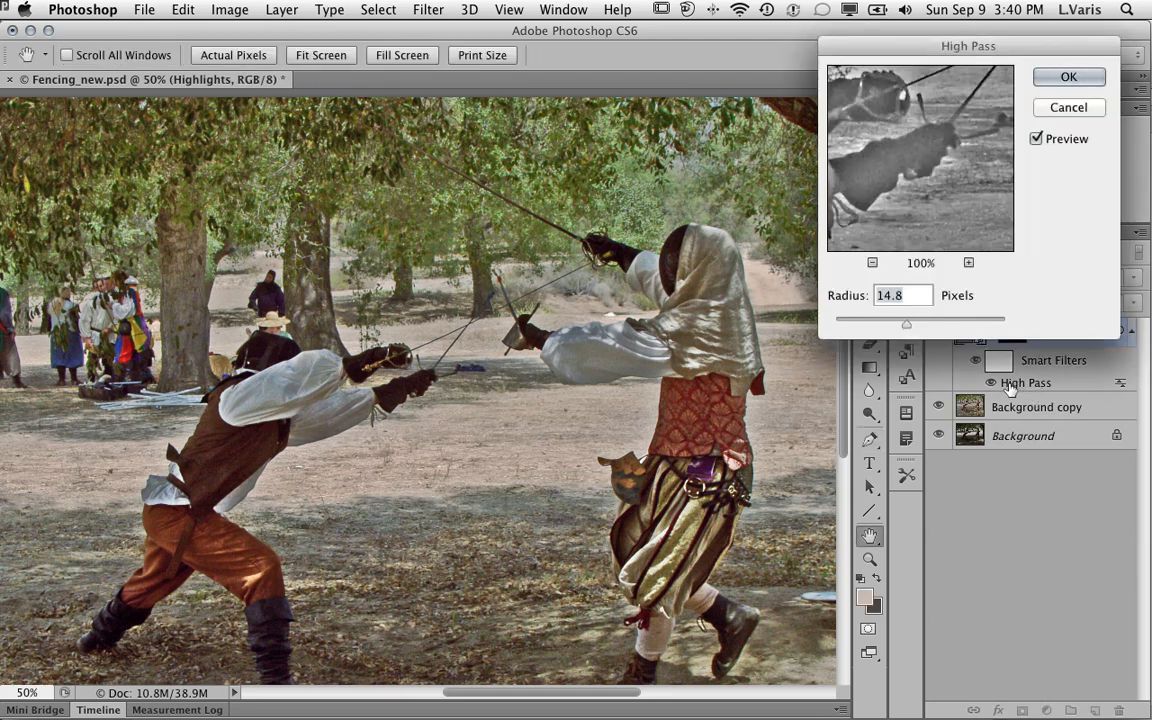
left_click_drag(1036, 47, 848, 31)
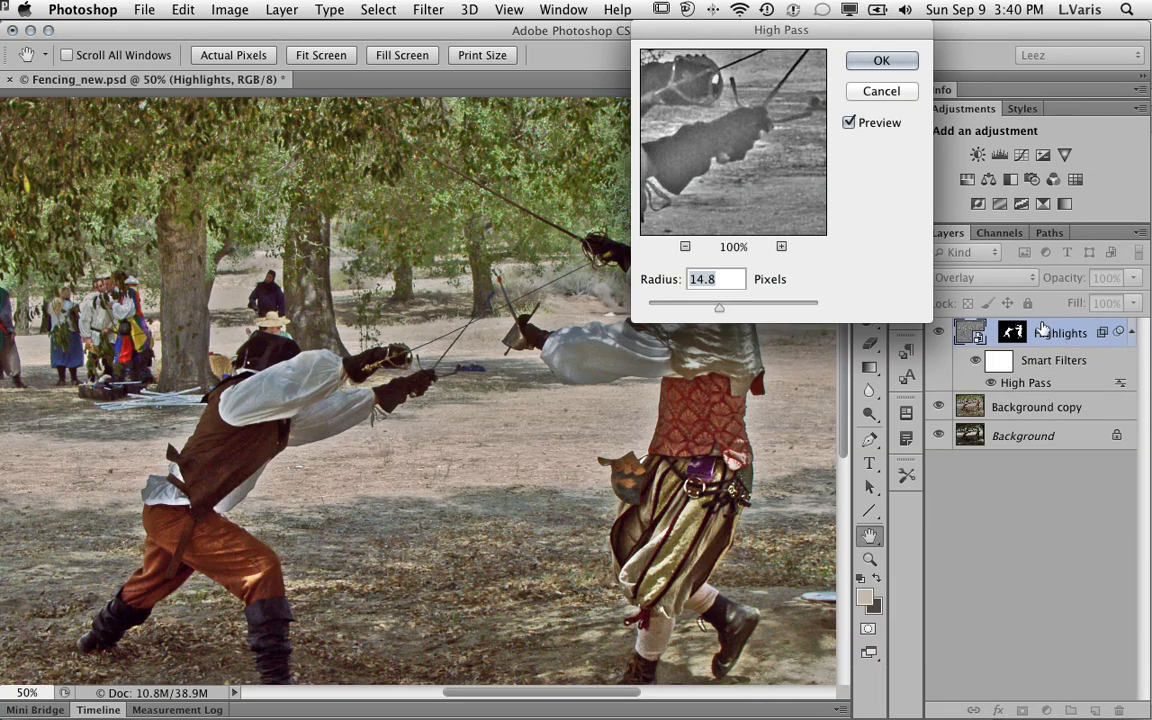
left_click_drag(749, 29, 977, 31)
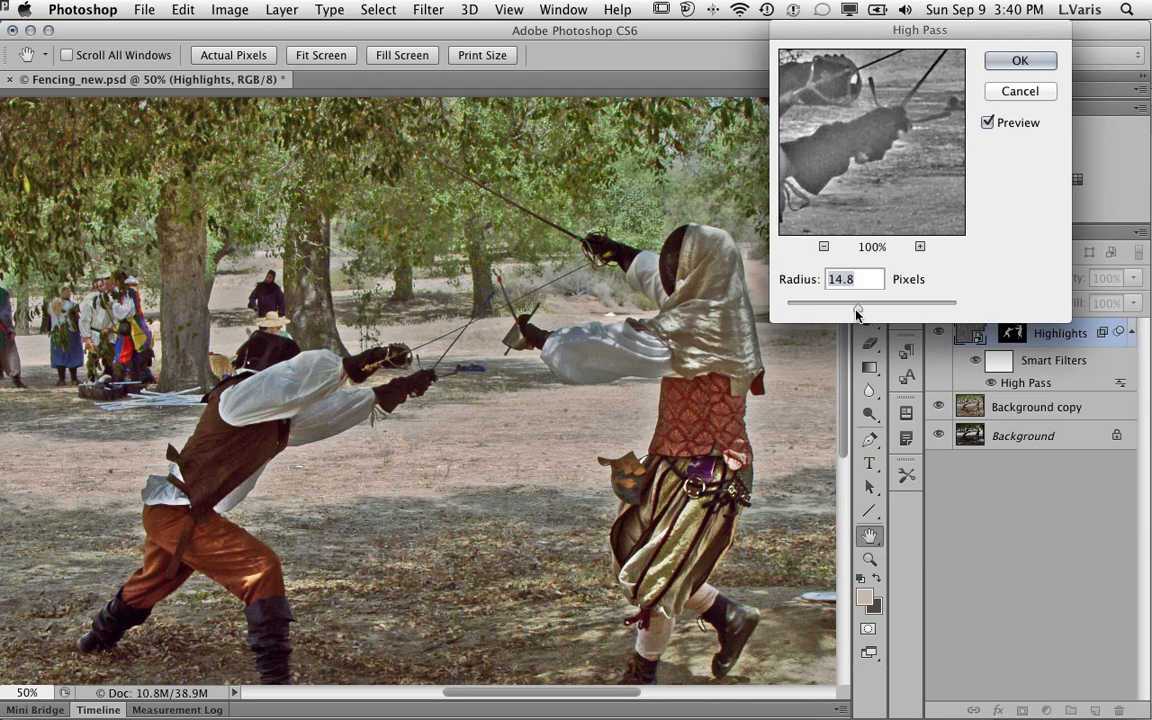
mouse_move(856, 314)
left_mouse_down()
mouse_move(838, 314)
mouse_move(864, 314)
left_mouse_up()
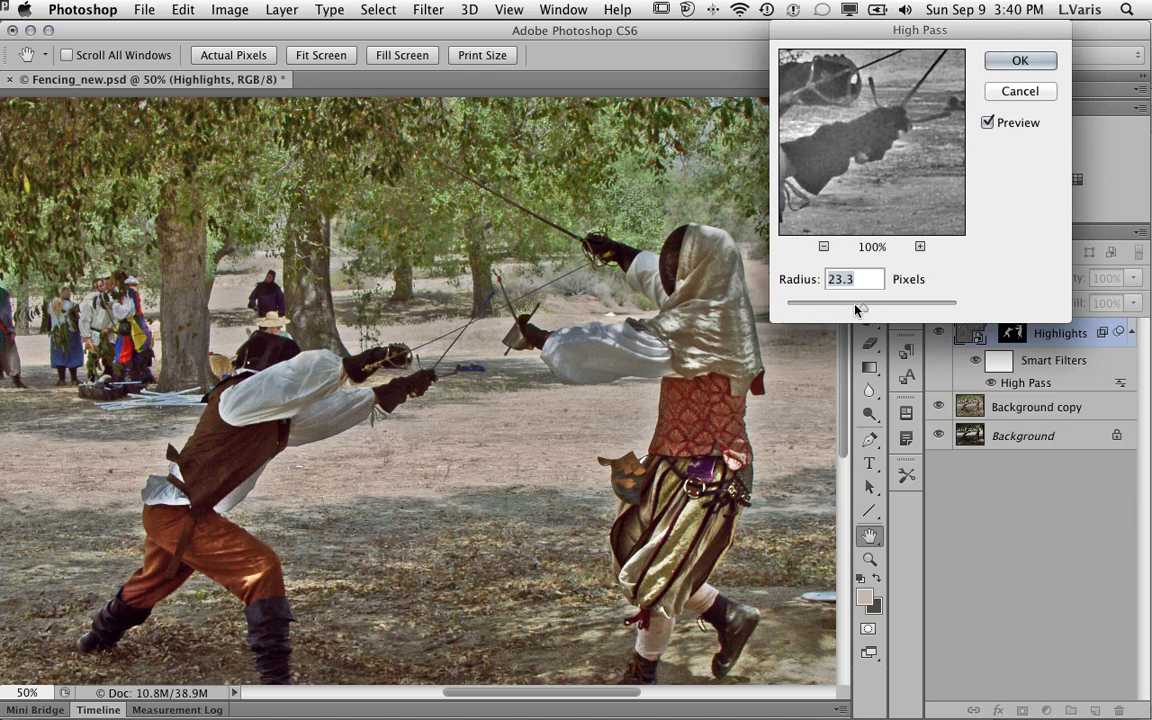
left_click_drag(859, 306, 864, 306)
left_click(993, 66)
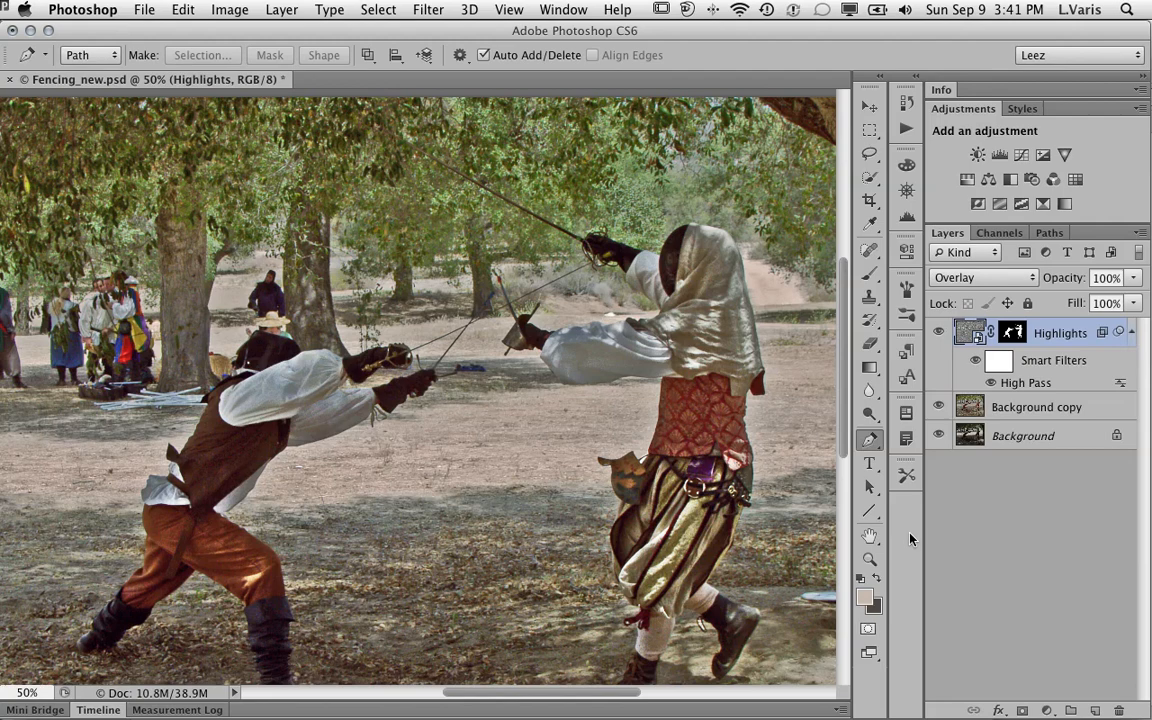
Step: Check the stronger High Pass effect by toggling the Highlights layer's visibility, leaving the layer shown
left_click(938, 333)
left_click(937, 334)
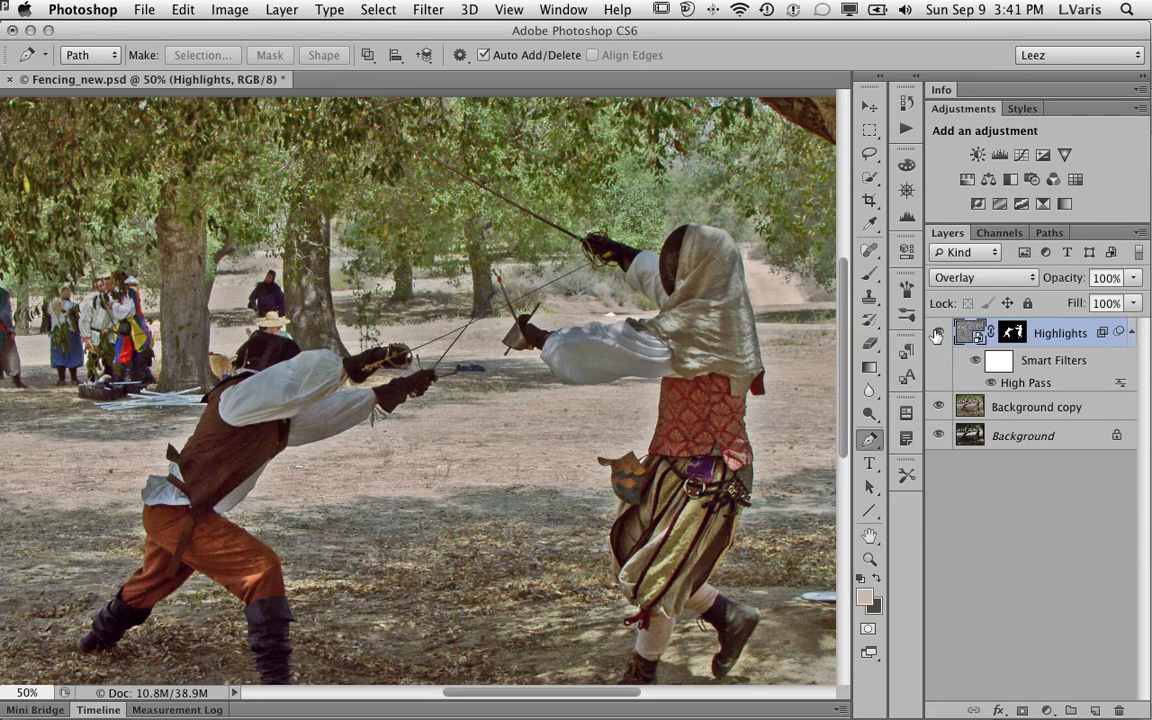
left_click(936, 334)
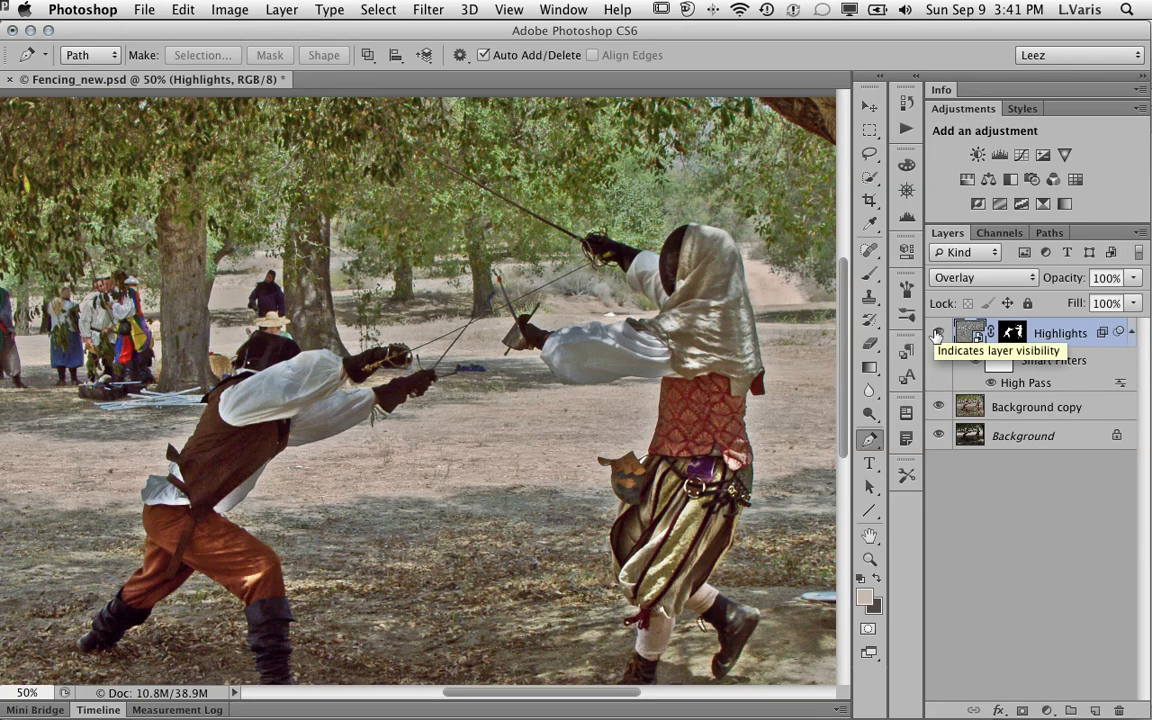
left_click(936, 334)
left_click(936, 334)
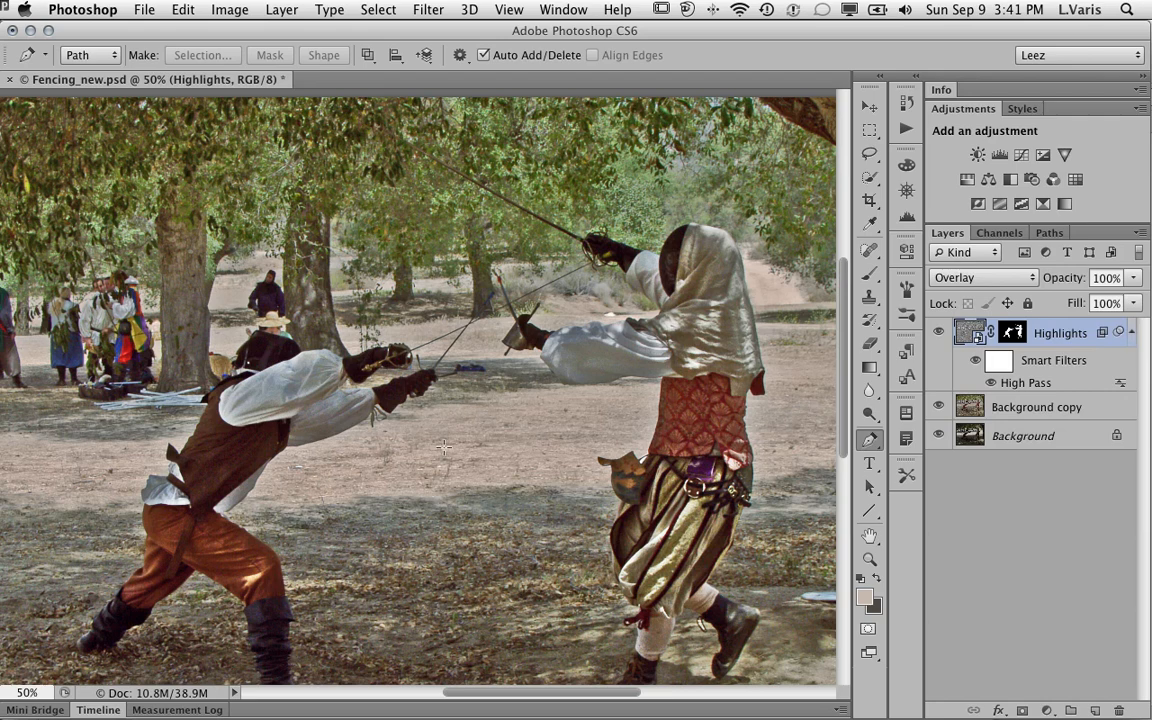
Step: Merge a copy of all visible layers into a new layer at the top, keeping the original layers
key("super+minus")
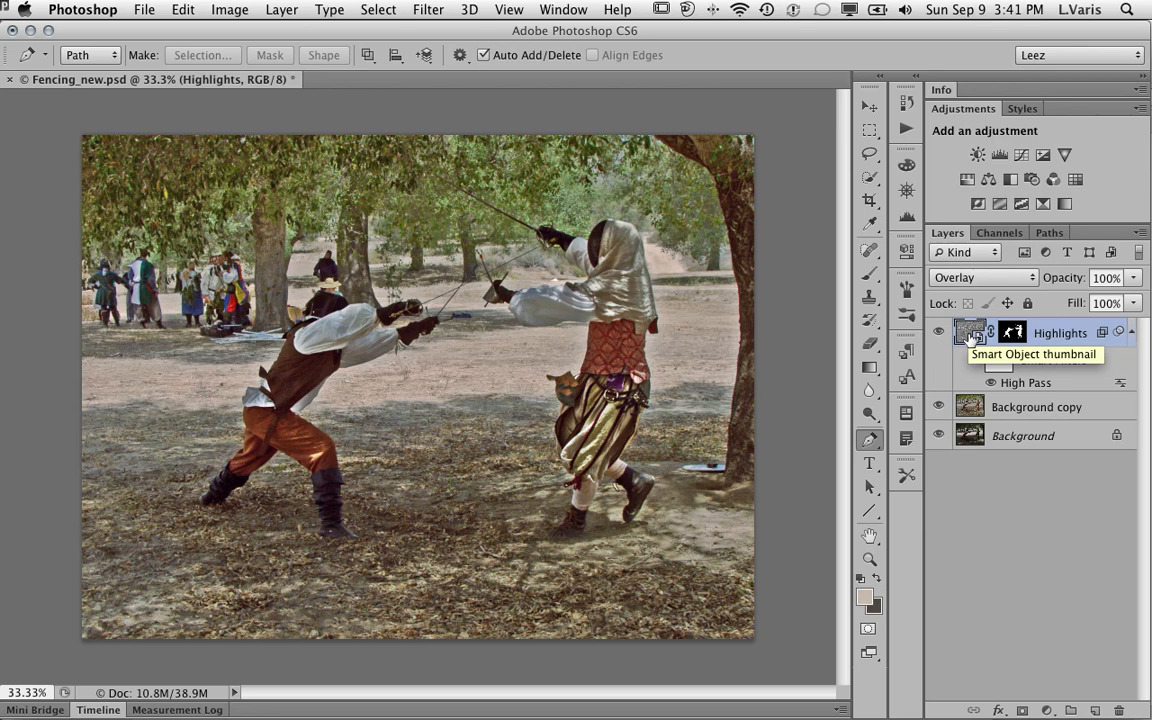
left_click(1137, 234)
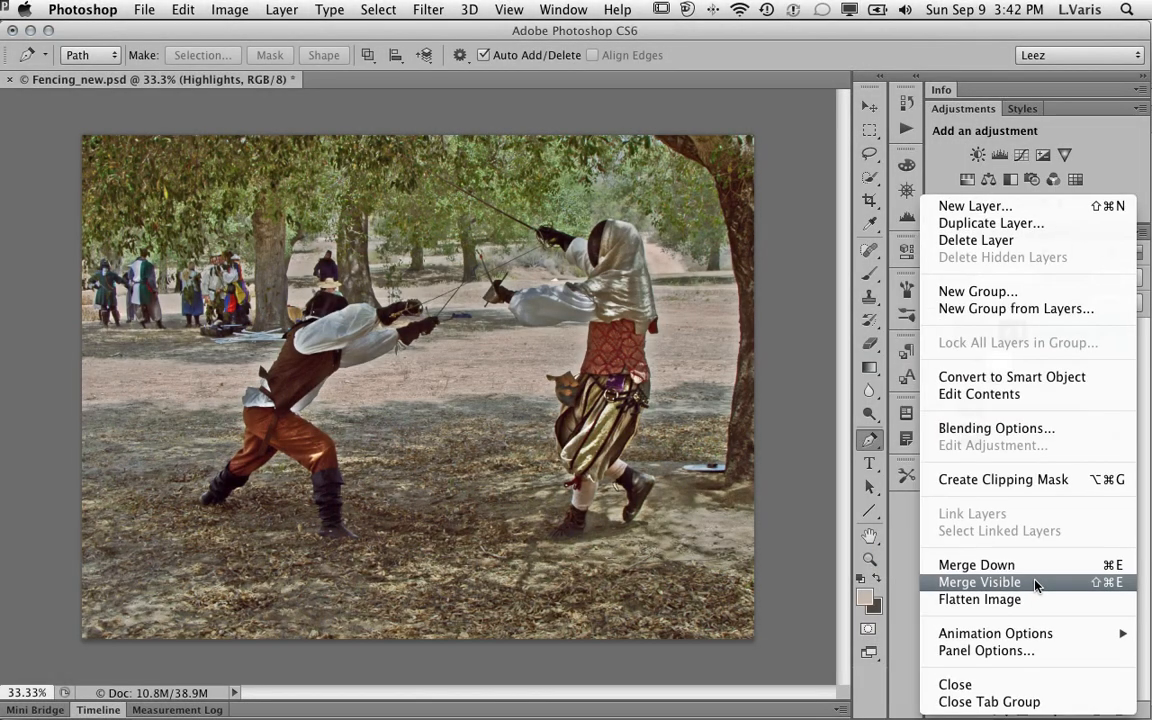
left_click(990, 572, "alt")
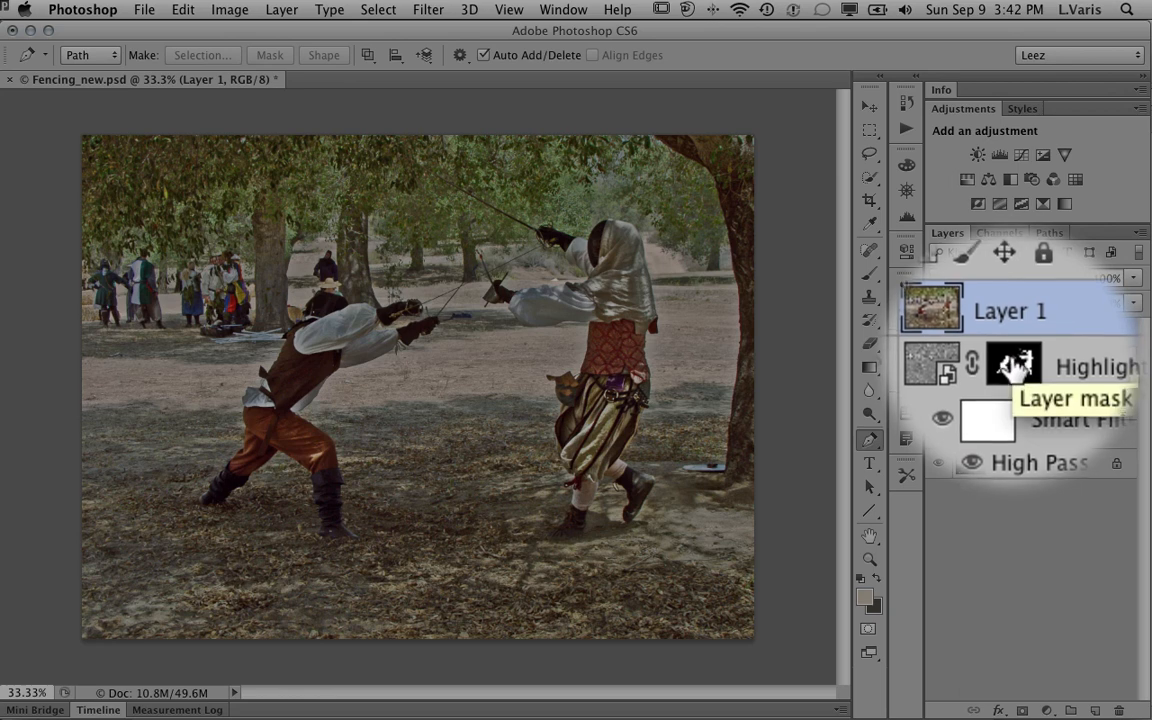
Step: Copy the Highlights layer's mask onto the merged layer and view that layer alone to check the fencers' cutout
left_click_drag(1012, 342, 1005, 340)
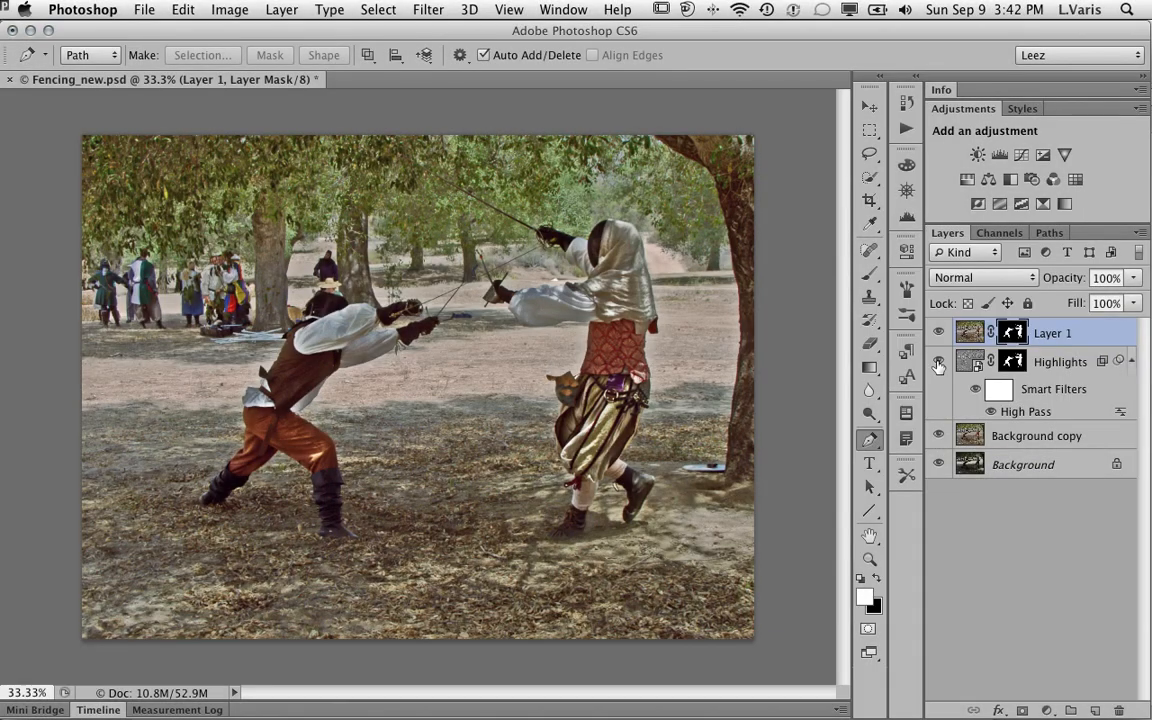
left_click(938, 333, "alt")
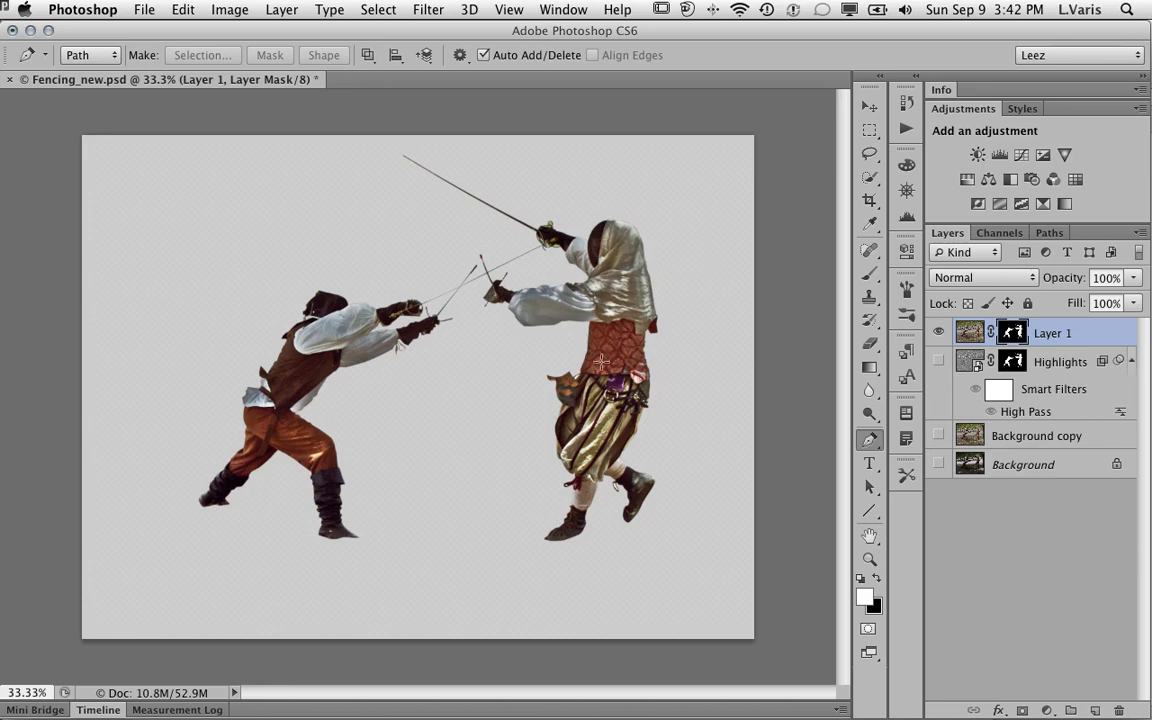
left_click(938, 333, "alt")
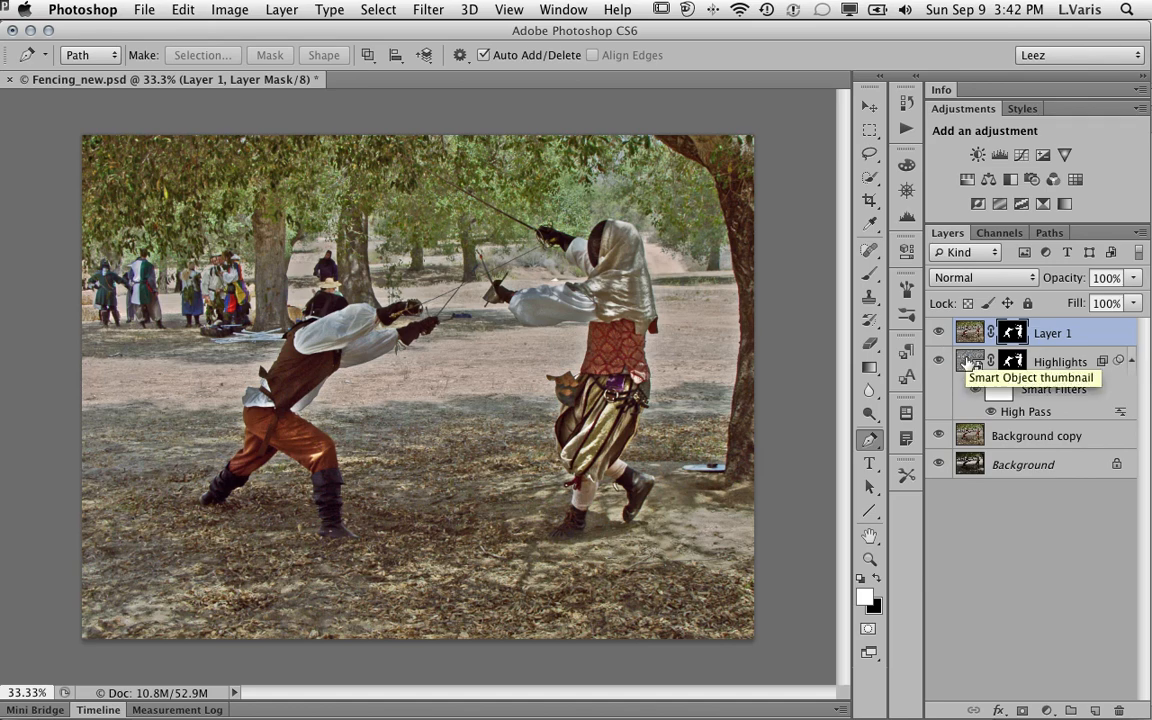
Step: Create an empty layer directly above the Highlights layer and name it "dust"
left_click(970, 363)
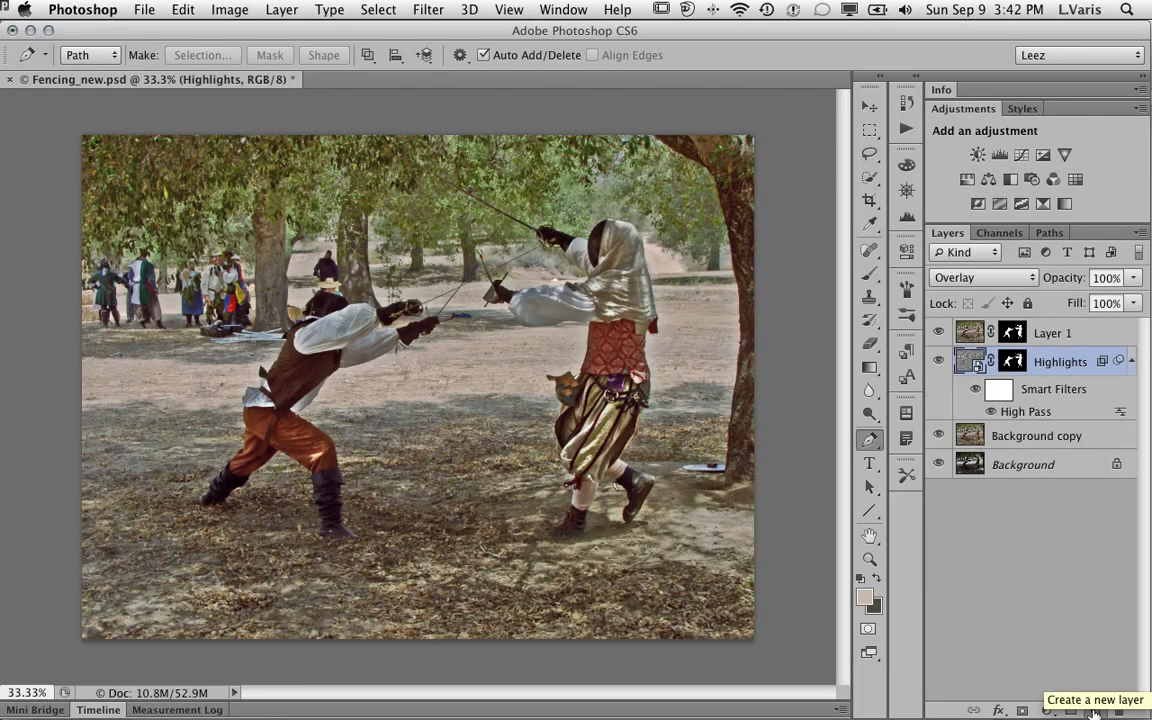
left_click(1094, 711)
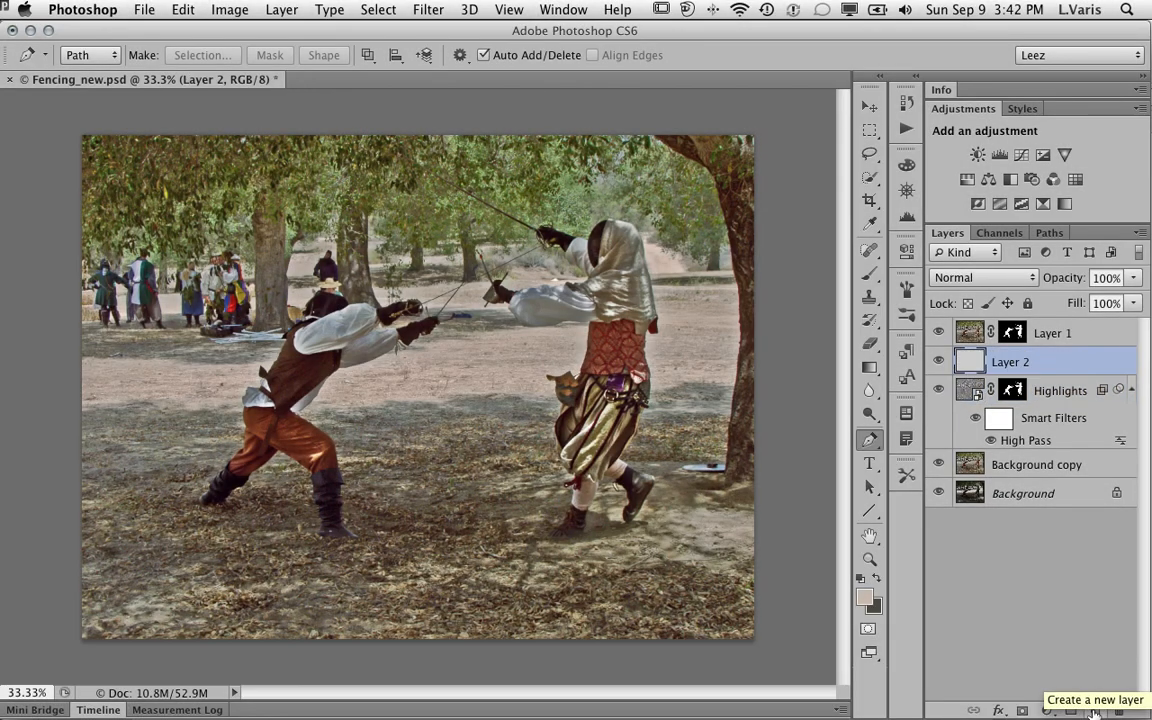
double_click(1066, 365)
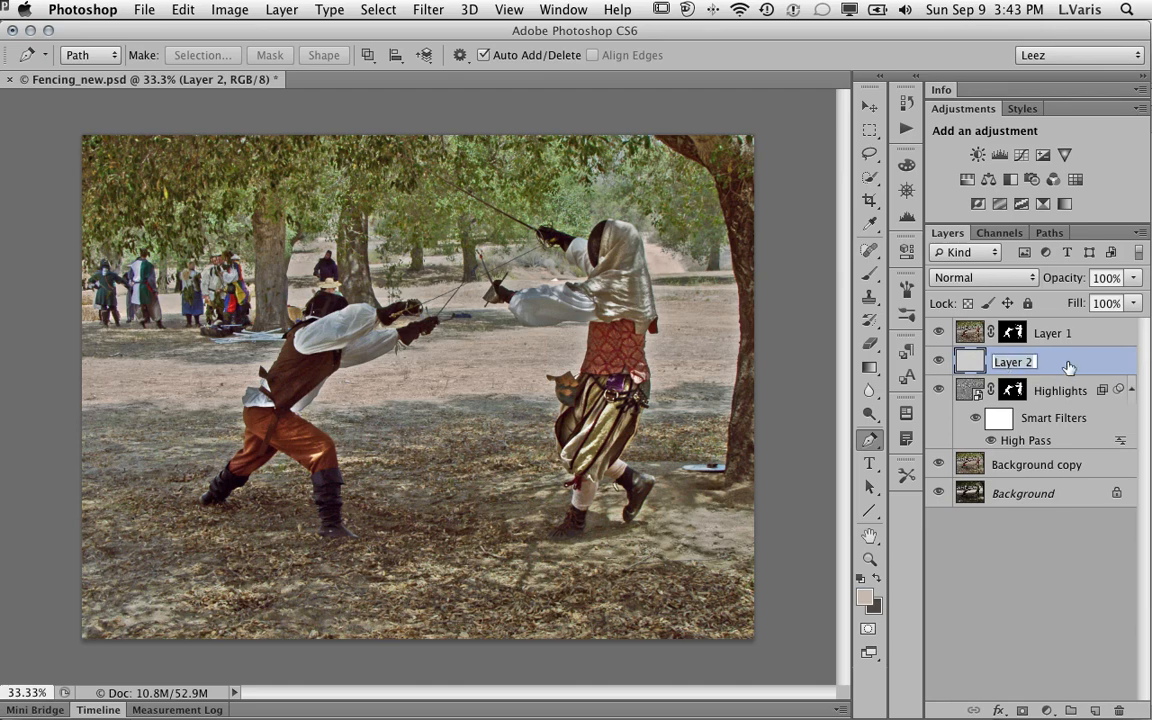
type("dust")
key("Return")
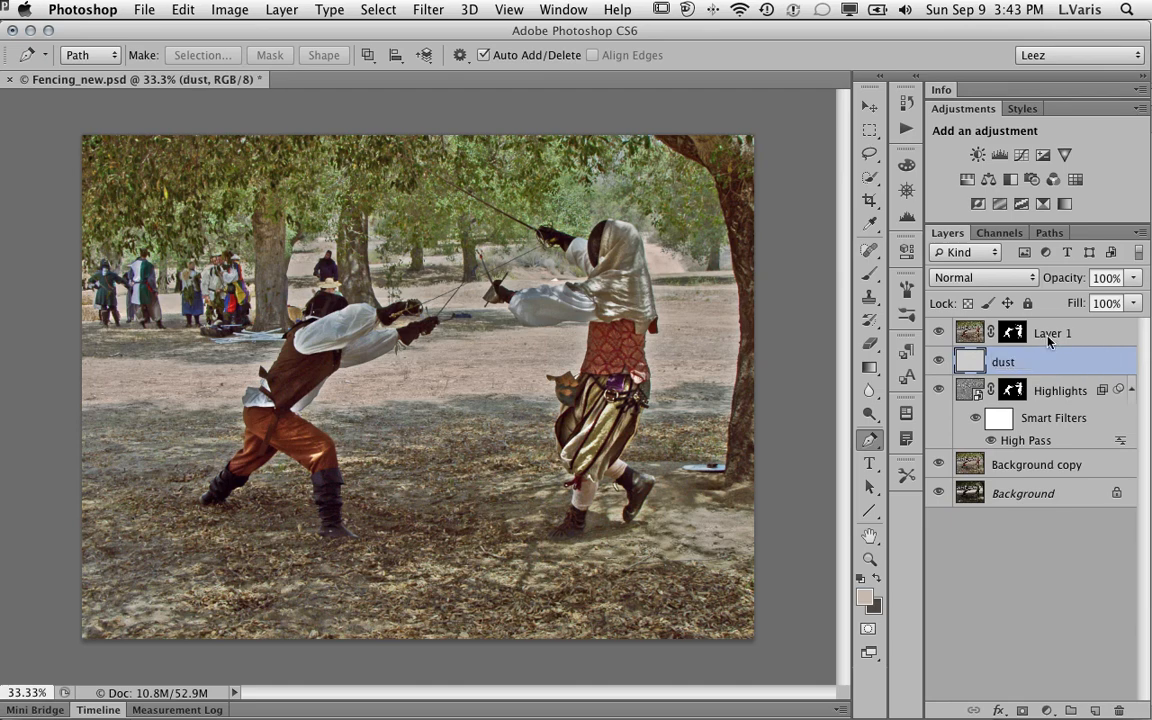
Step: Rename the masked merged layer at the top of the stack to "figures"
double_click(1050, 334)
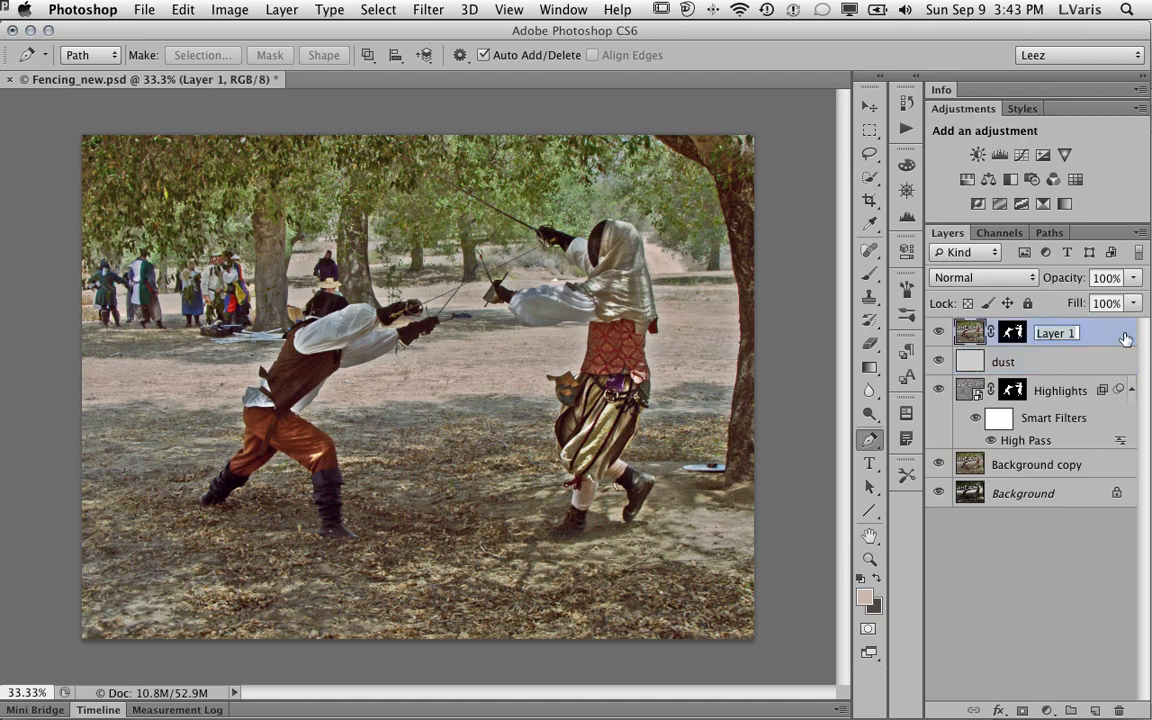
type("figures")
key("Return")
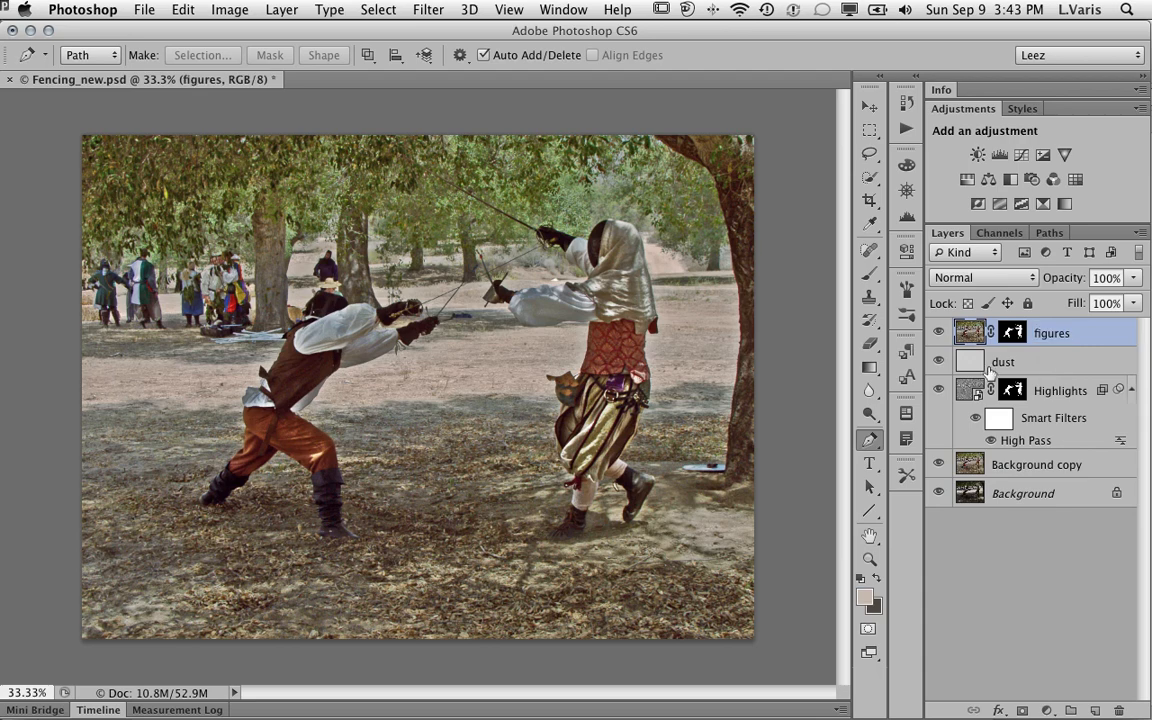
Step: With the dust layer active, sample a dusty ground tone as foreground and a darker tree-trunk tone as background colour
left_click(967, 365)
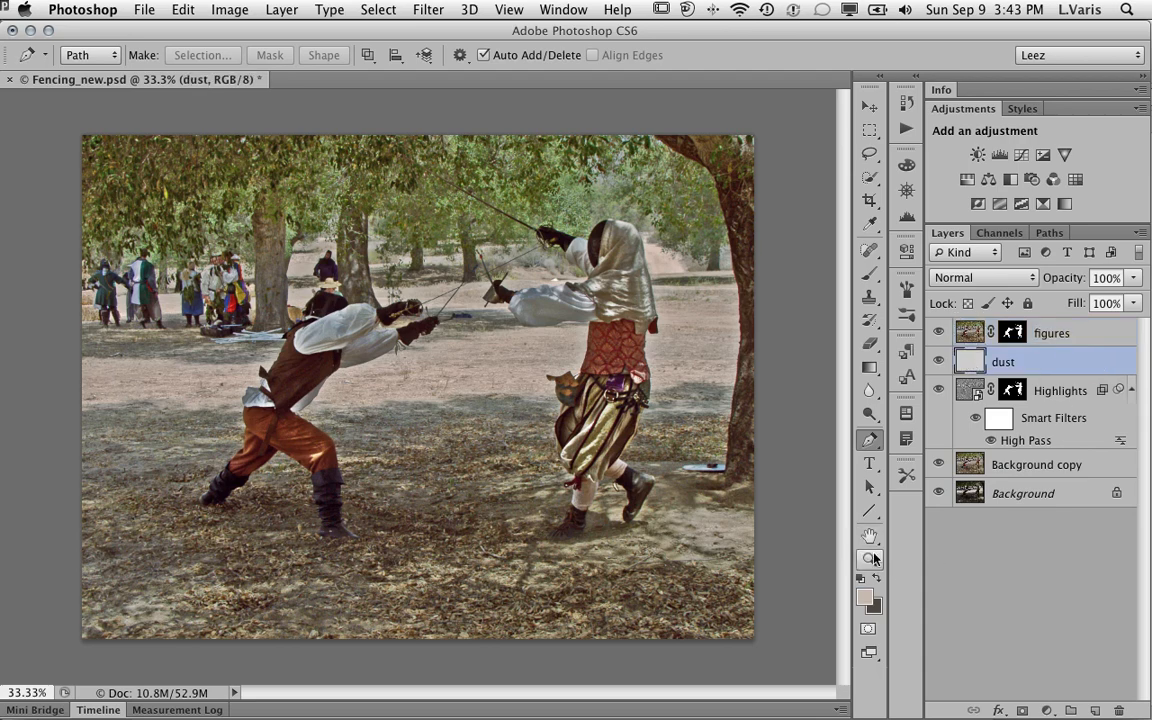
left_click(870, 224)
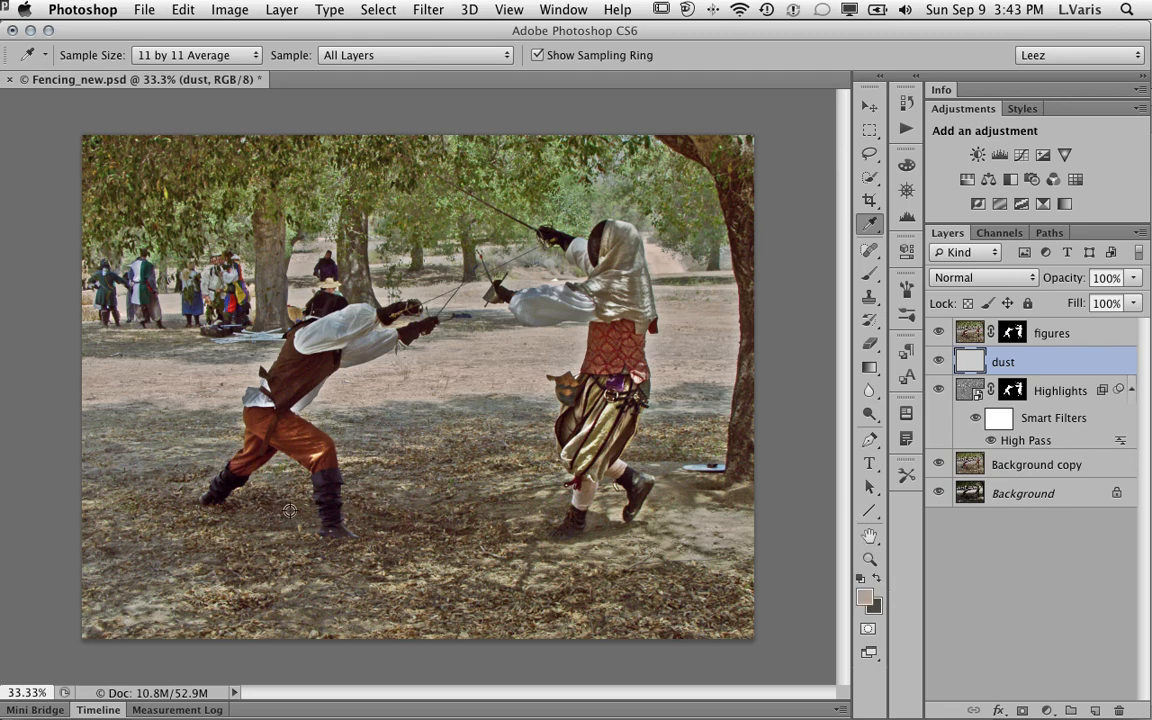
left_click(270, 310)
Step: Render Clouds on the dust layer and lower its opacity to 66%
left_click(428, 10)
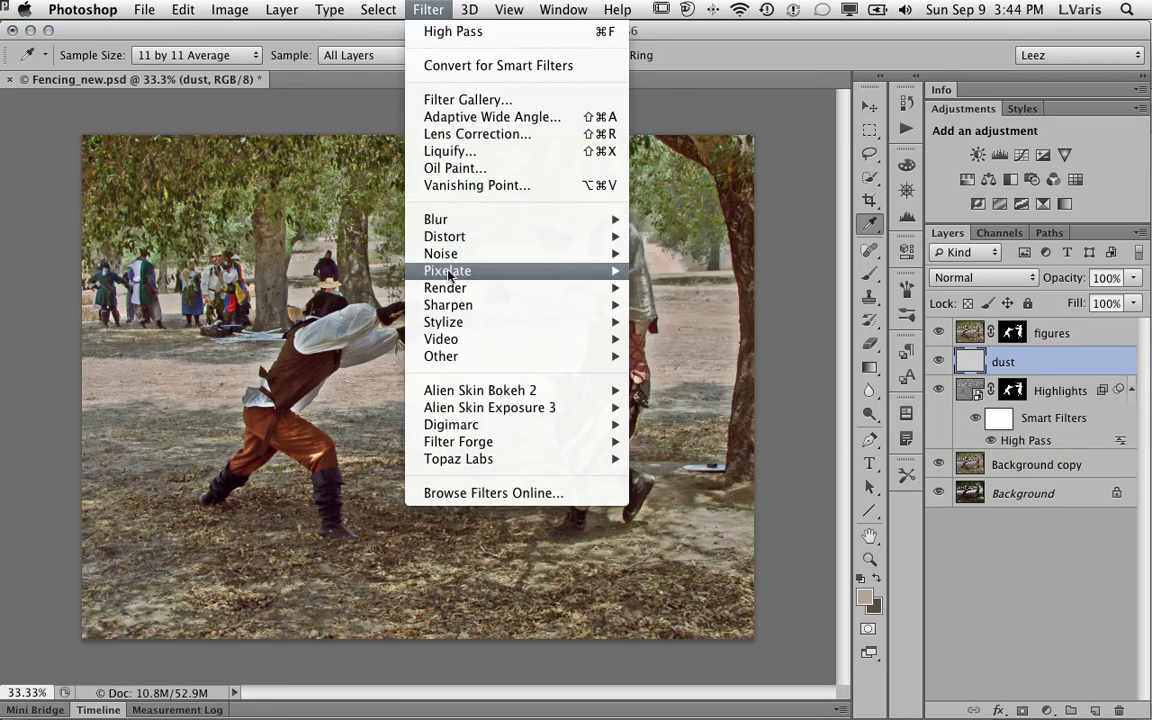
mouse_move(450, 290)
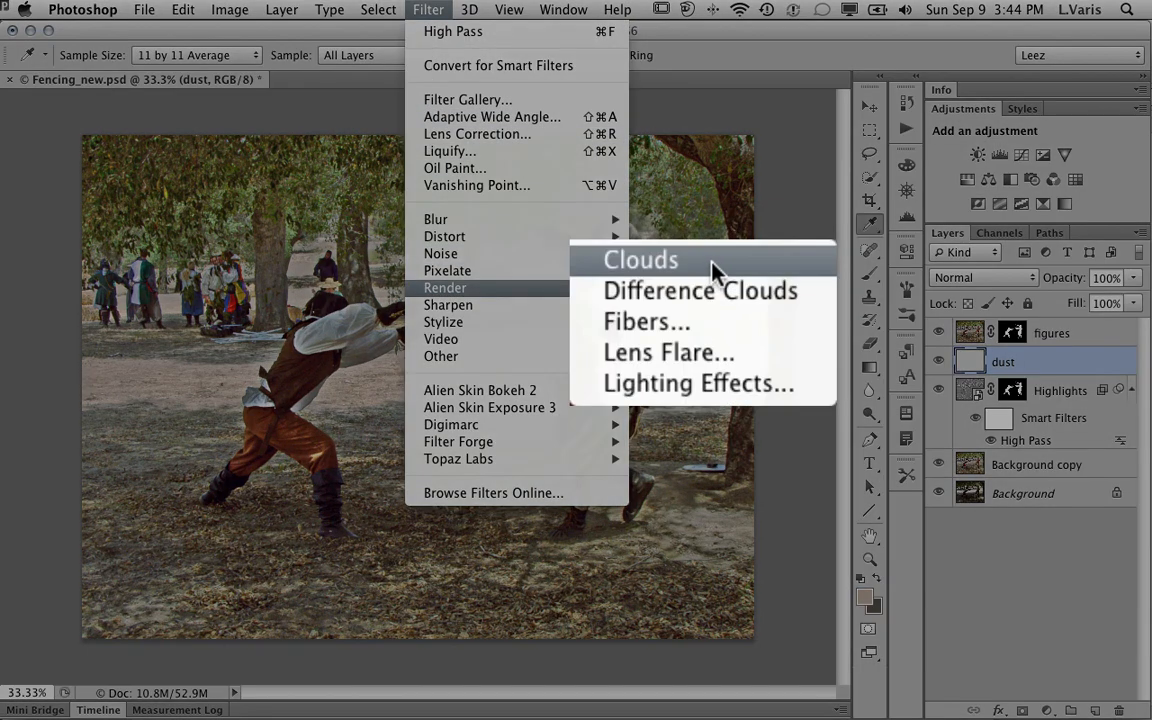
left_click(709, 289)
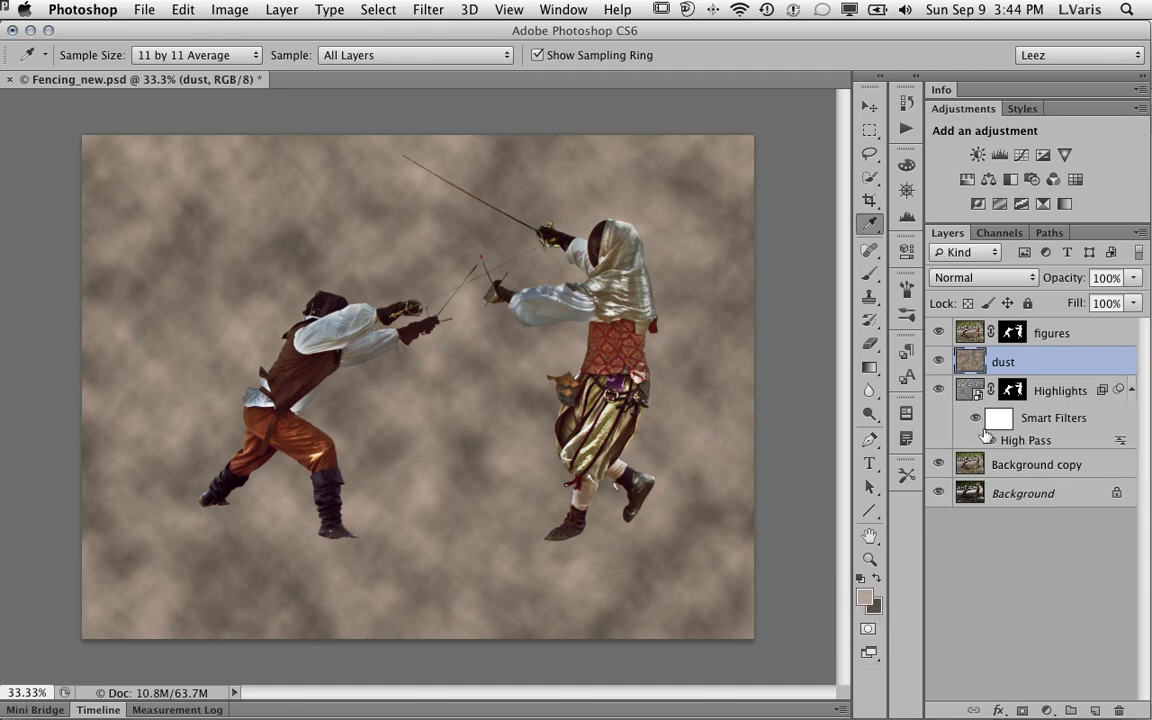
left_click_drag(1133, 277, 1100, 306)
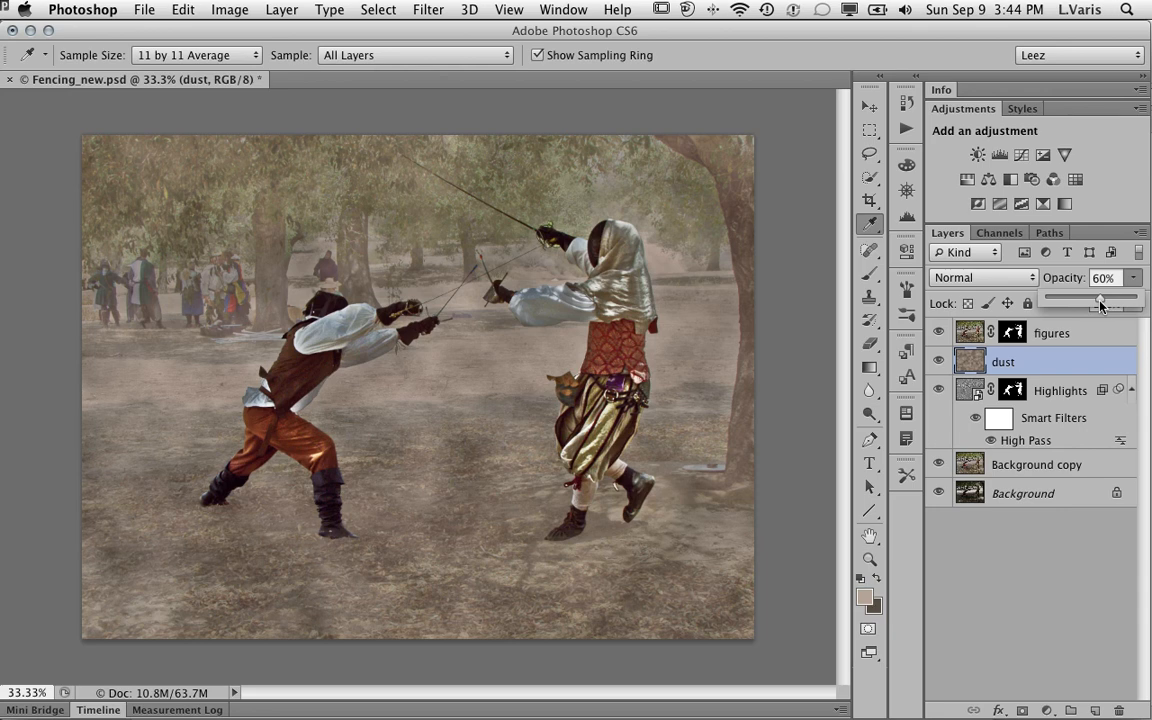
left_click_drag(1100, 306, 1105, 307)
Step: Add a mask to the dust layer and fade out the foreground ground using a black Foreground to Transparent linear gradient at 100% opacity
left_click(1022, 710)
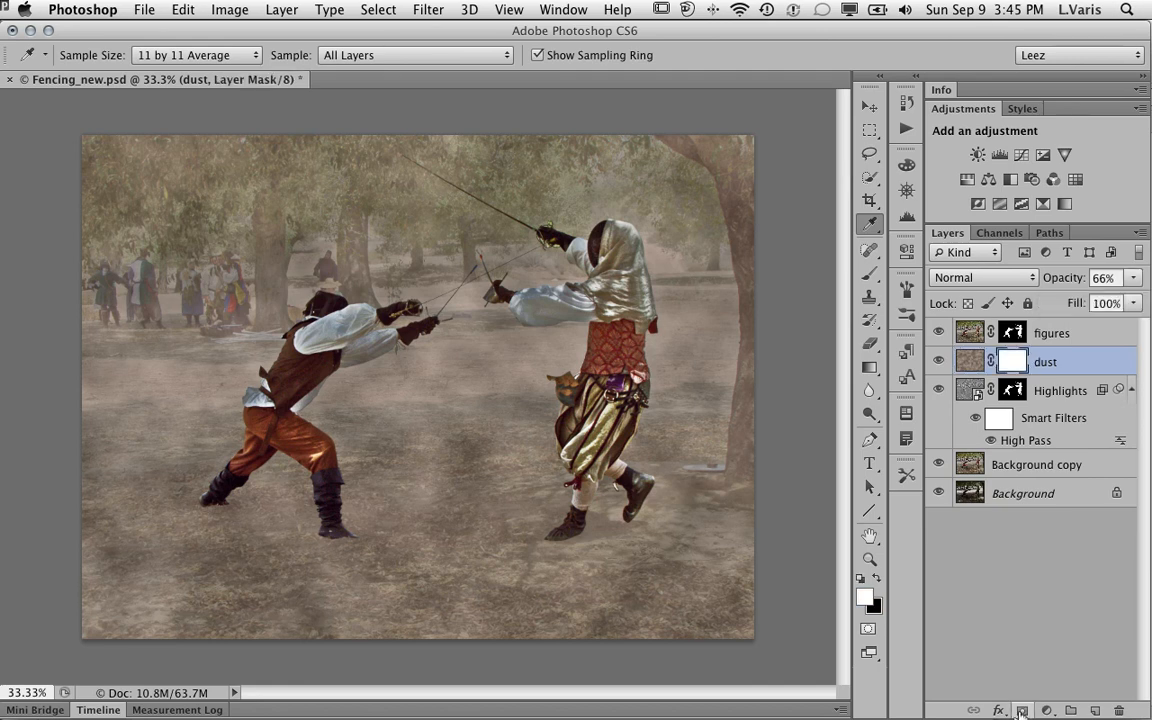
left_click(877, 580)
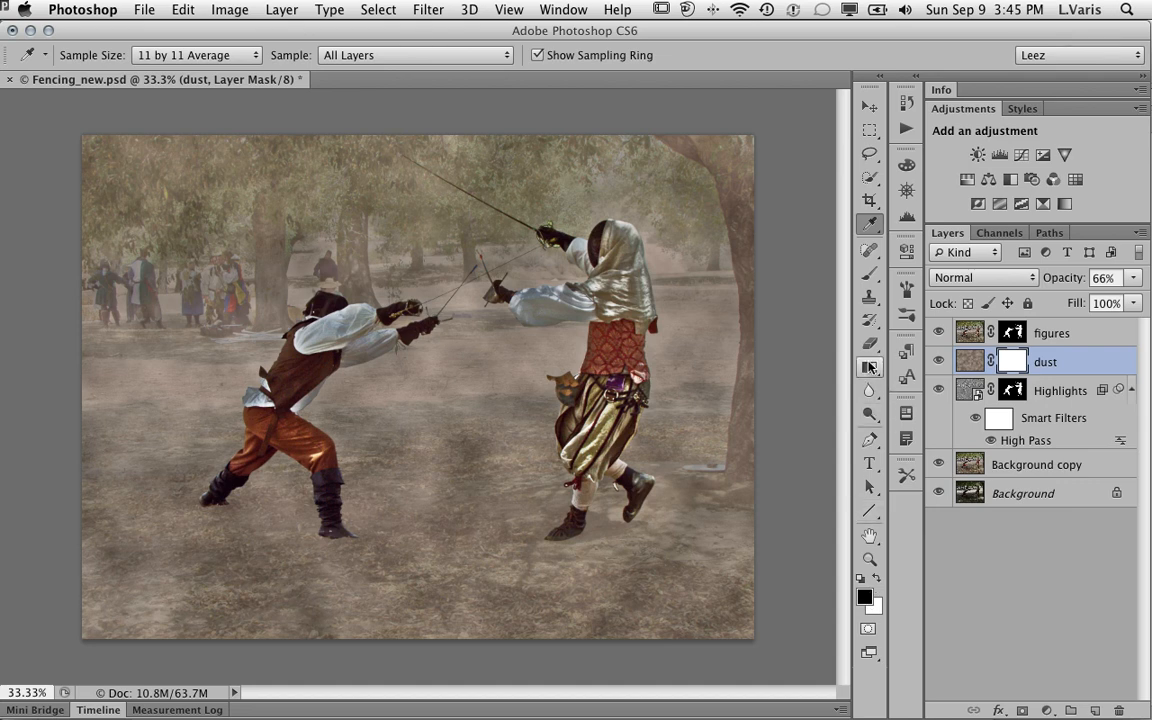
left_click(870, 367)
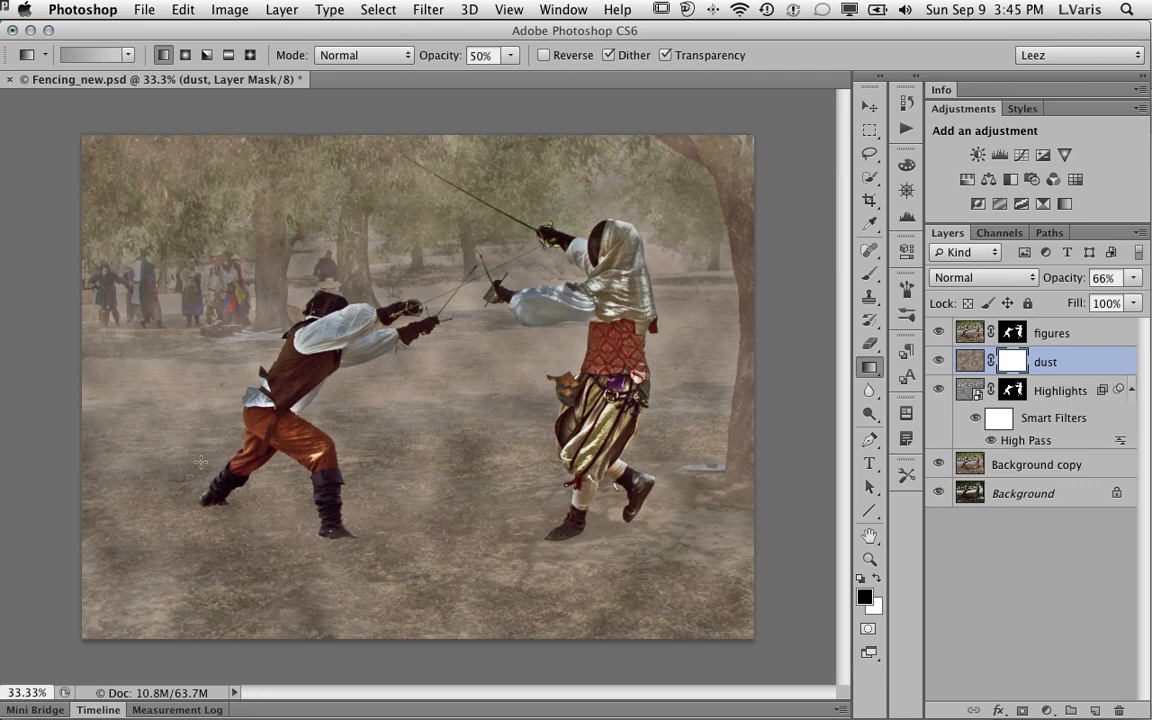
left_click(511, 55)
left_click_drag(512, 77, 591, 79)
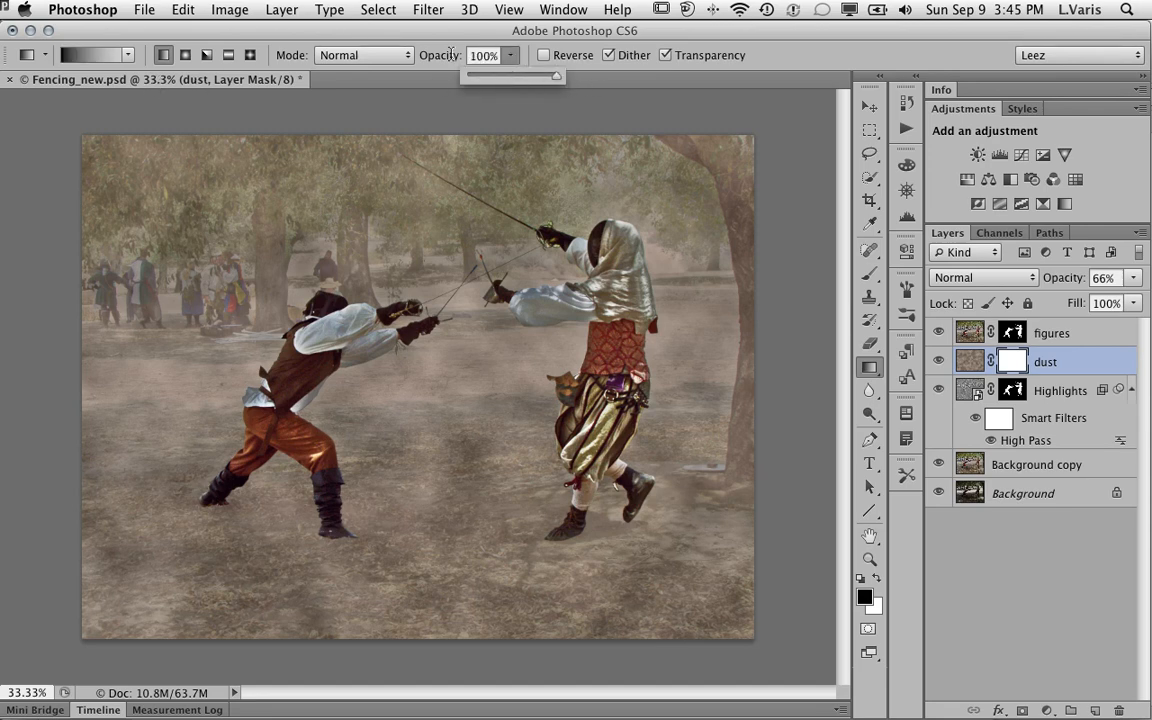
left_click(69, 55)
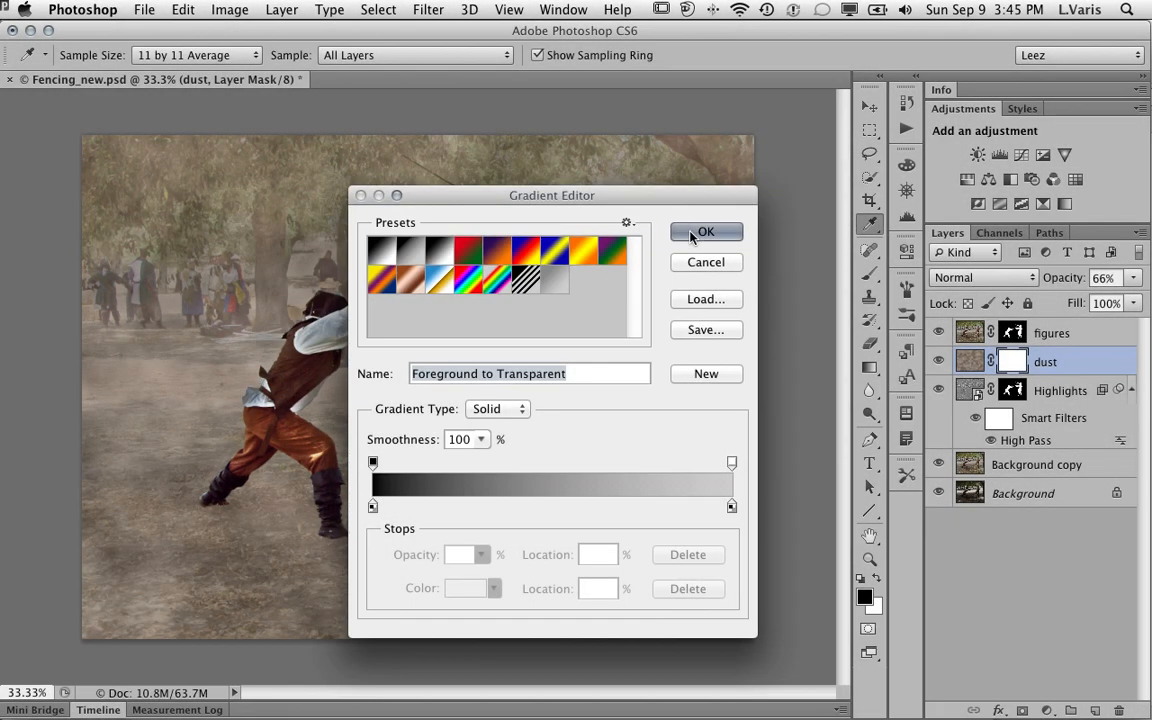
left_click(690, 232)
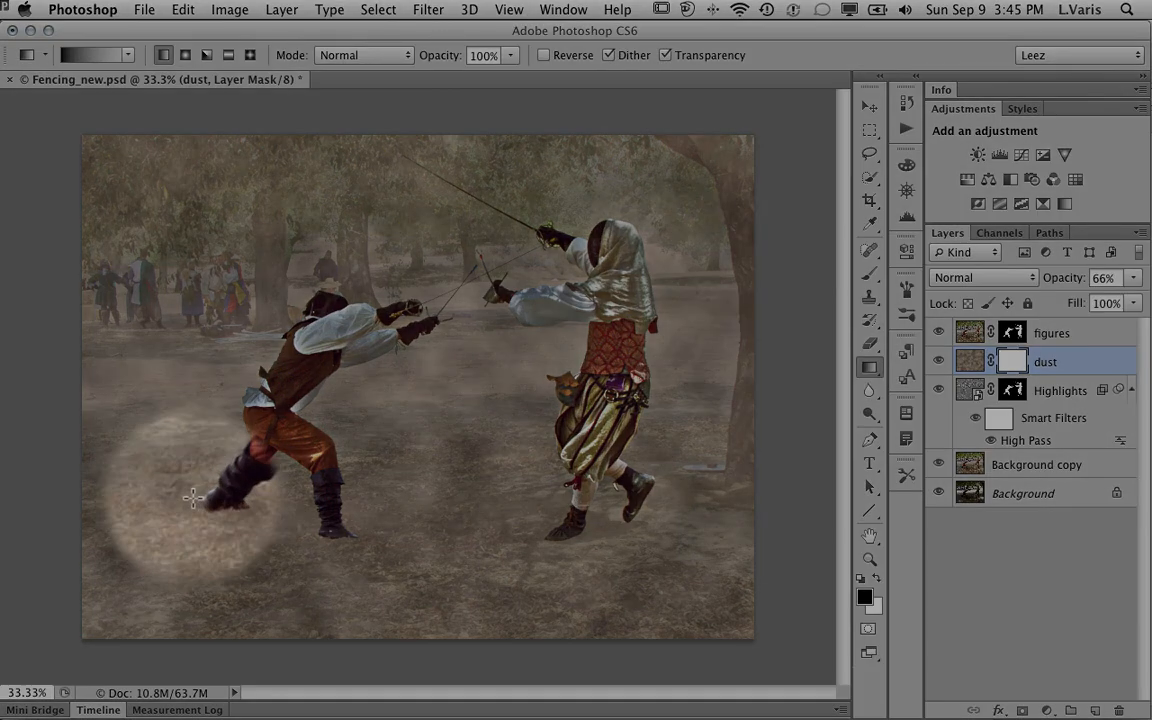
left_click_drag(192, 525, 192, 414)
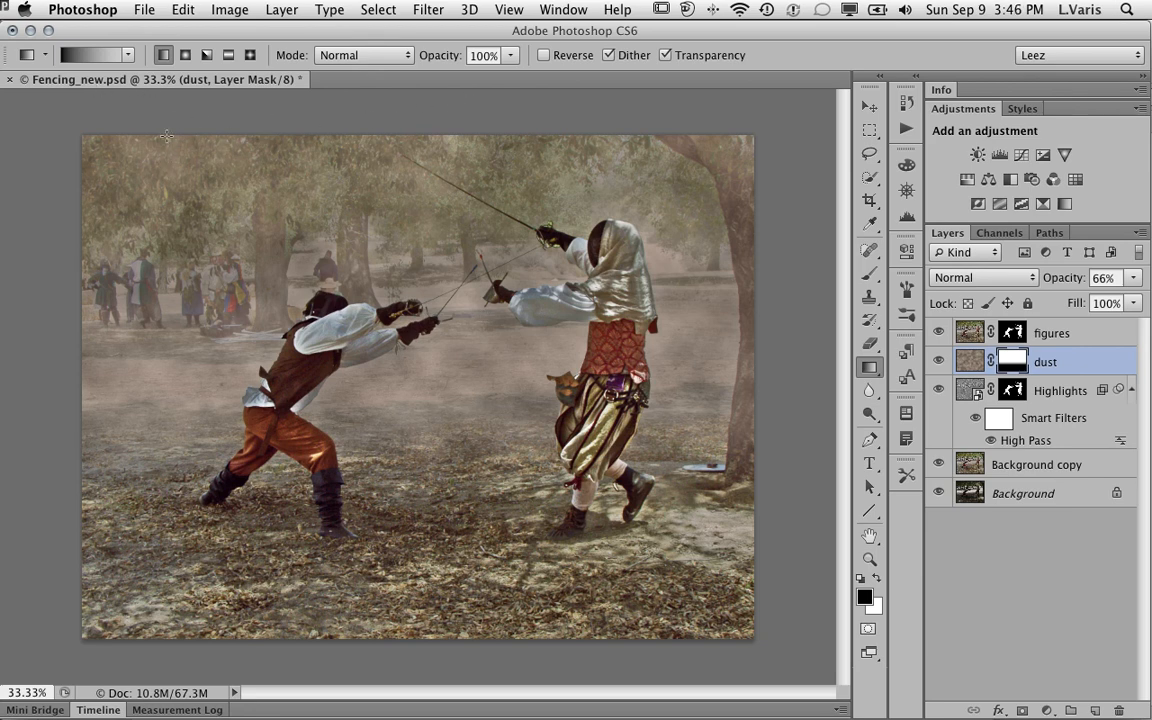
Step: Partly fade the dust over the treetops on the mask with two downward gradients at 50% opacity
key("5")
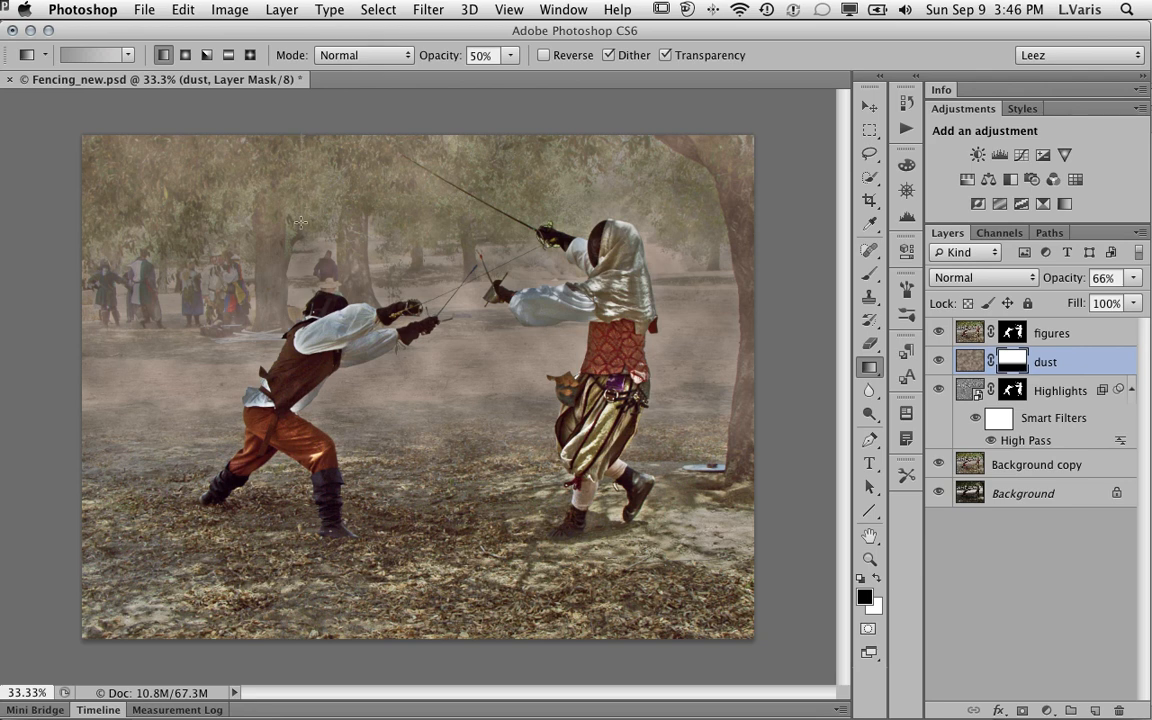
left_click_drag(300, 222, 272, 240)
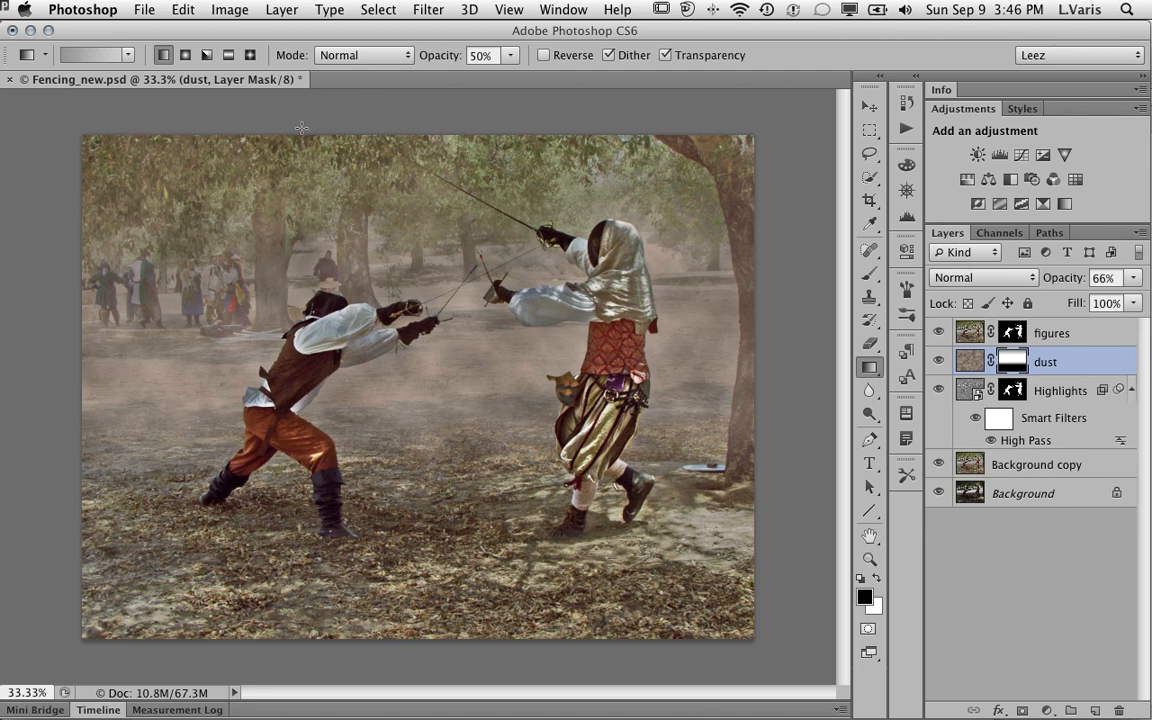
left_click_drag(111, 139, 140, 212)
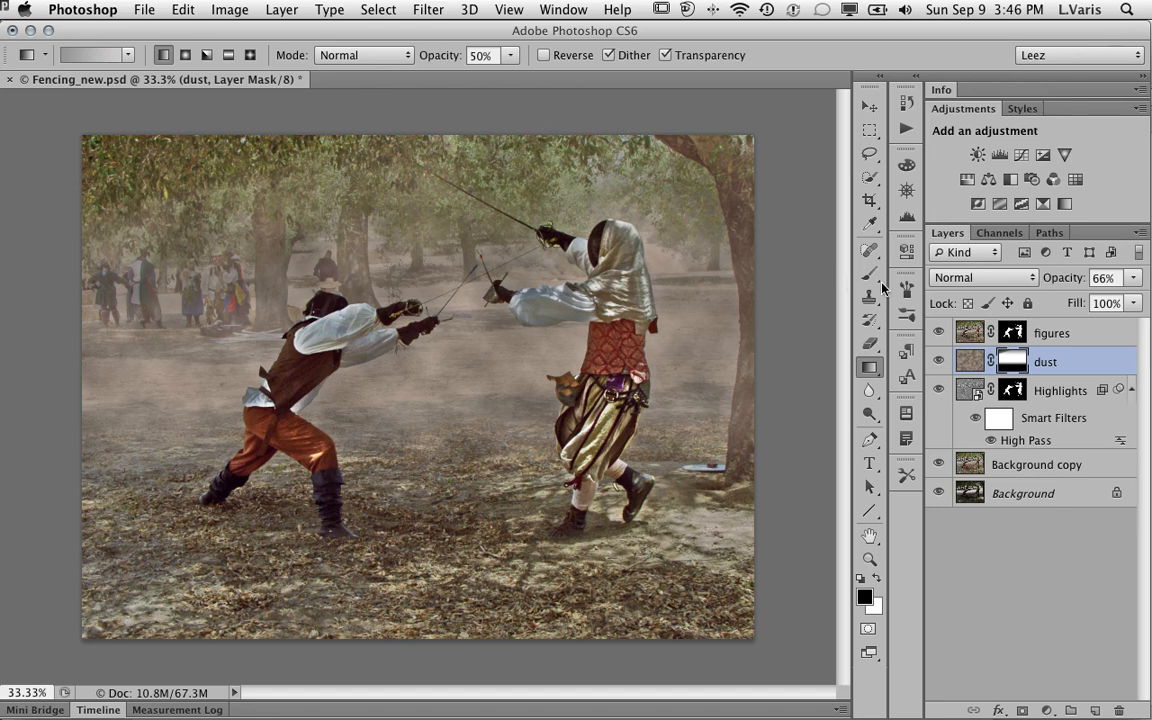
Step: Paint black on the dust mask with a brush about 124 px wide to clear the dust from the large right-hand tree trunk
key("b")
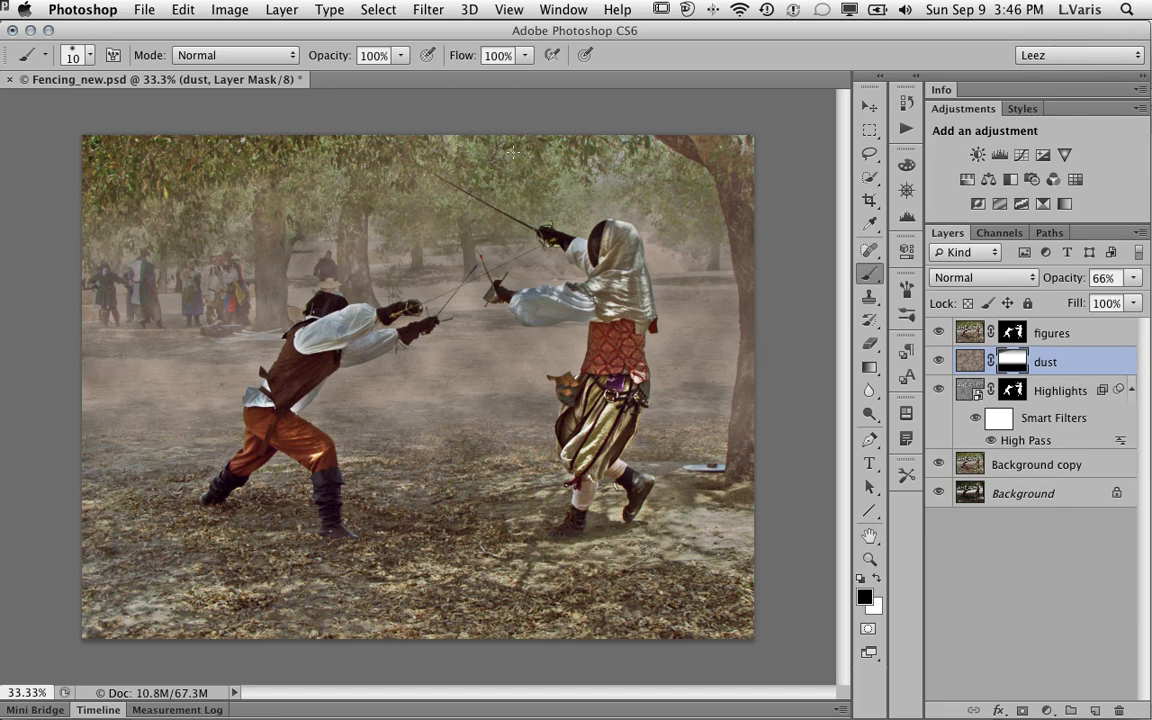
left_click_drag(512, 152, 576, 142)
left_click_drag(655, 184, 650, 182)
mouse_move(725, 154)
left_mouse_down()
mouse_move(744, 183)
mouse_move(727, 156)
mouse_move(757, 262)
mouse_move(750, 178)
left_mouse_up()
mouse_move(739, 175)
left_mouse_down()
mouse_move(758, 325)
mouse_move(754, 482)
left_mouse_up()
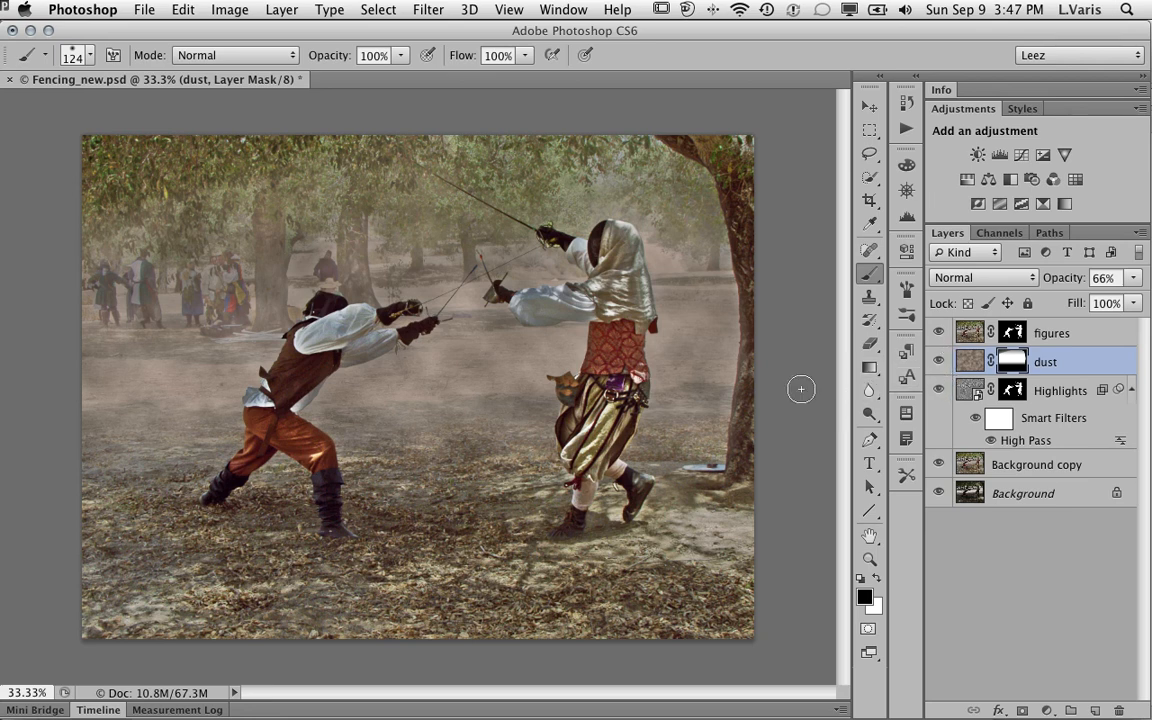
Step: Lasso a slanted light-beam shape from the treetops to the ground left of the crouching fencer and add a narrower parallel beam beside it
left_click(869, 153)
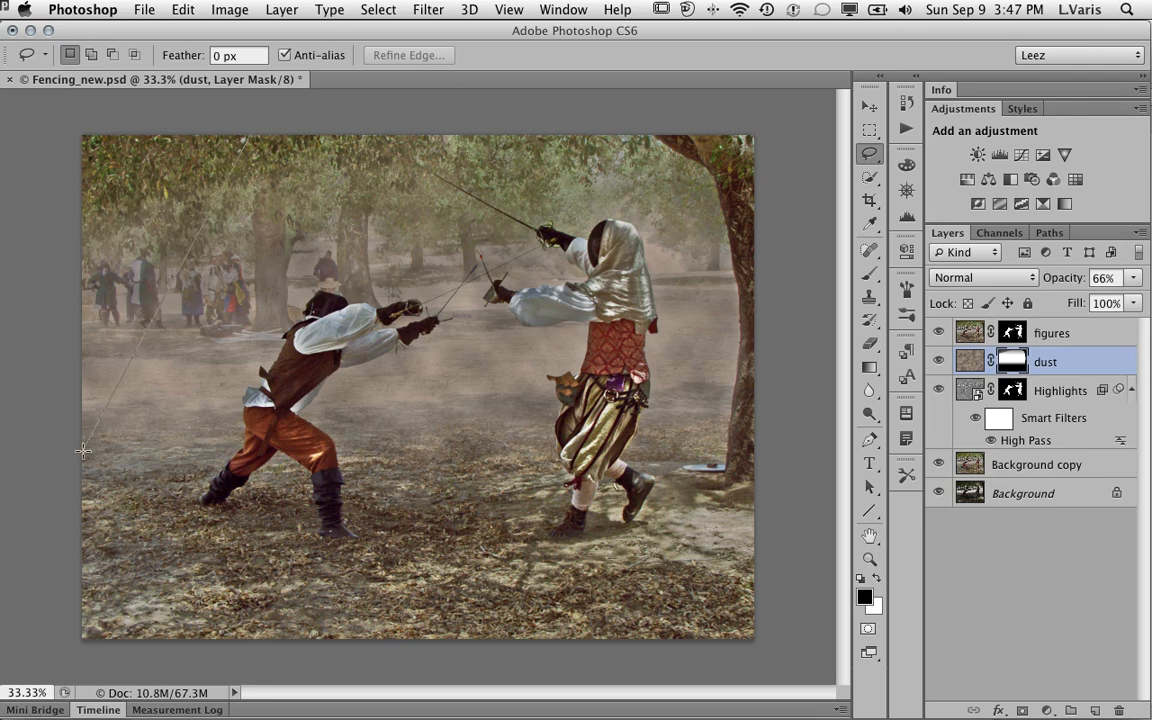
left_click(131, 490)
left_click(256, 131)
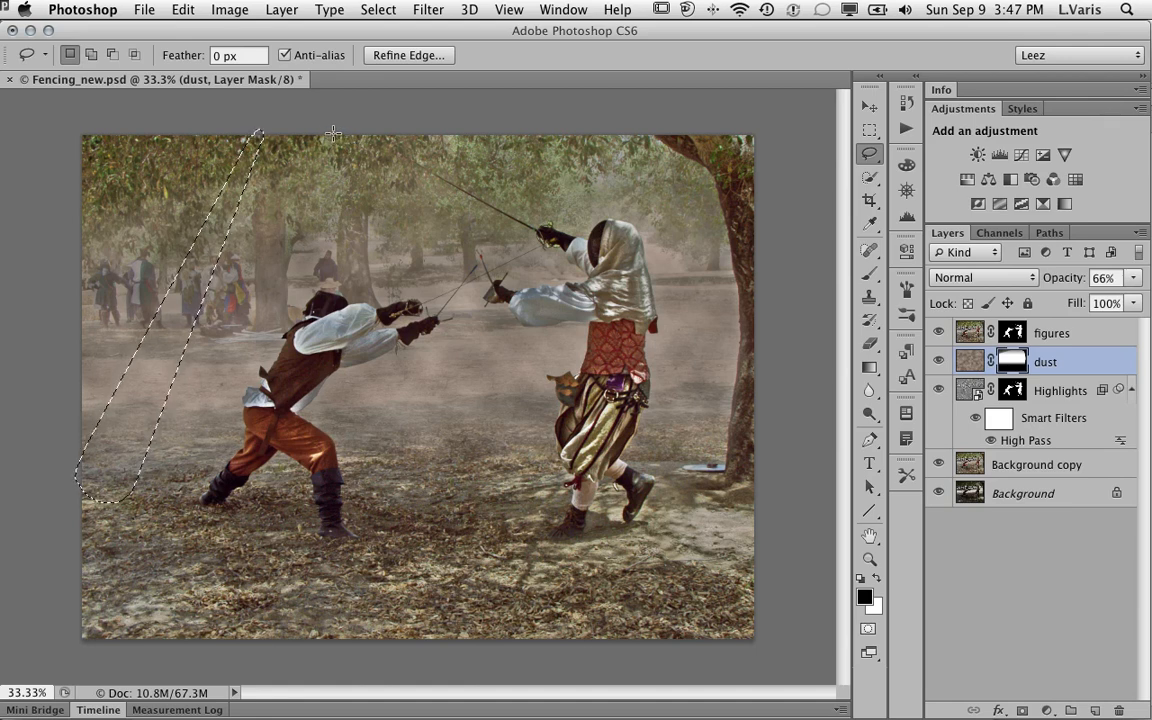
key("shift")
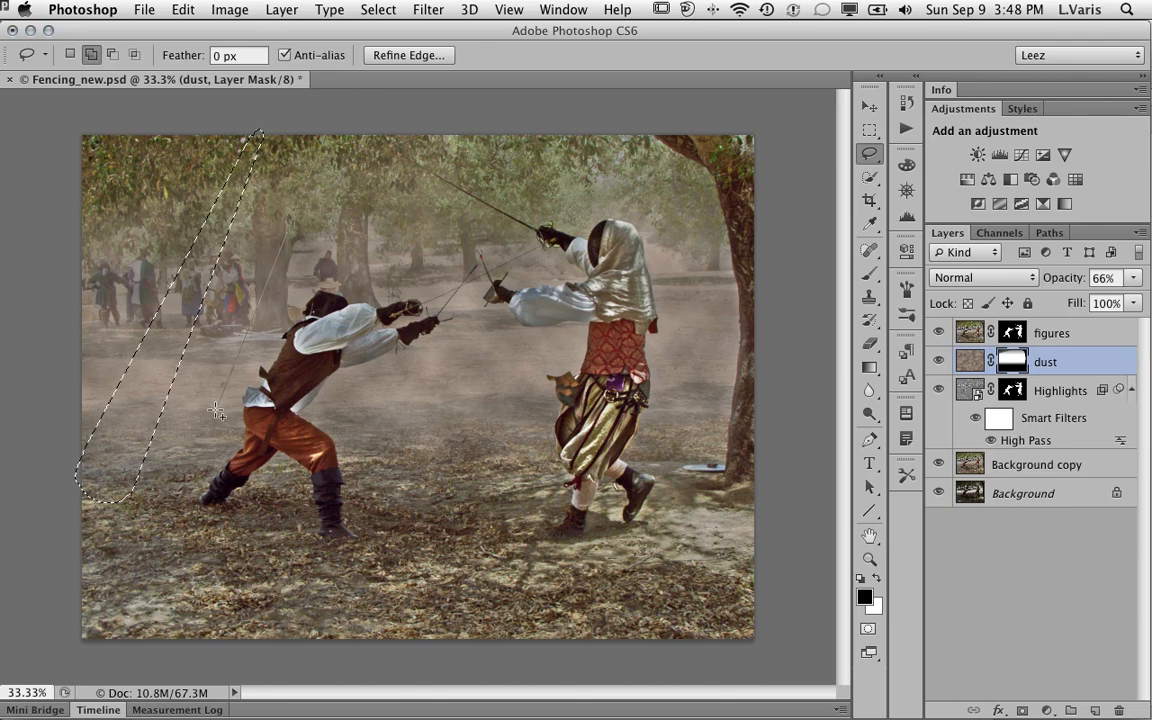
left_click(194, 501)
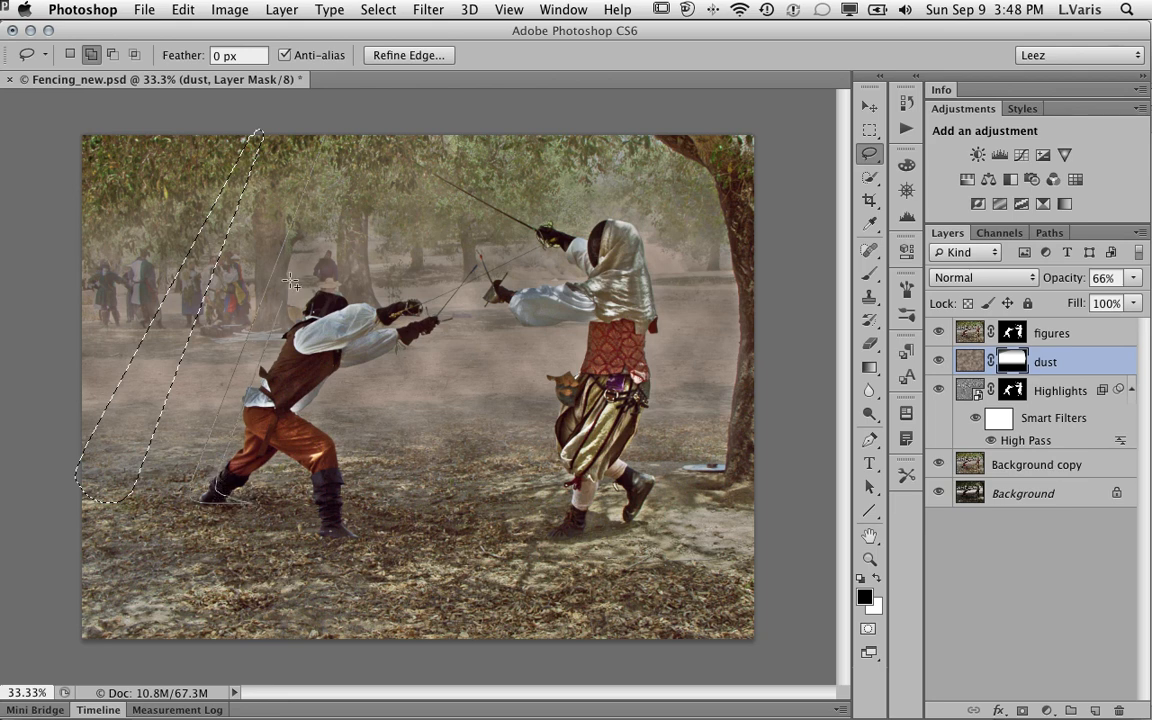
left_click(340, 128)
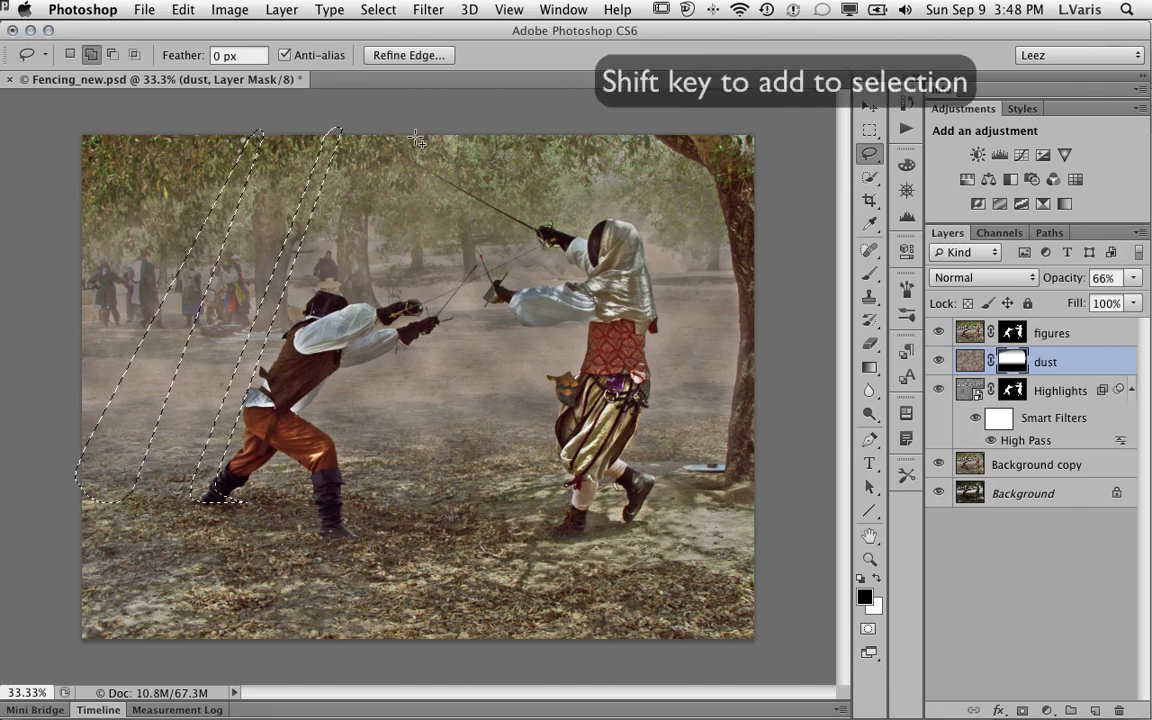
Step: Add two wider slanted beams to the selection, one across the crouching fencer and one through the gap between the fencers
mouse_move(418, 135)
left_mouse_down()
mouse_move(378, 233)
mouse_move(345, 400)
left_mouse_up()
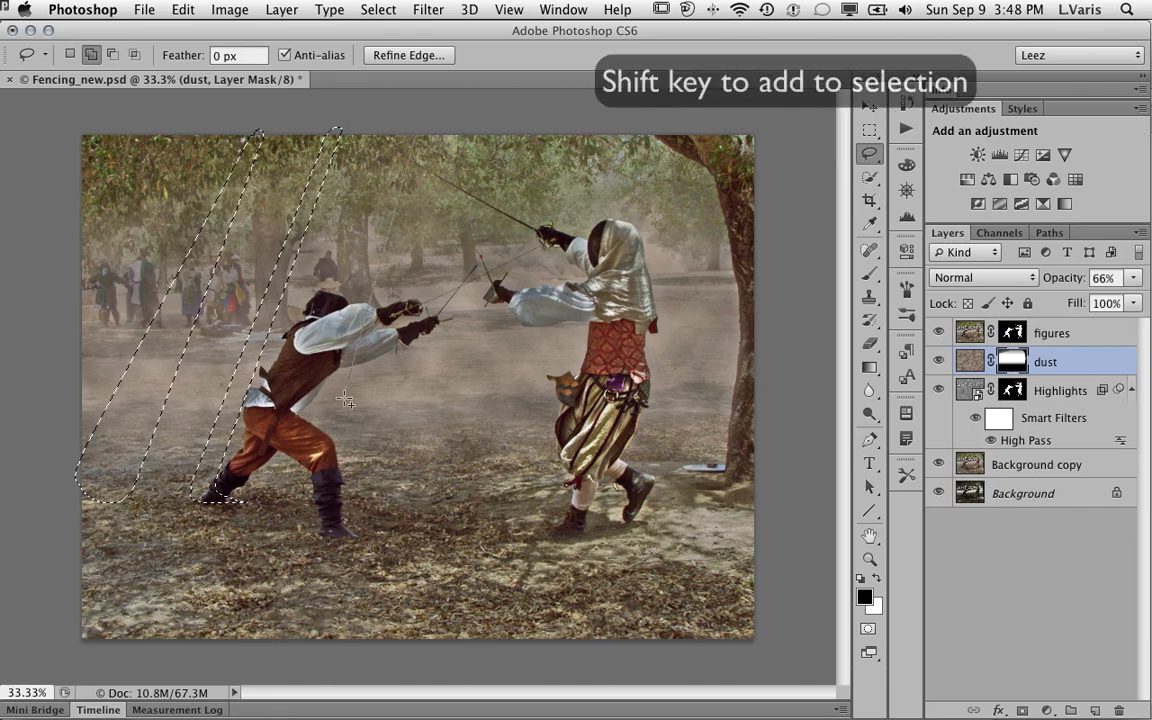
left_click(296, 499)
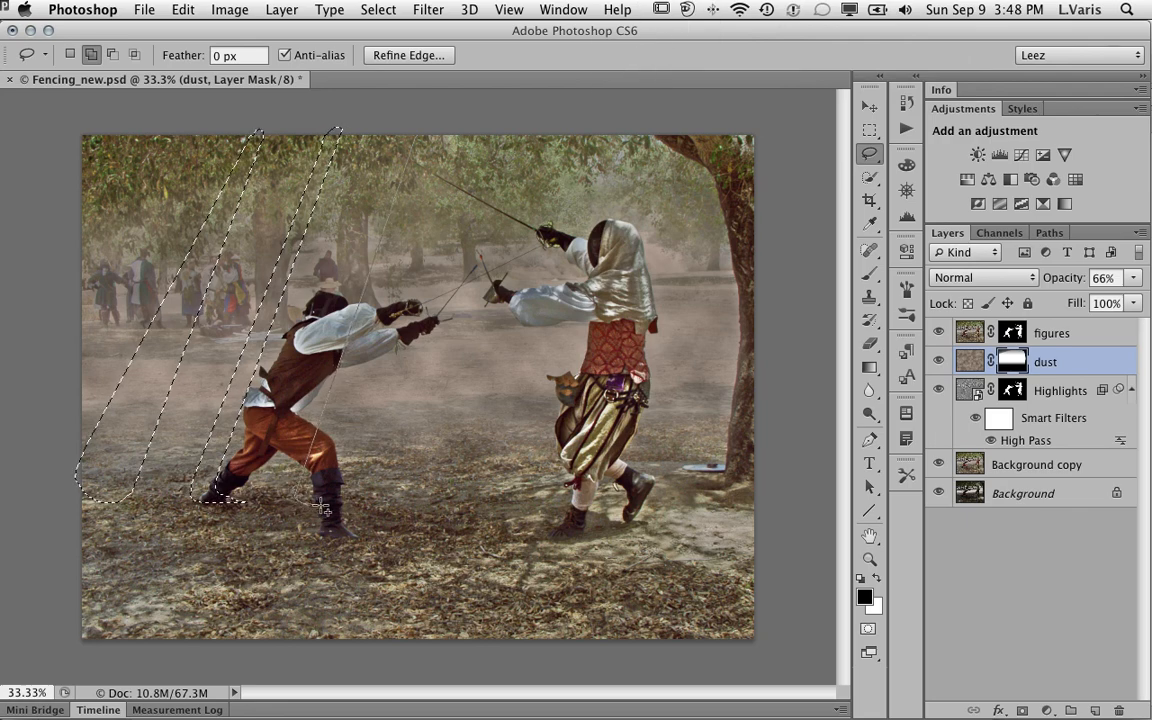
left_click(374, 502)
left_click(474, 133)
double_click(425, 131)
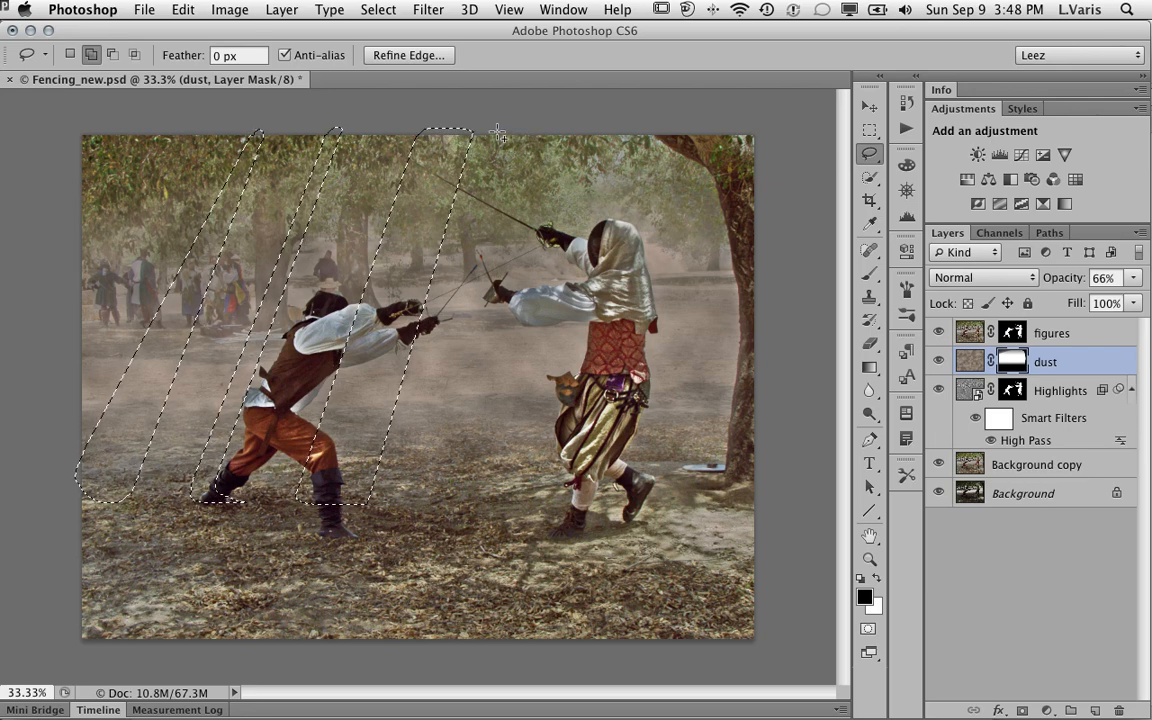
mouse_move(489, 160)
left_mouse_down()
mouse_move(402, 507)
mouse_move(415, 517)
mouse_move(479, 524)
mouse_move(527, 511)
mouse_move(580, 182)
mouse_move(563, 130)
mouse_move(499, 127)
left_mouse_up()
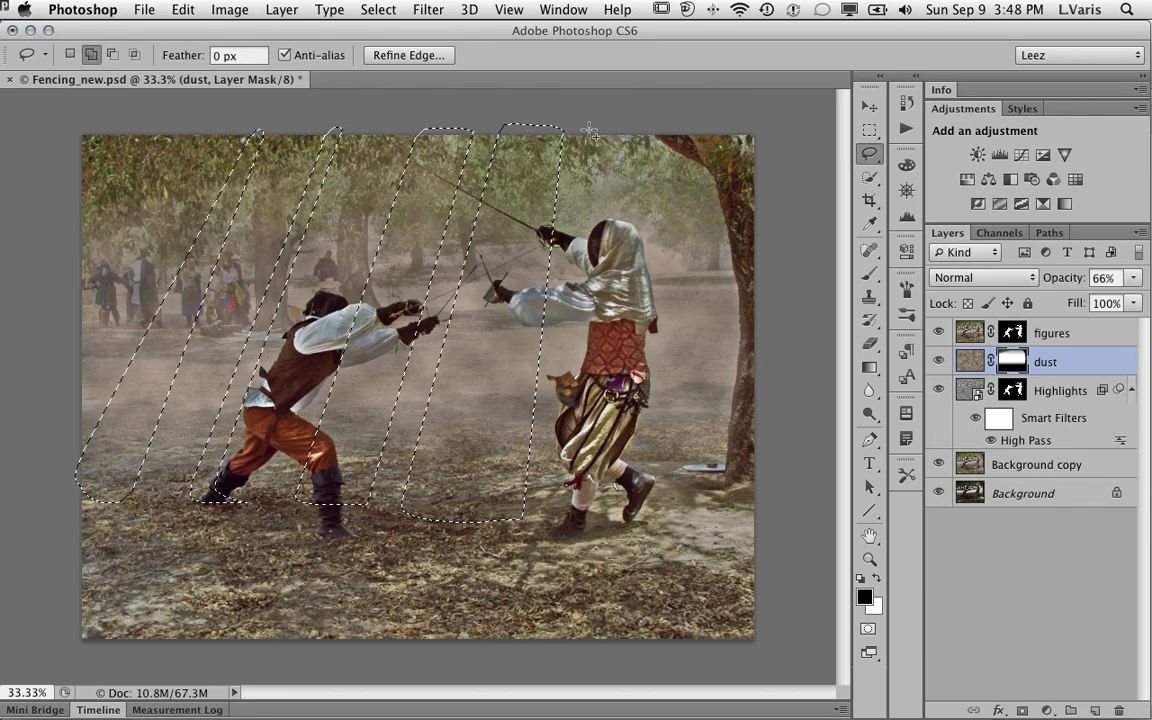
key("shift+alt")
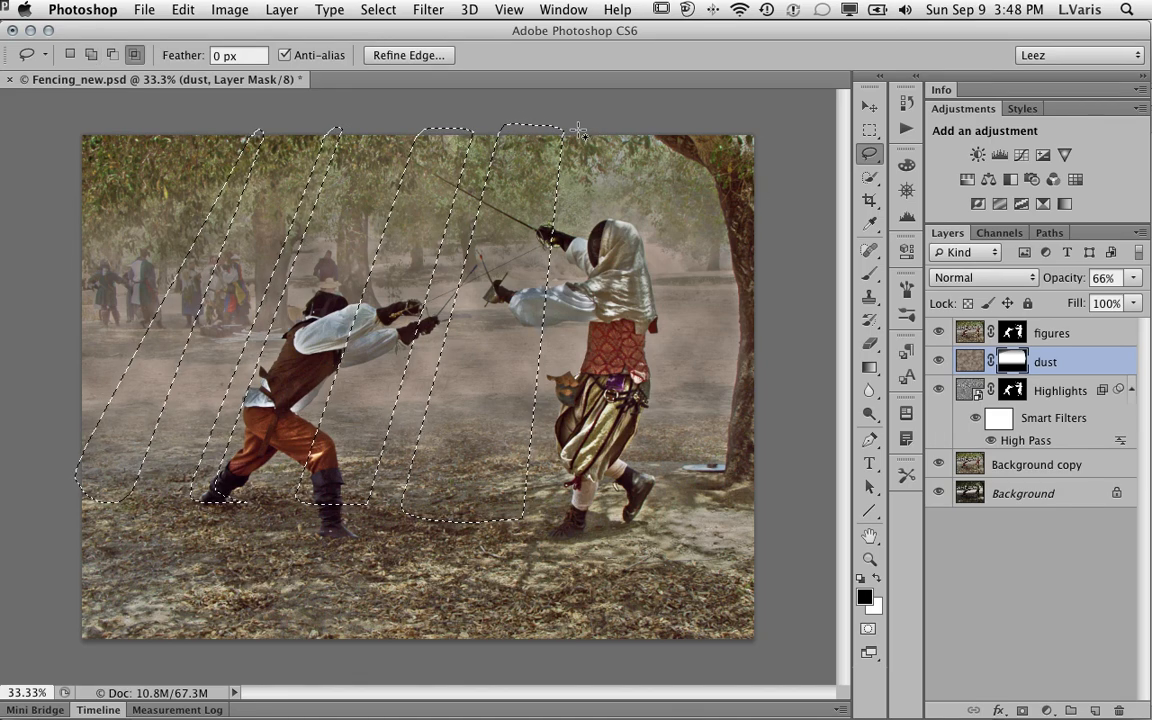
left_click(575, 150)
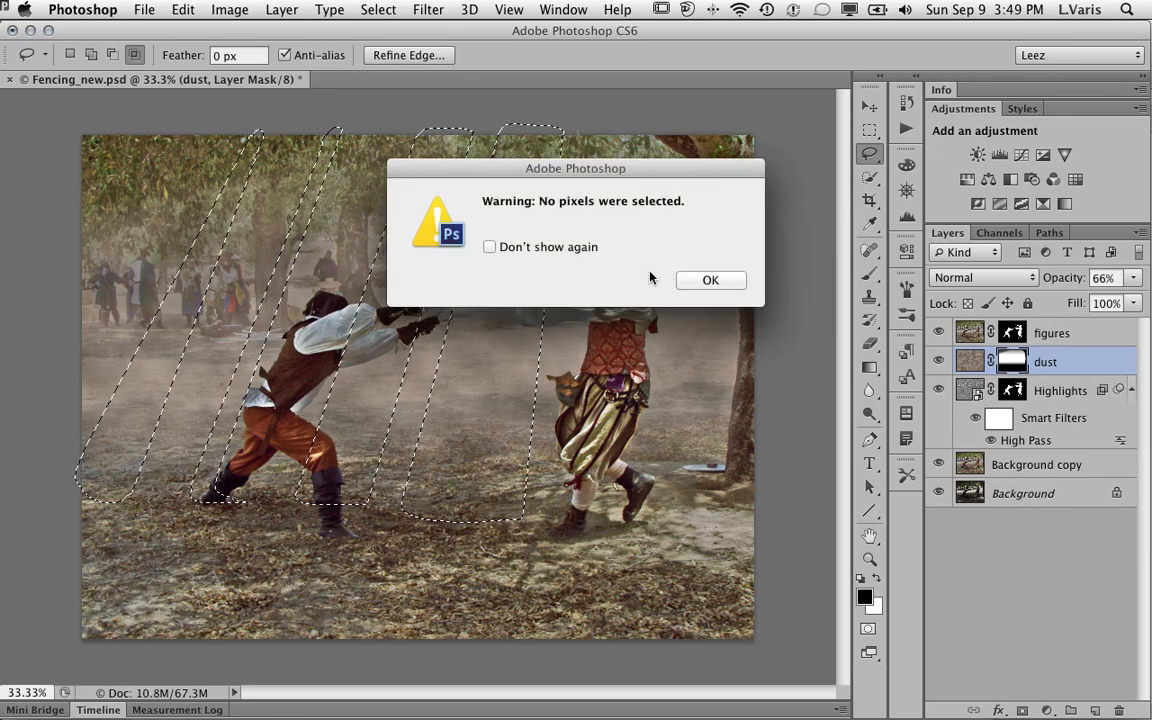
left_click(694, 278)
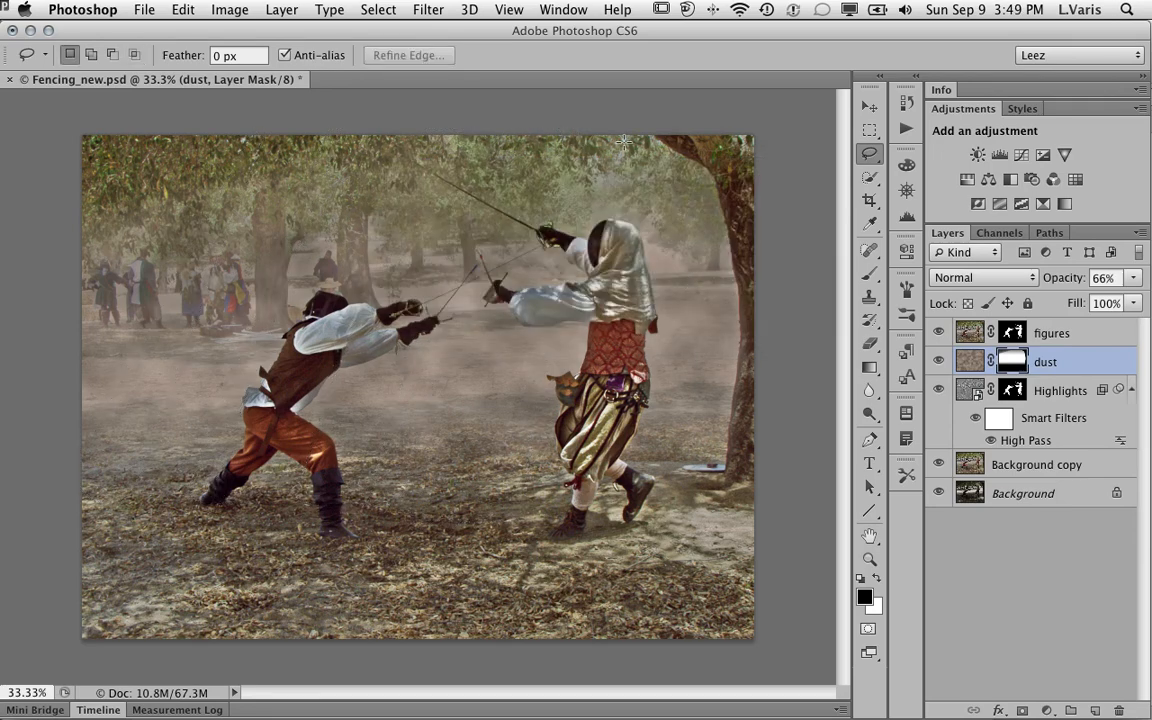
key("ctrl+z")
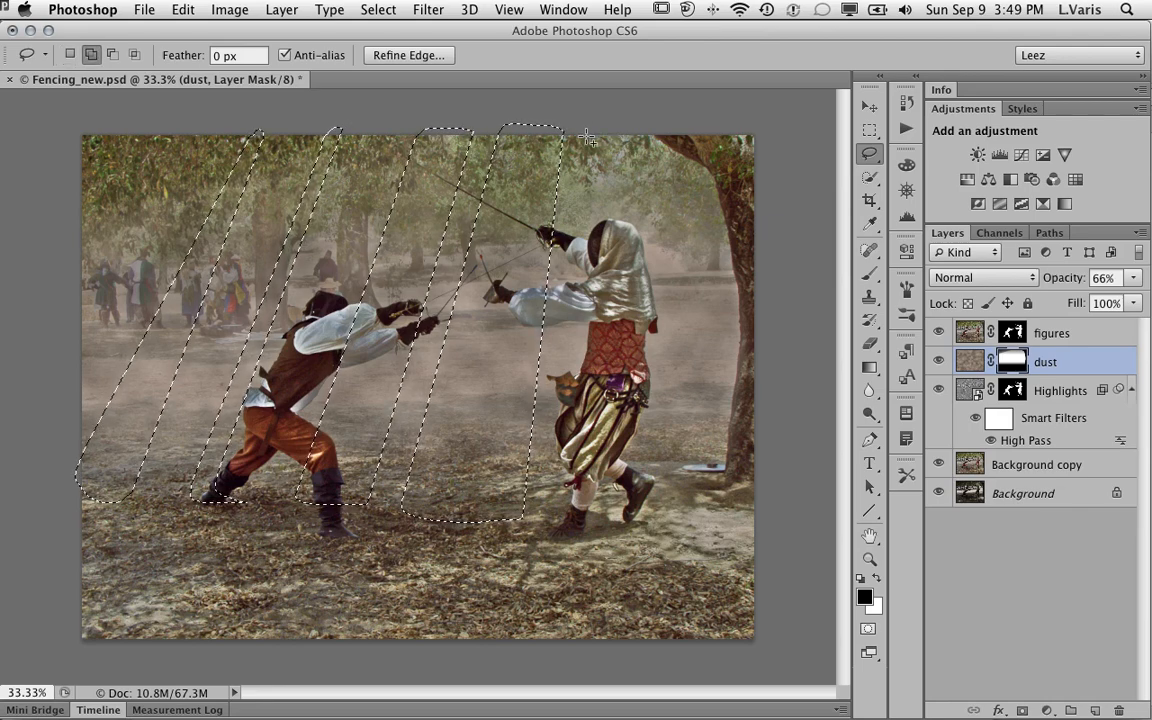
Step: Add a broad beam around the hooded fencer to the selection, bounded by the large tree trunk
mouse_move(565, 135)
left_mouse_down()
mouse_move(551, 503)
mouse_move(685, 516)
mouse_move(721, 502)
mouse_move(727, 453)
mouse_move(732, 284)
mouse_move(713, 190)
mouse_move(646, 144)
mouse_move(590, 129)
left_mouse_up()
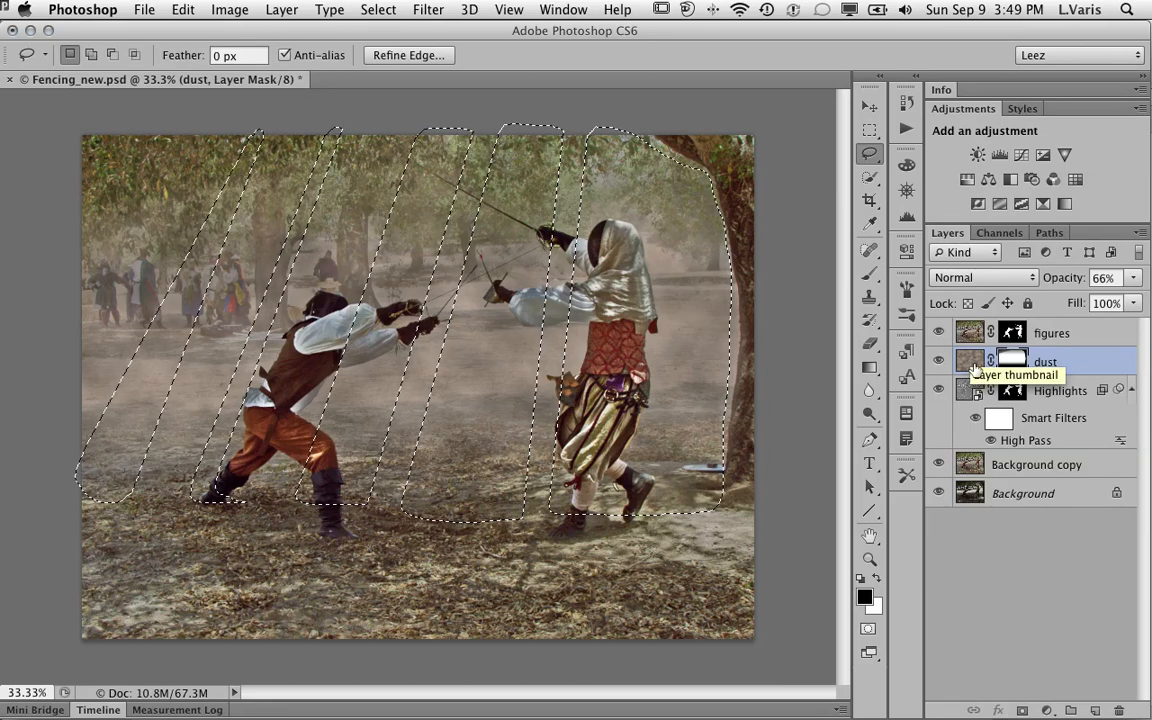
Step: Duplicate the dust layer and set the copy's blend mode to Screen
left_click_drag(972, 360, 1095, 710)
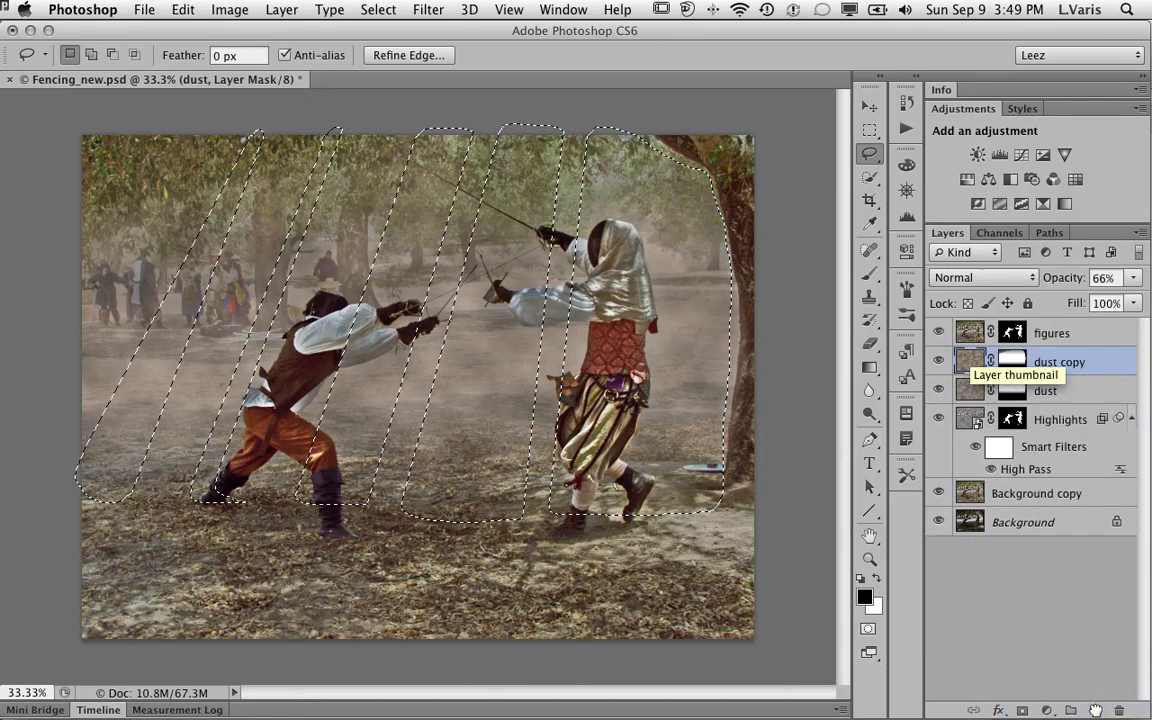
left_click(989, 282)
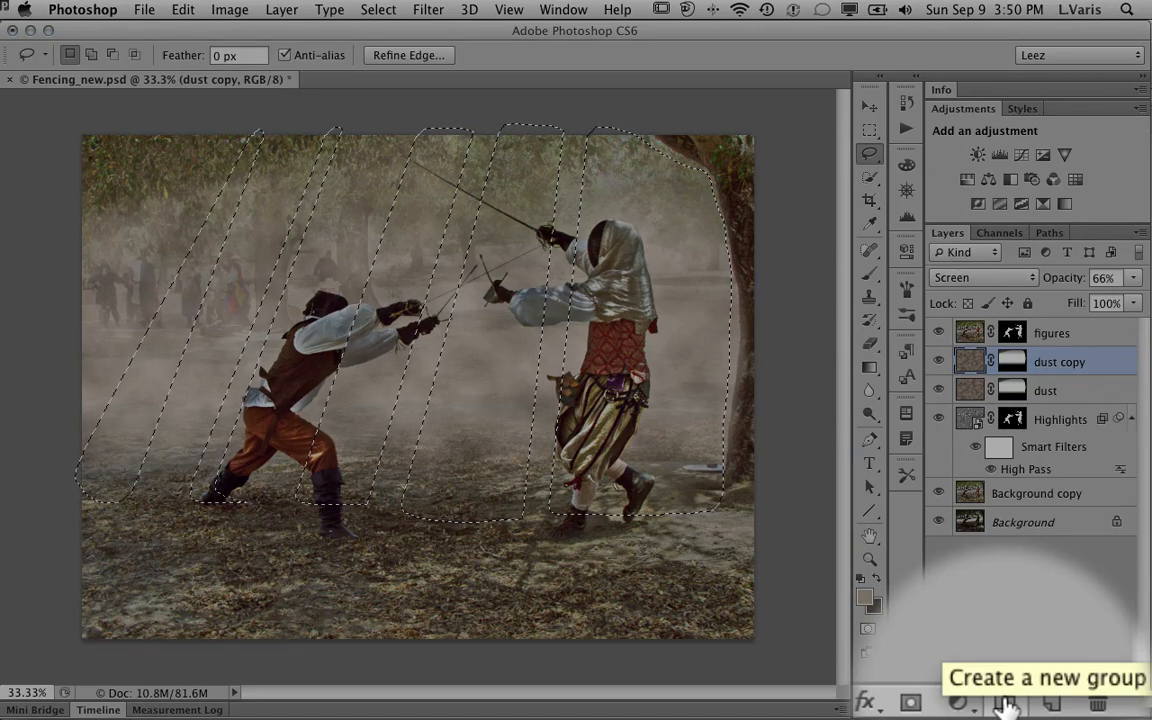
Step: Place the dust copy layer in a new group and mask the group with the light-beam selection
left_click(1071, 710)
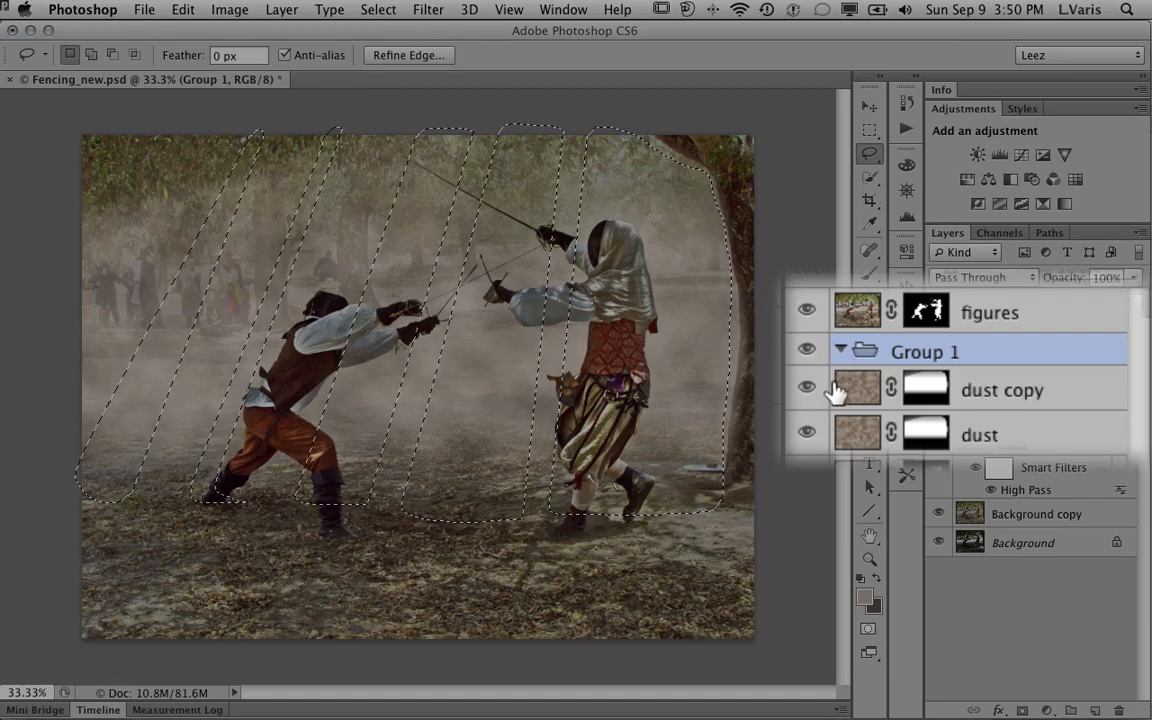
left_click_drag(836, 391, 848, 350)
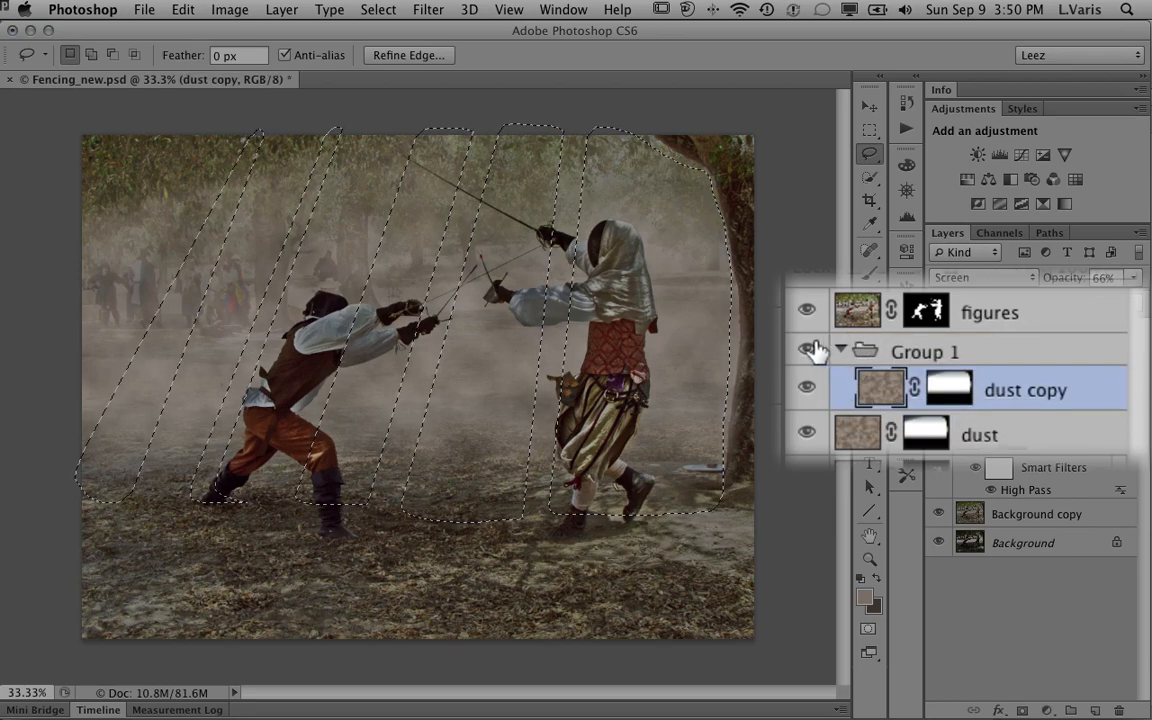
left_click(840, 350)
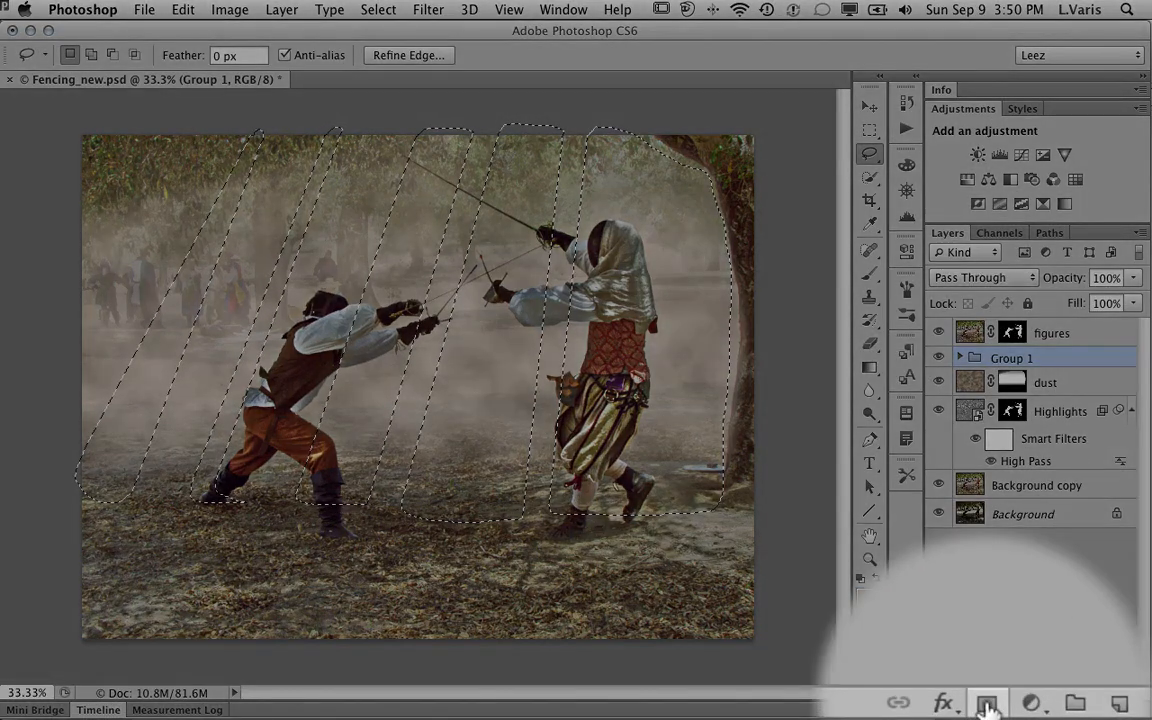
left_click(987, 706)
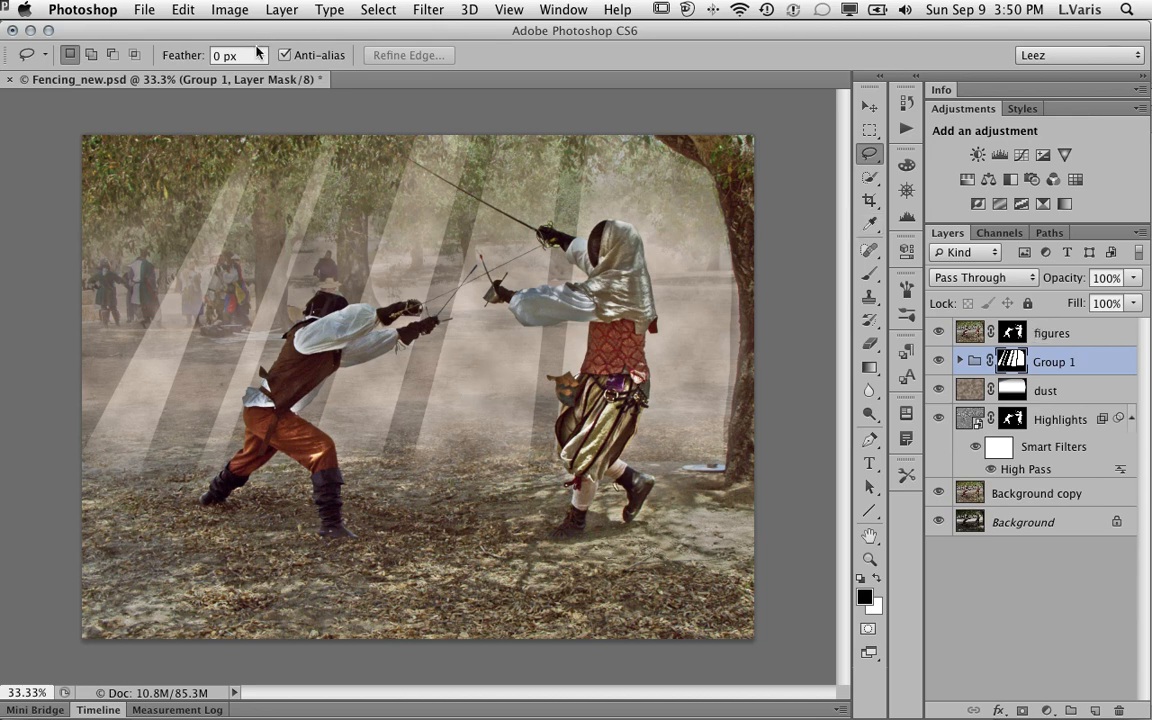
Step: Soften the light-beam mask on Group 1 with a Gaussian Blur of 14.8 pixels radius
left_click(428, 10)
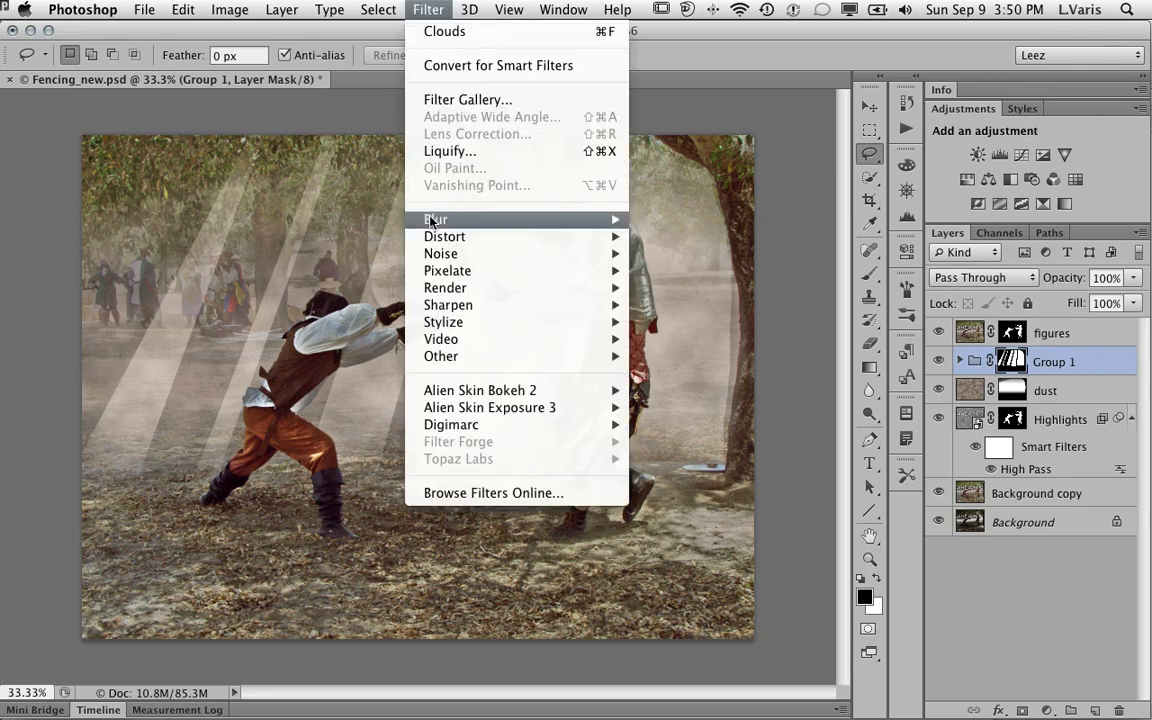
mouse_move(432, 219)
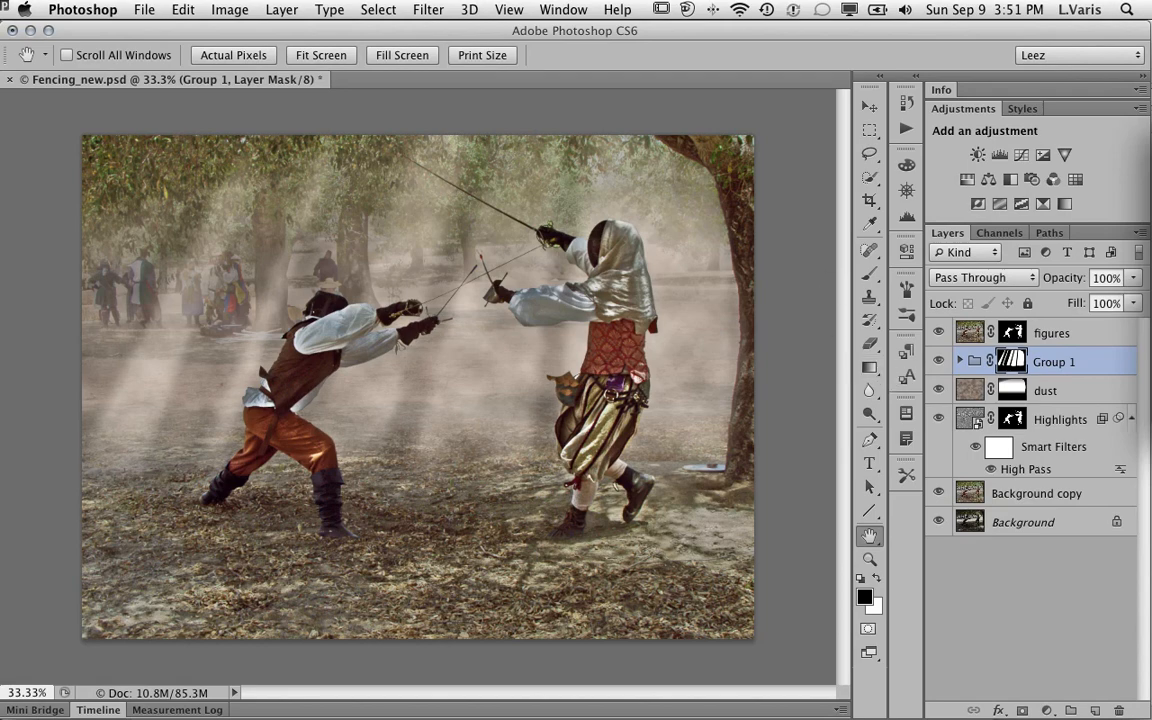
left_click_drag(1151, 140, 849, 83)
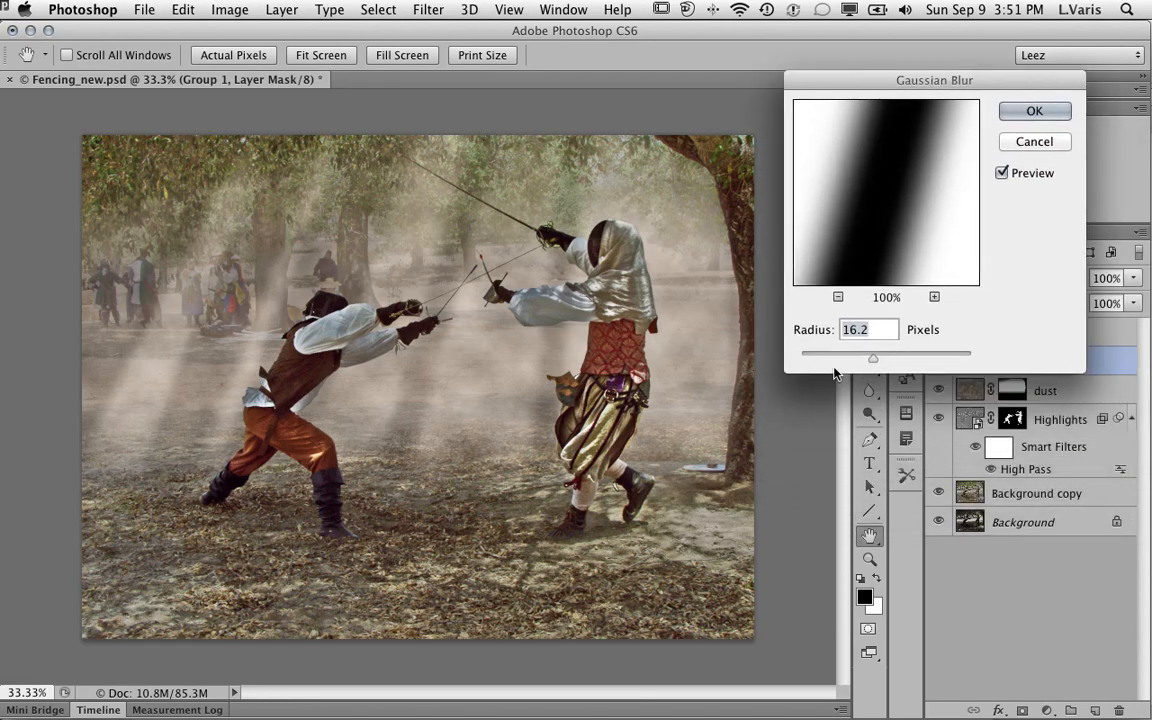
mouse_move(873, 363)
left_mouse_down()
mouse_move(862, 363)
mouse_move(920, 363)
mouse_move(872, 363)
left_mouse_up()
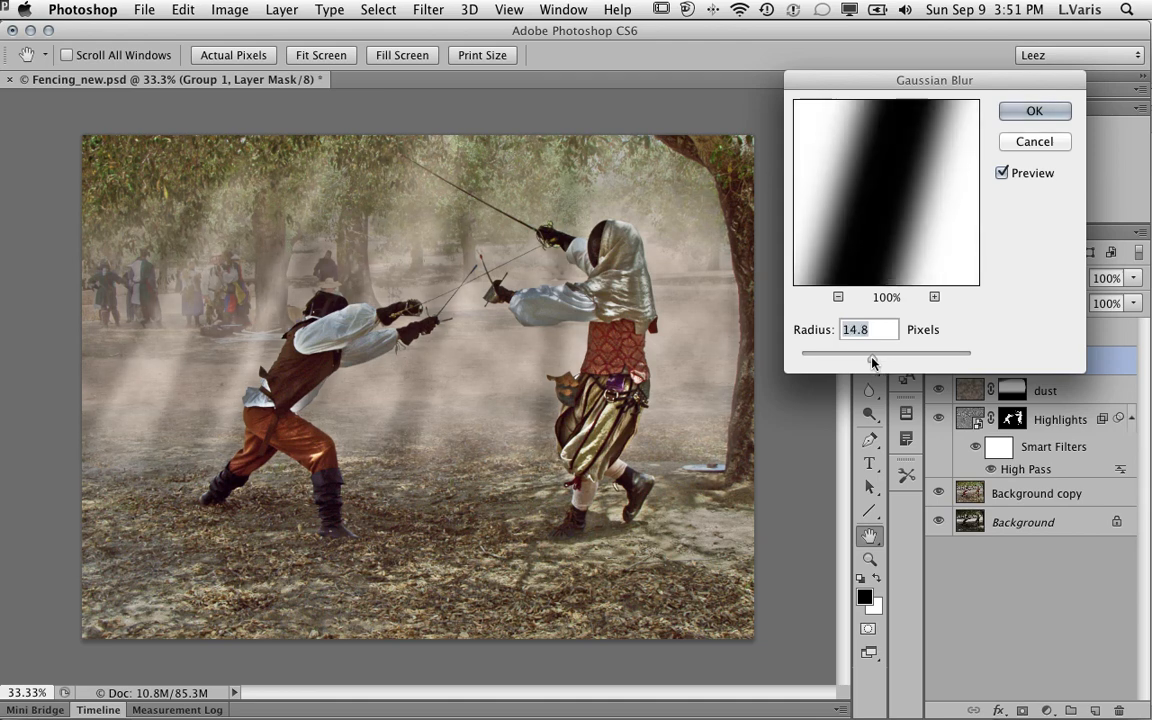
left_click(1016, 112)
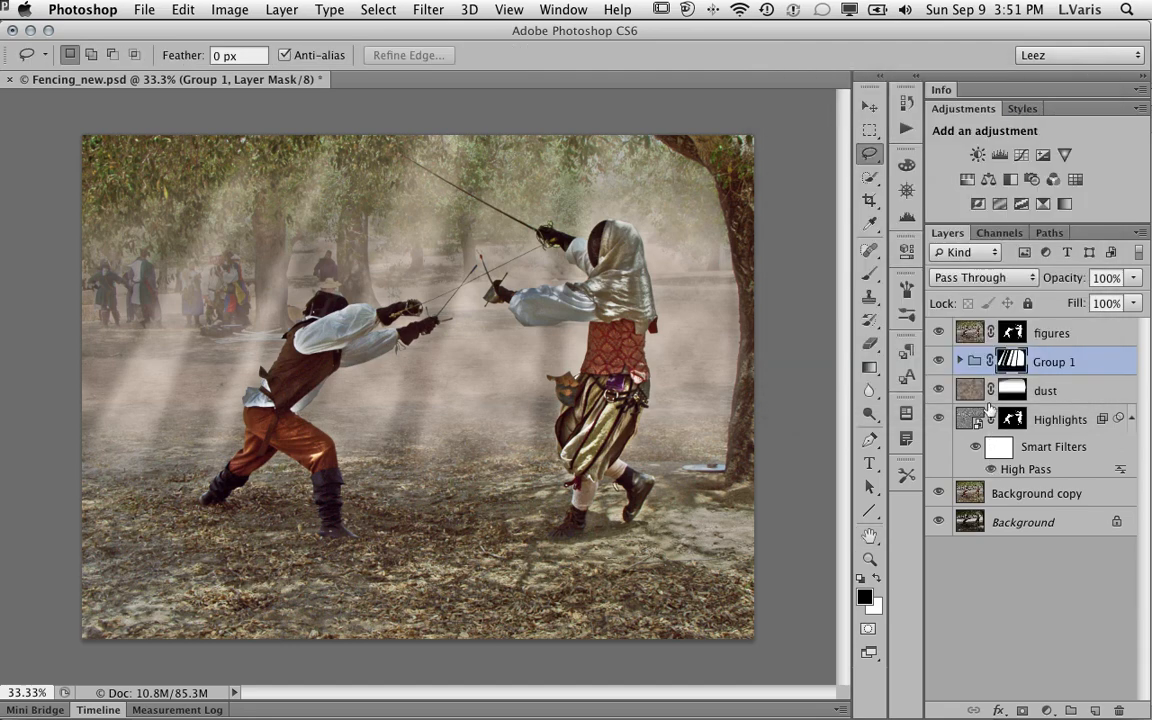
Step: Expand Group 1, set the dust copy layer's opacity to 67%, and reselect the group's mask
left_click(958, 362)
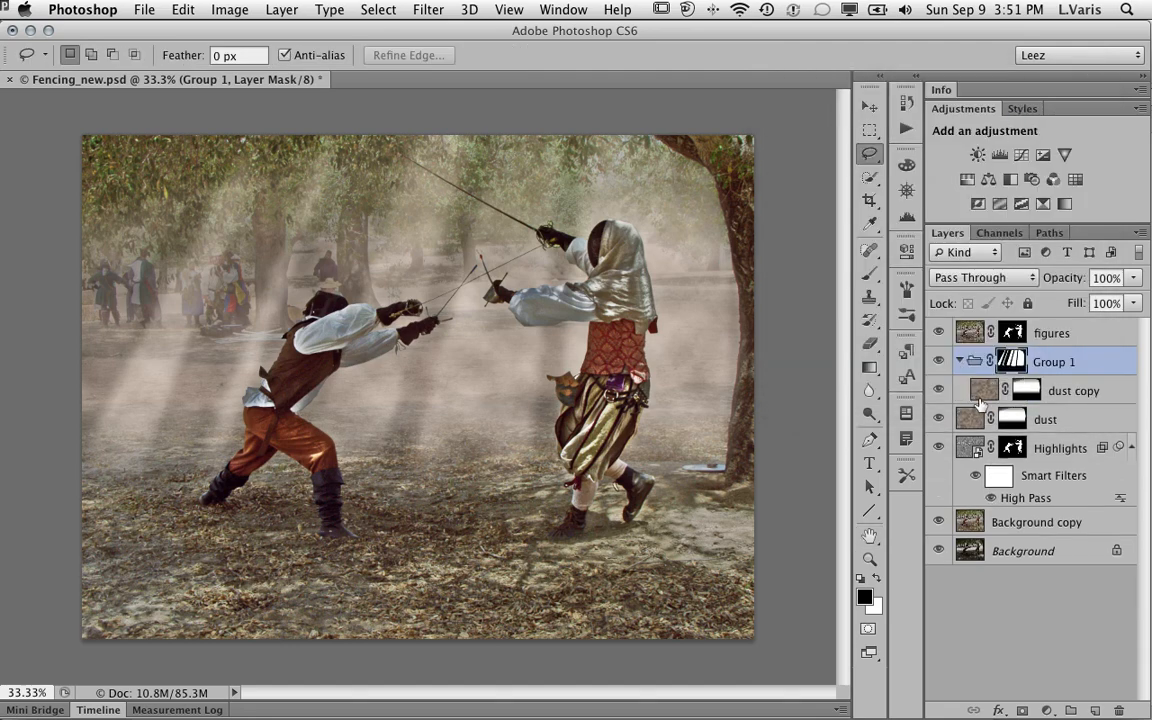
left_click(1000, 388)
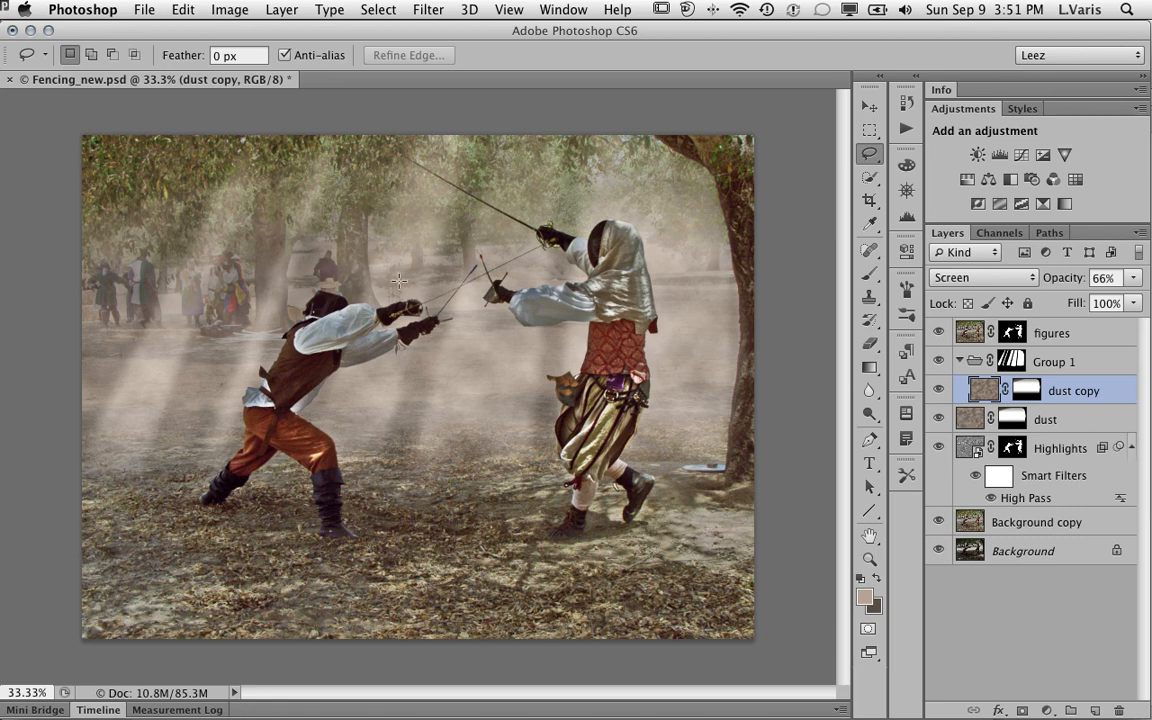
left_click(1133, 278)
mouse_move(1111, 297)
left_mouse_down()
mouse_move(1130, 303)
mouse_move(1112, 303)
left_mouse_up()
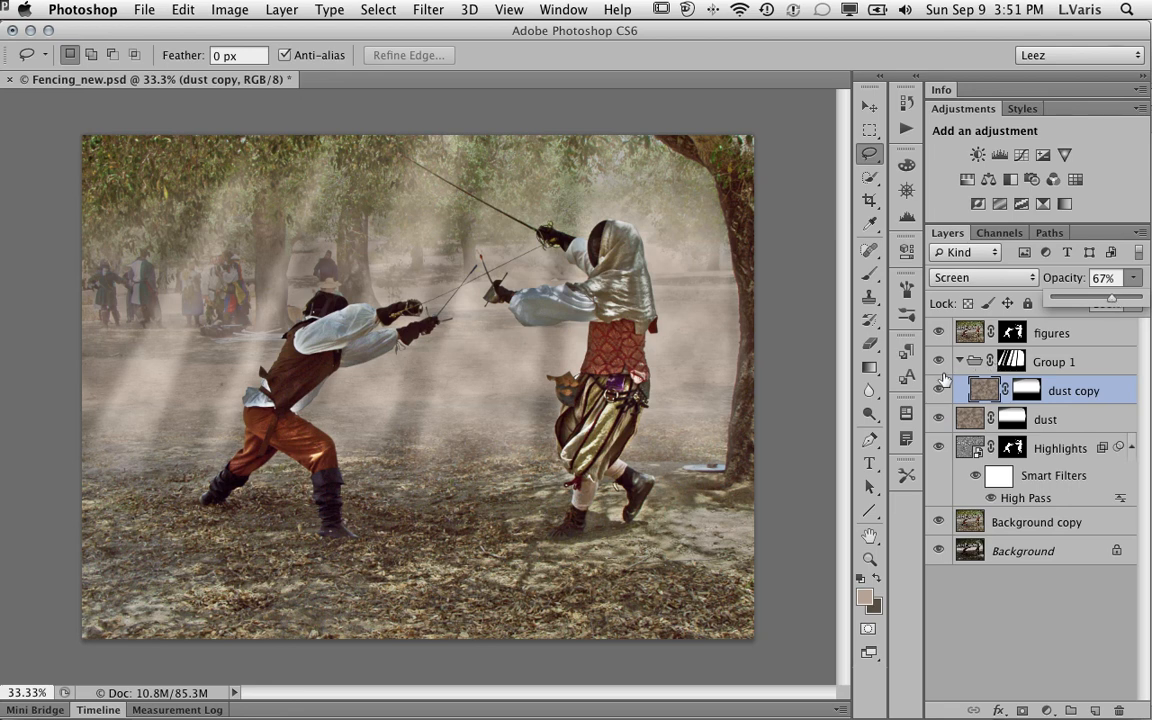
left_click(1011, 361)
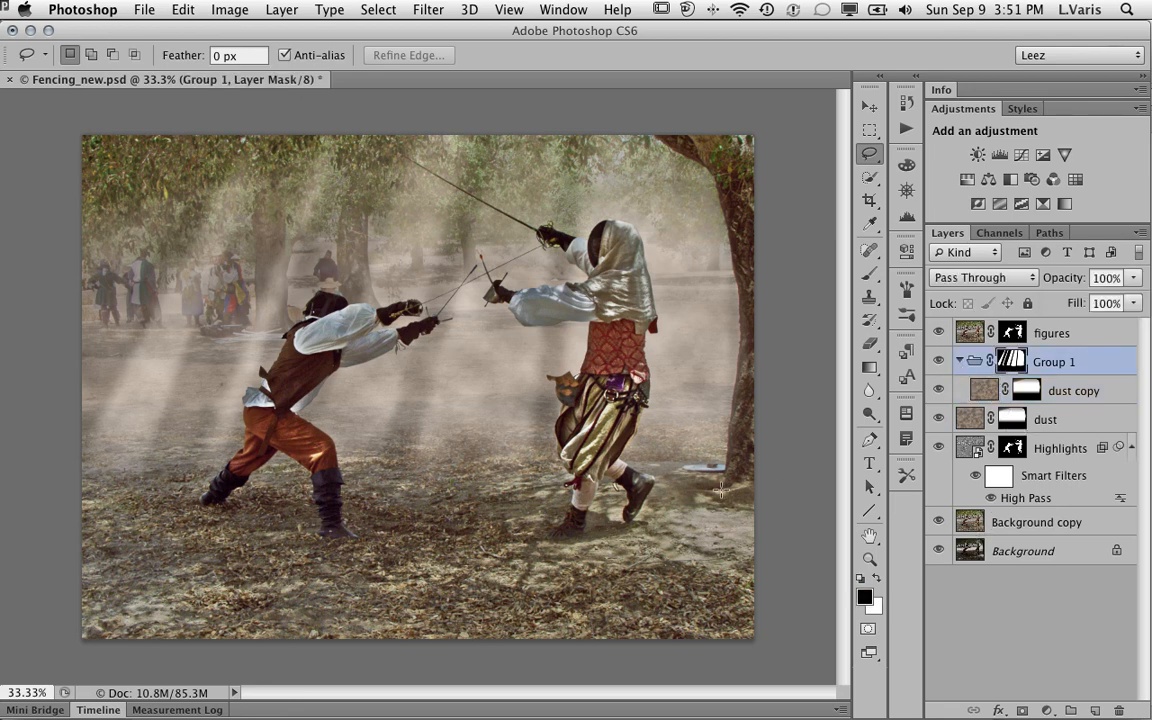
Step: Compare the original Background alone with the full composite, and show the hidden layers again one by one from Background copy up to figures
left_click(938, 552, "alt")
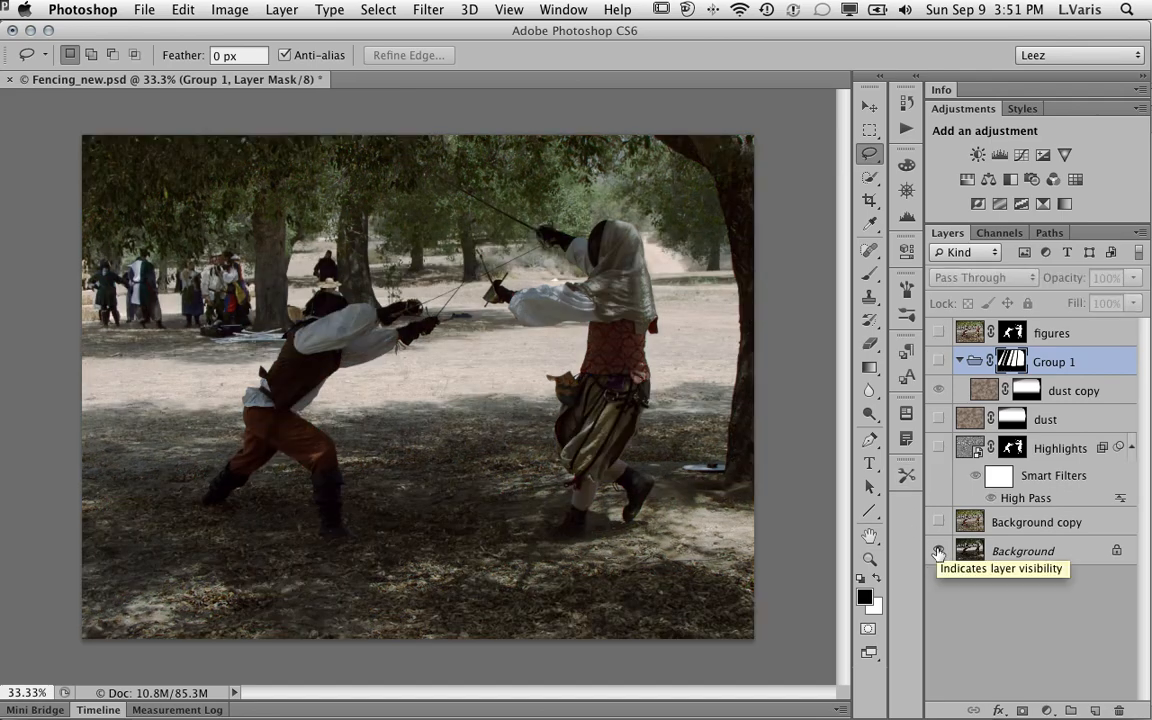
left_click(938, 552, "alt")
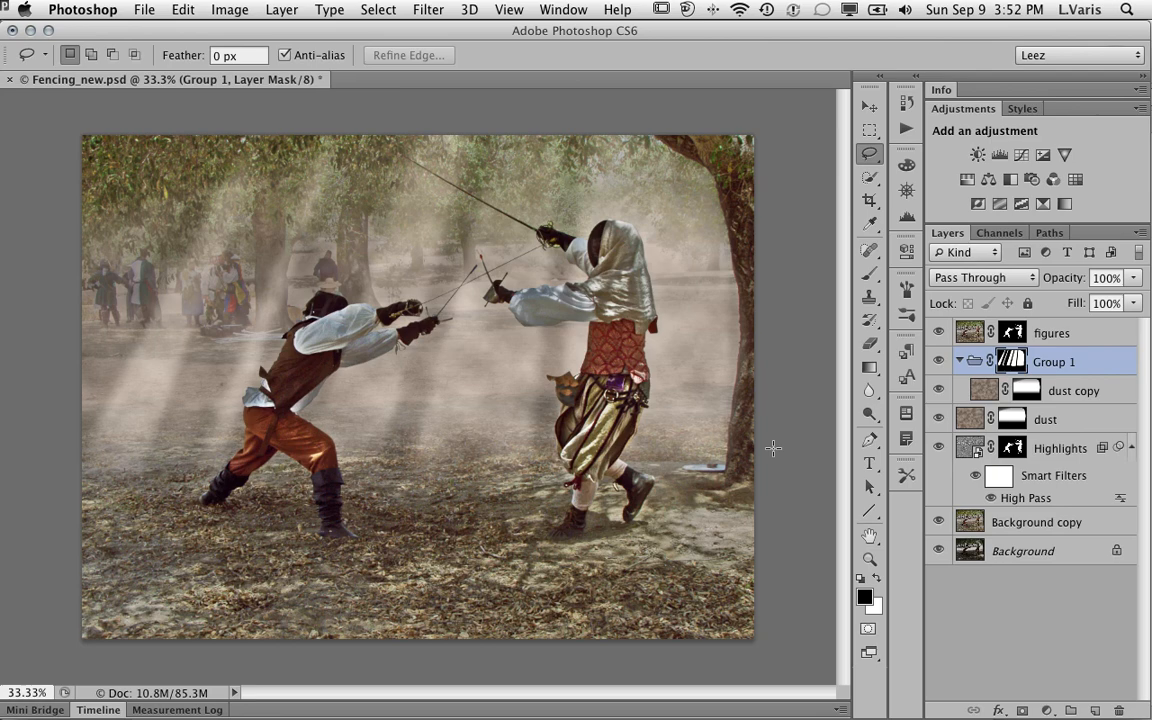
left_click(938, 549, "alt")
left_click(939, 522)
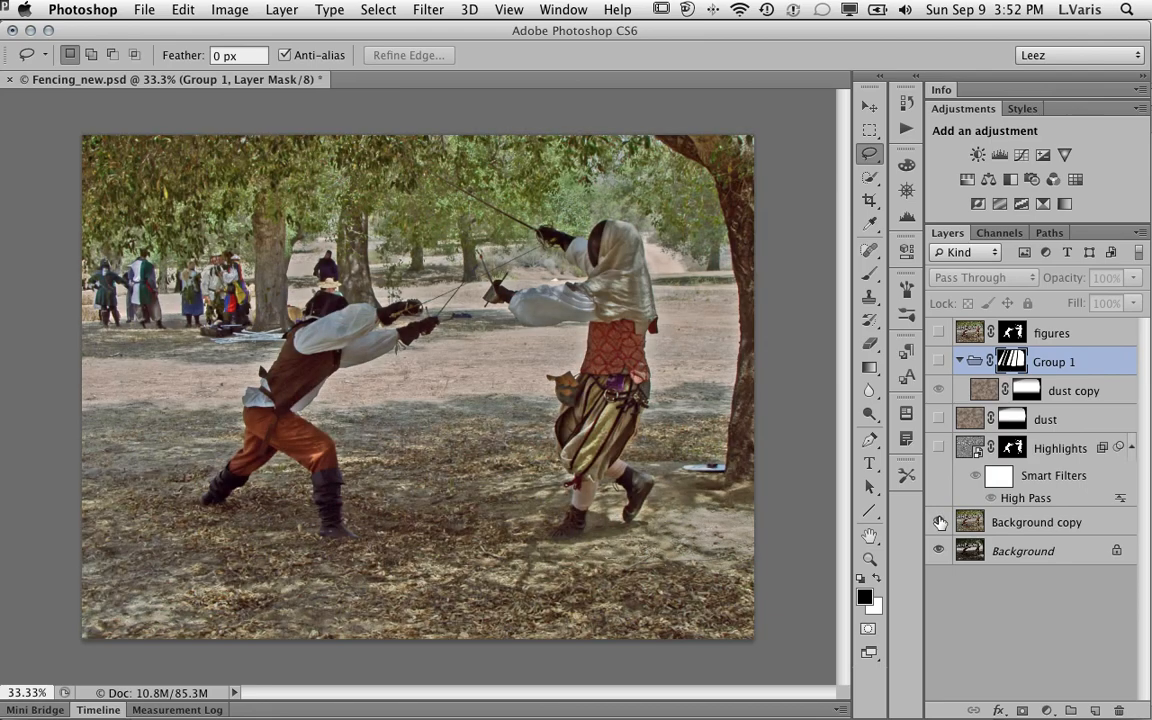
left_click(938, 447)
left_click(938, 419)
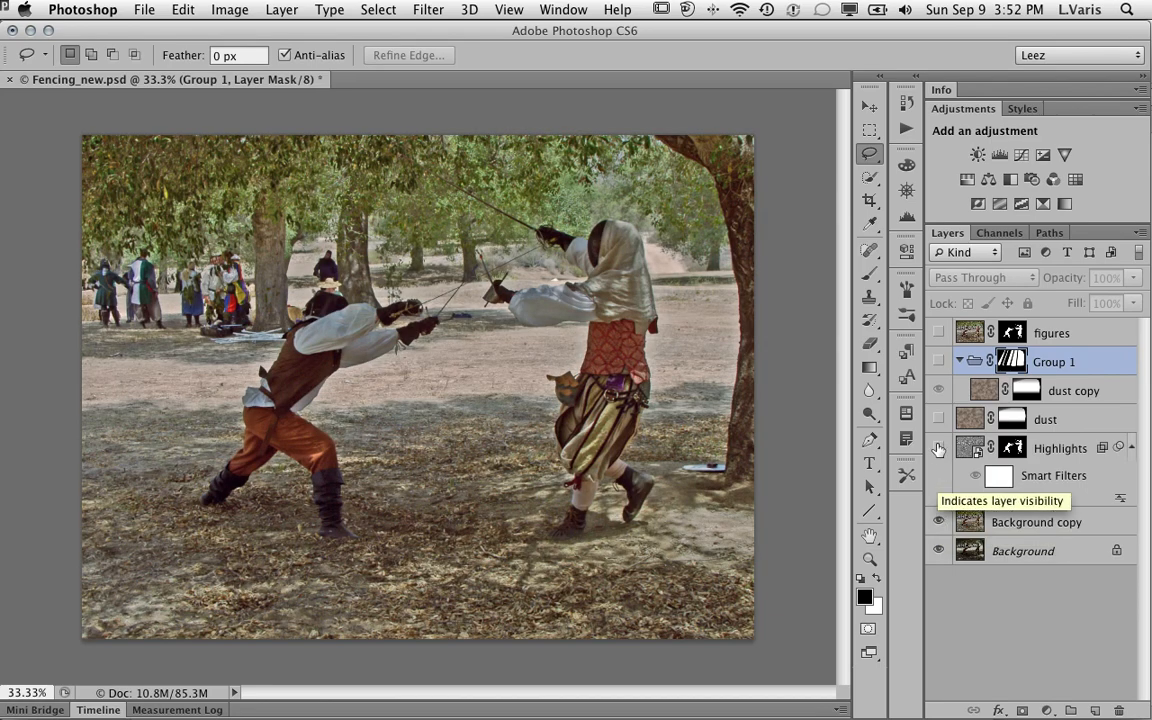
left_click_drag(937, 391, 937, 334)
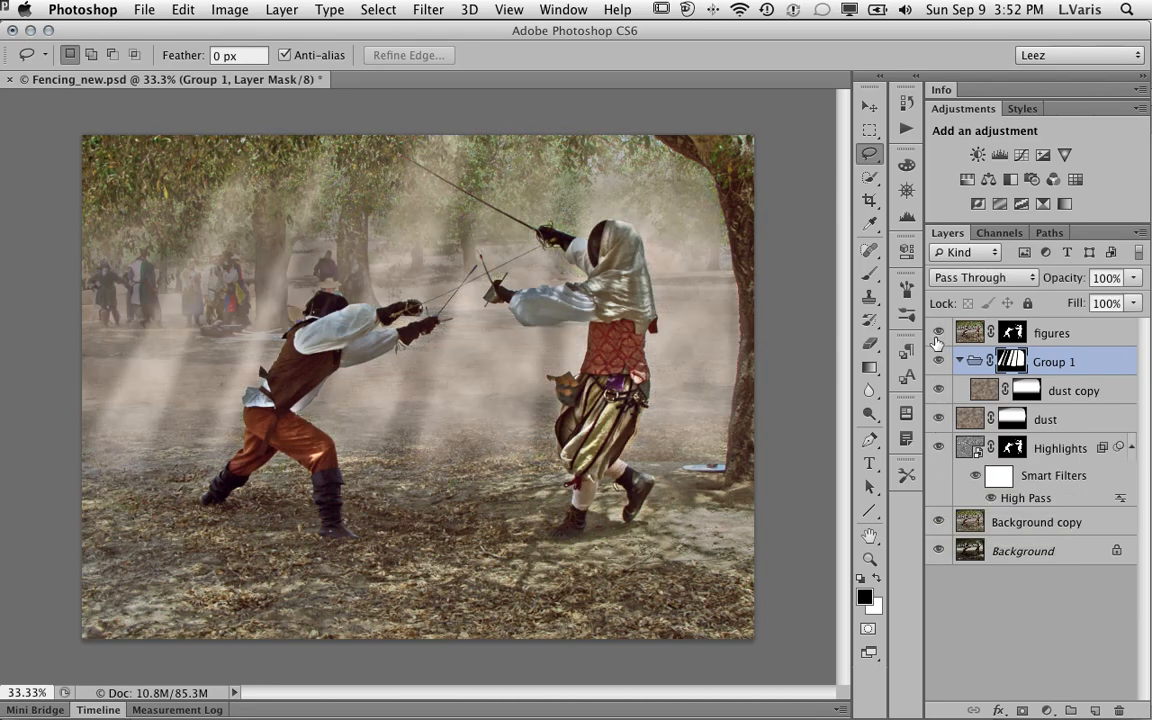